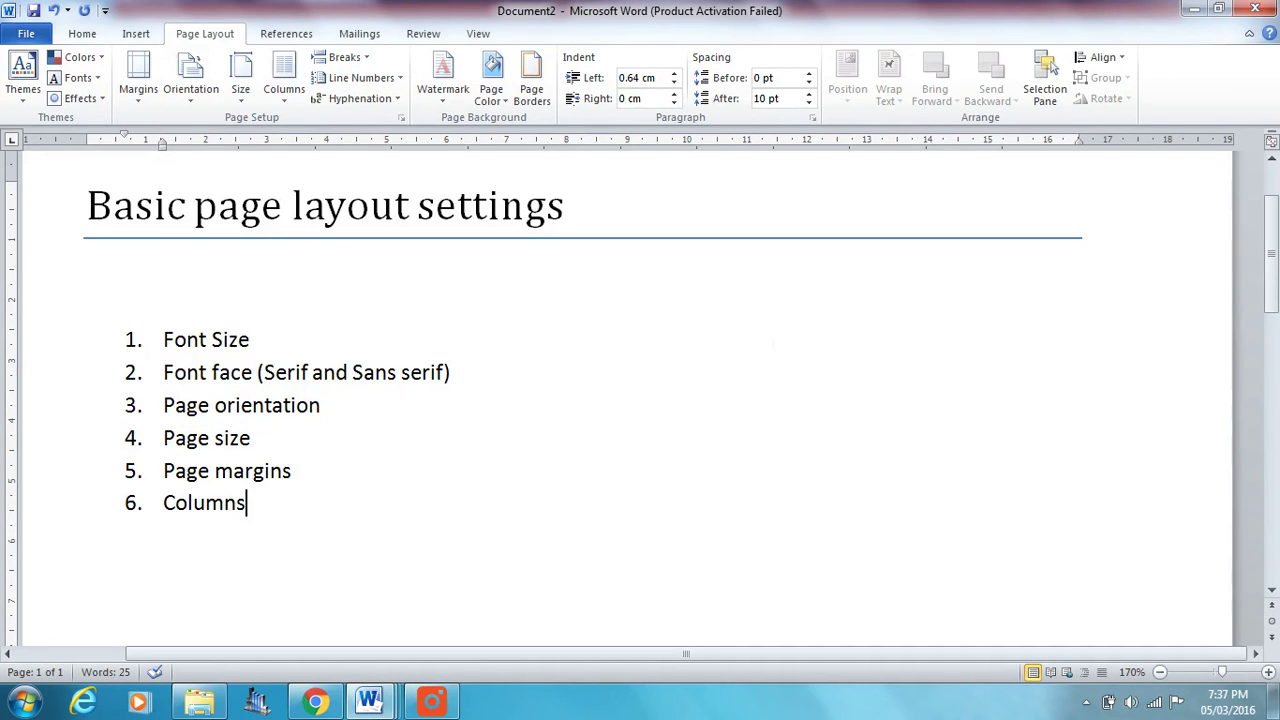
Step: Point out the four page-related items and the two font items in the basic page layout settings list
left_click_drag(200, 530, 163, 405)
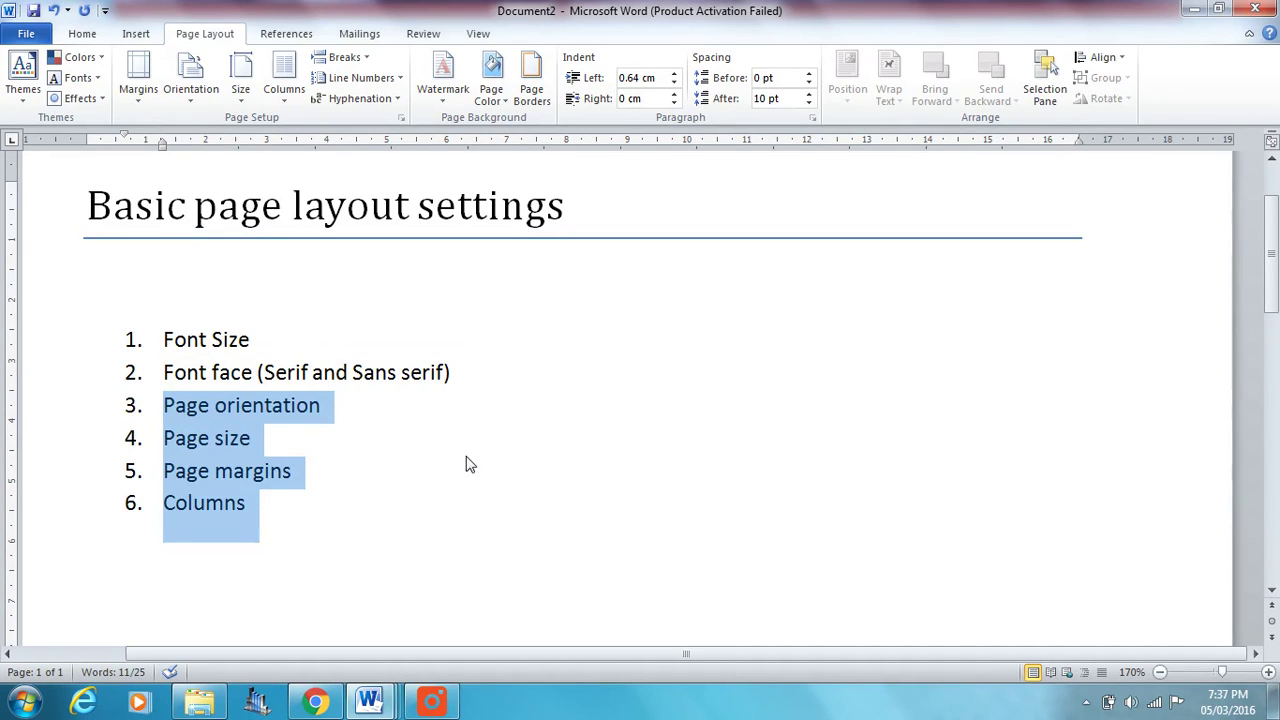
left_click(275, 430)
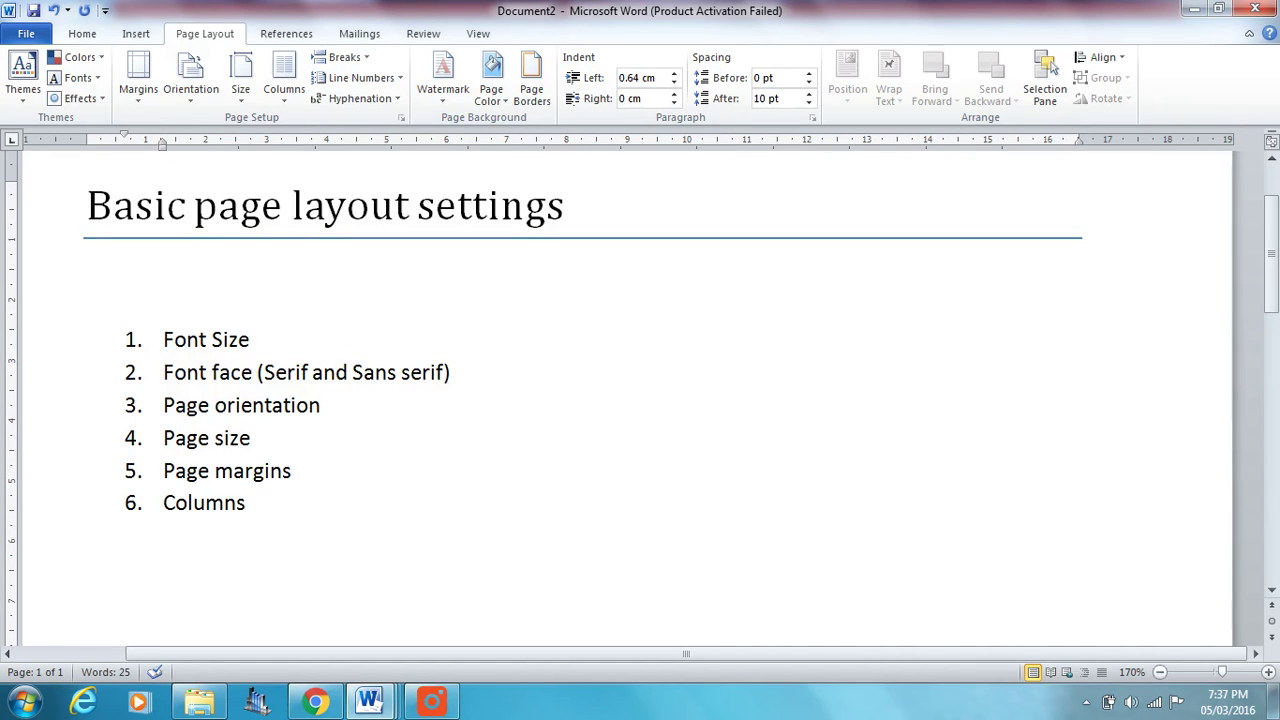
left_click_drag(455, 372, 163, 340)
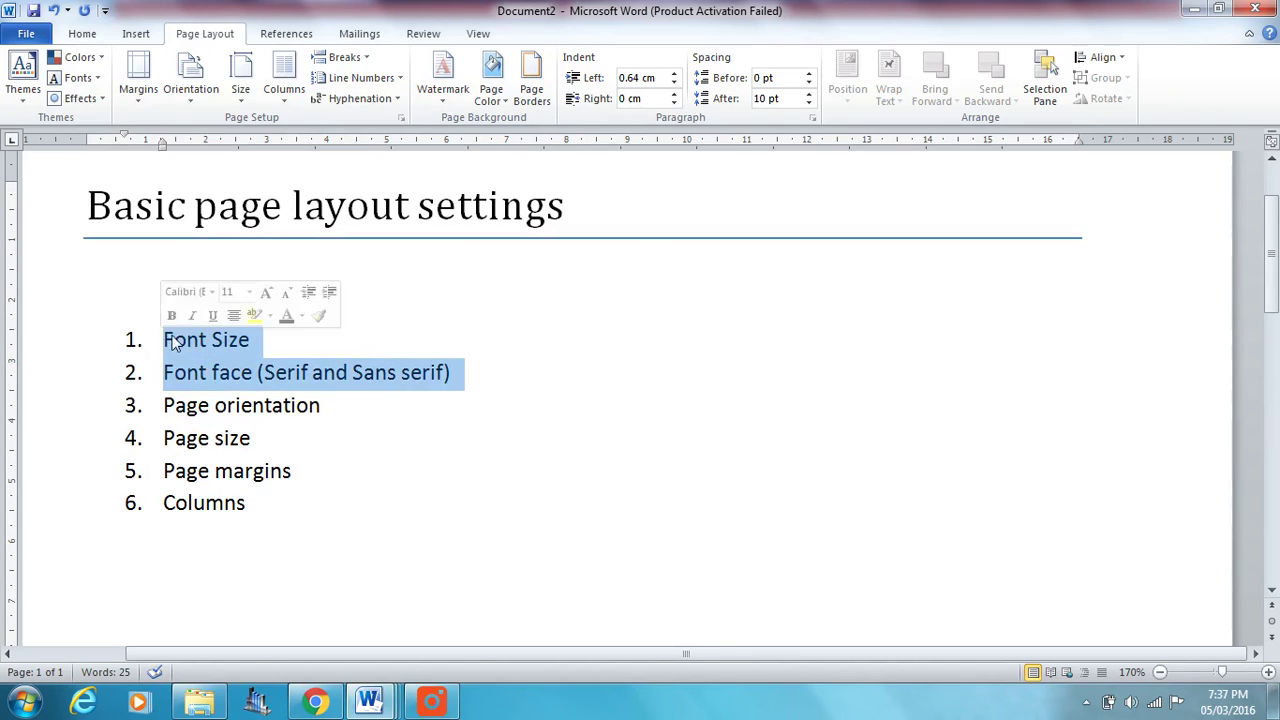
left_click(321, 405)
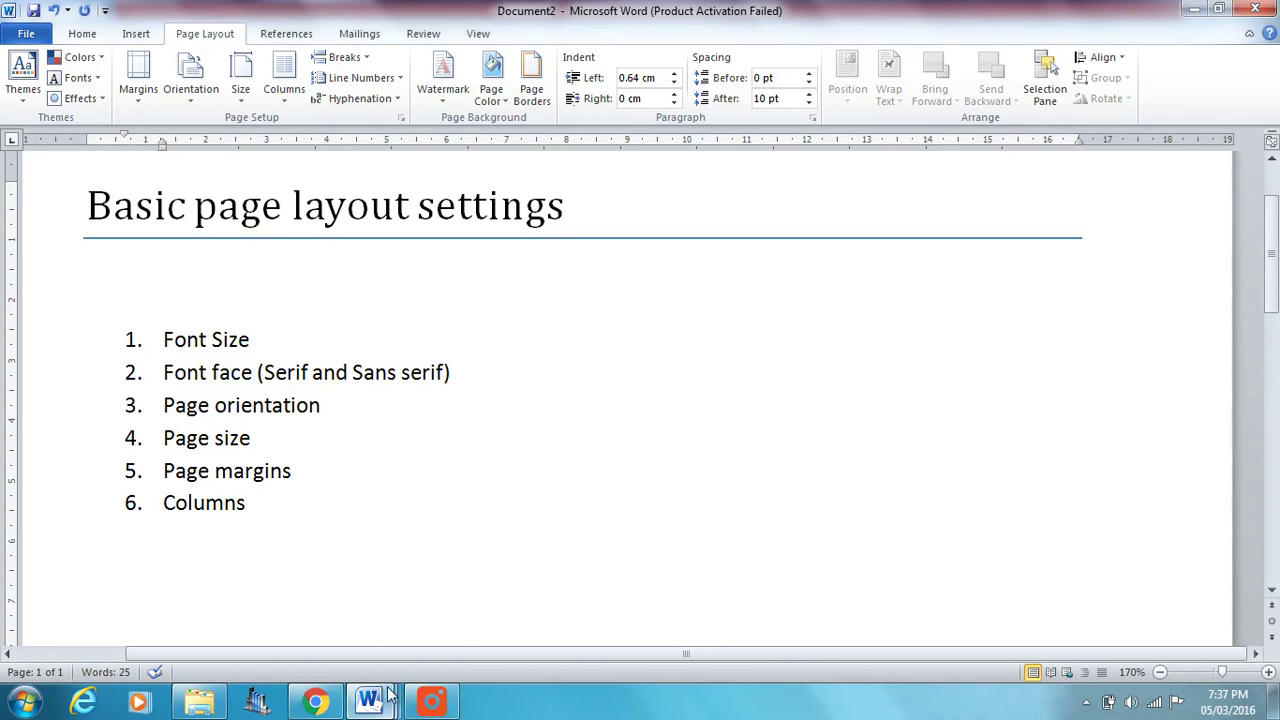
Step: Switch to the document about education and set its "Education" heading to font size 48
mouse_move(369, 702)
left_click(552, 616)
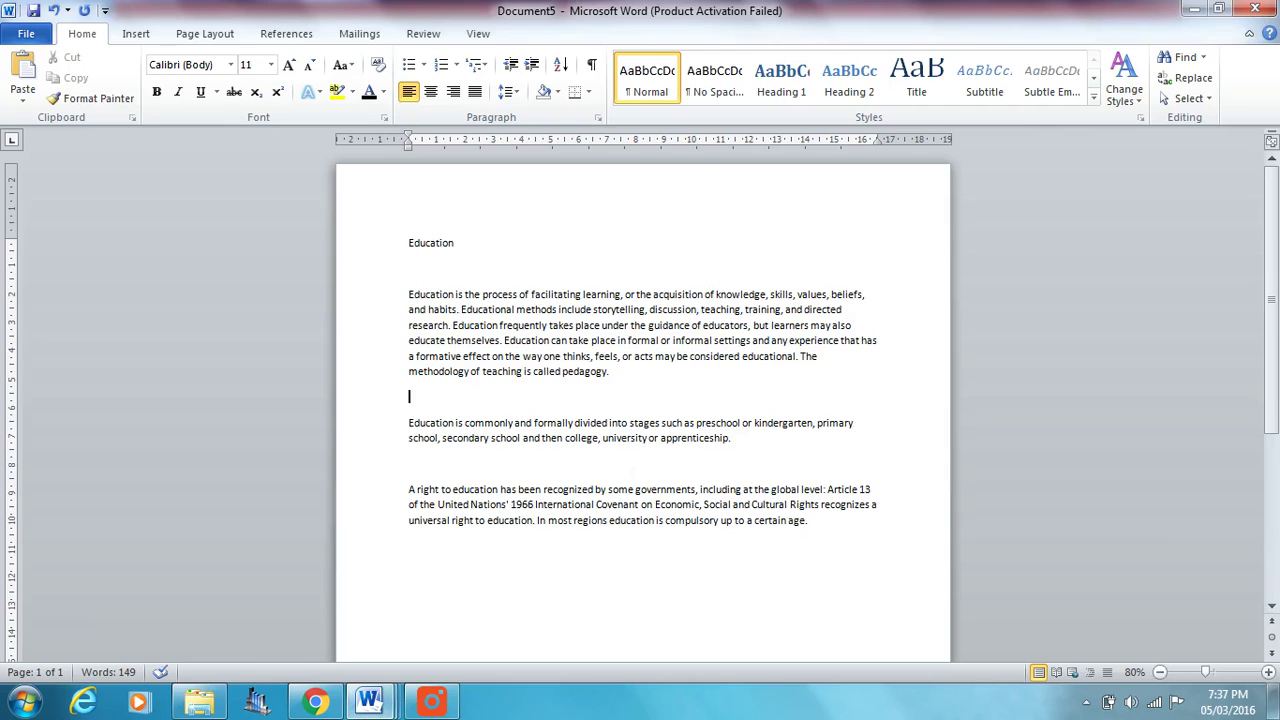
key("shift+Home")
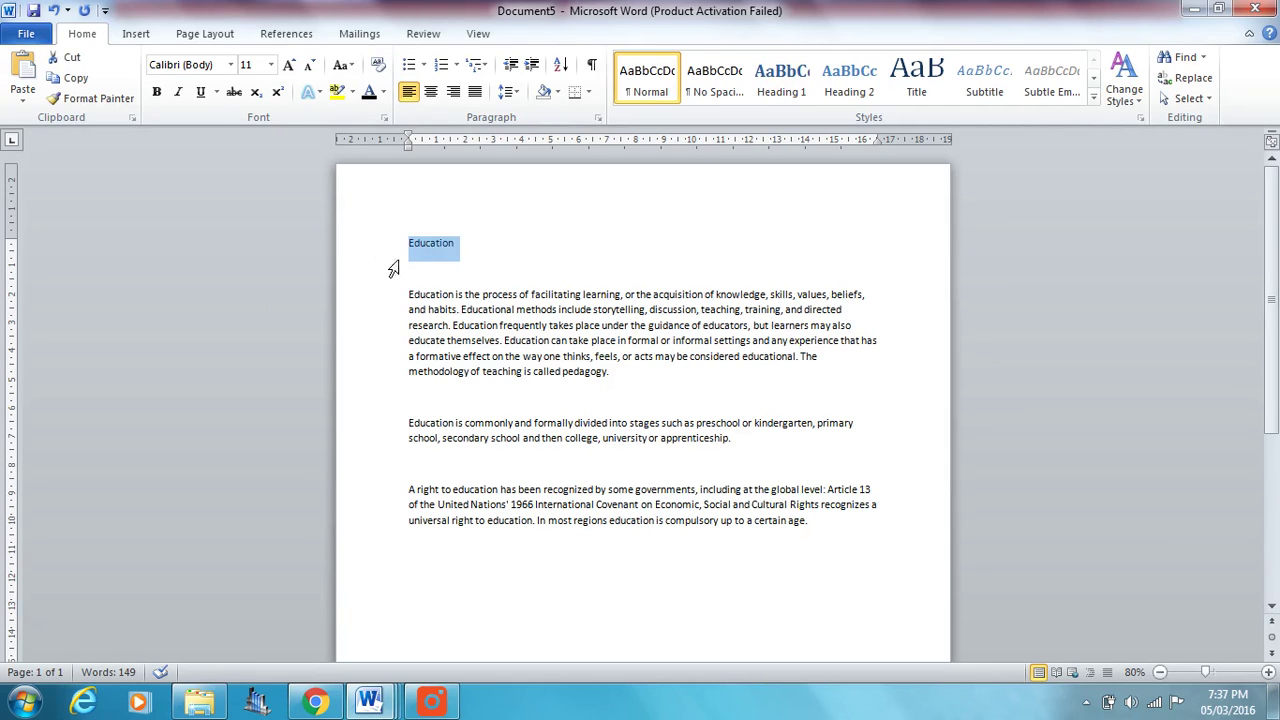
left_click(410, 463)
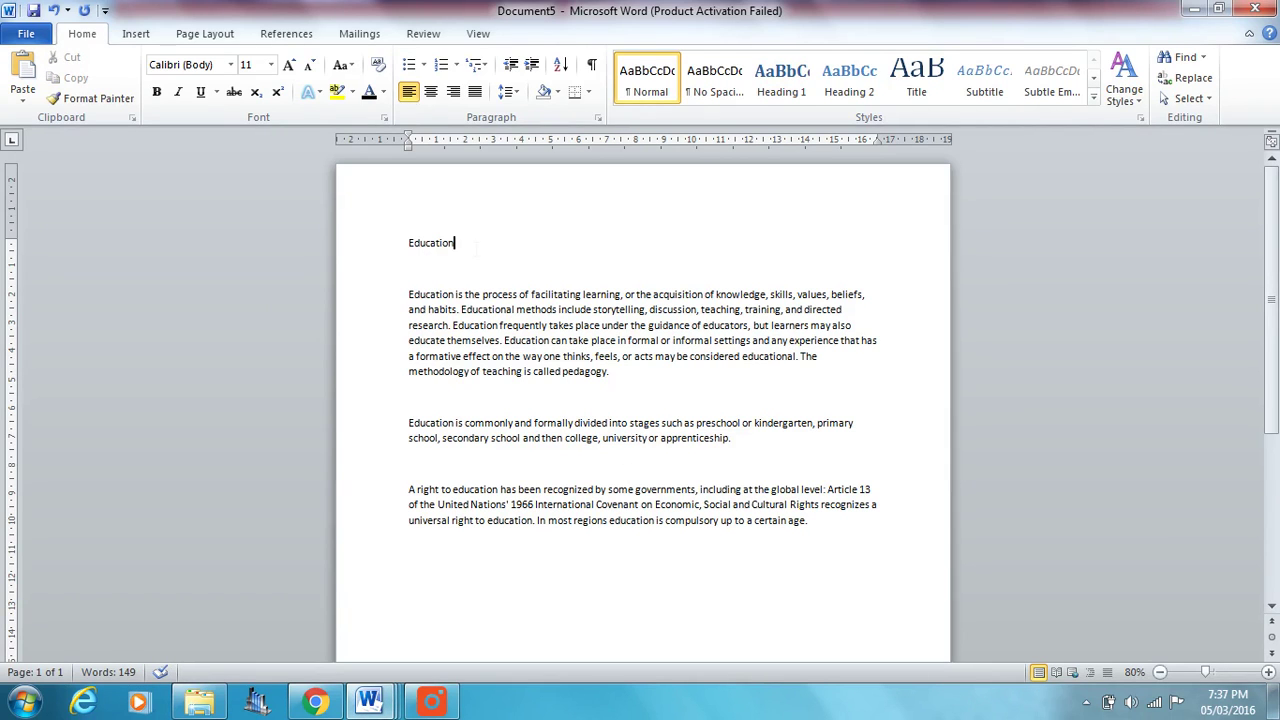
key("shift+Home")
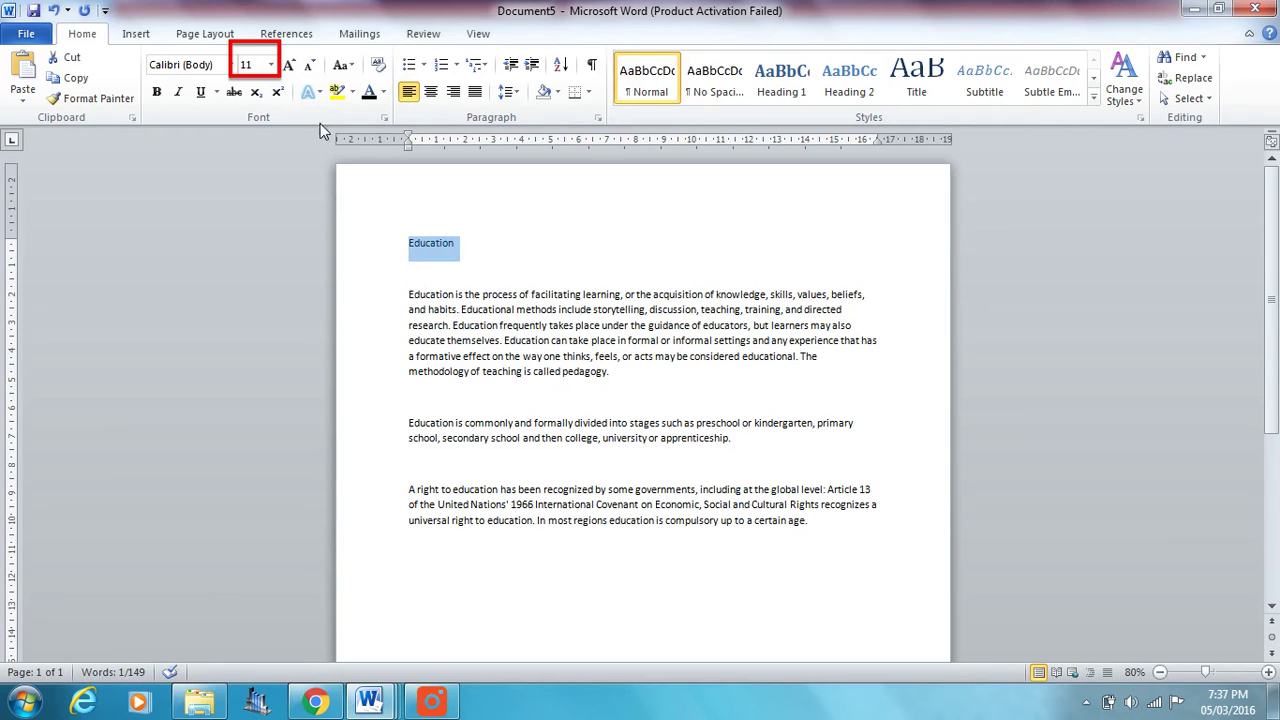
left_click(272, 66)
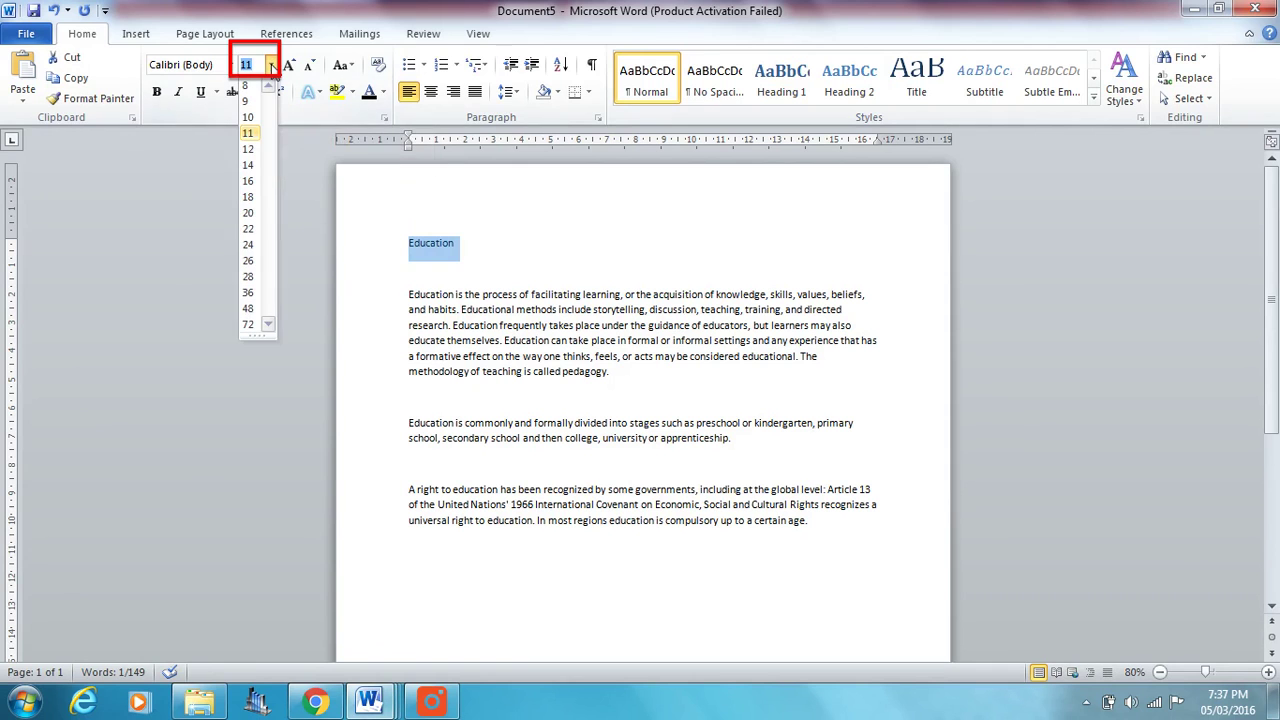
left_click(249, 309)
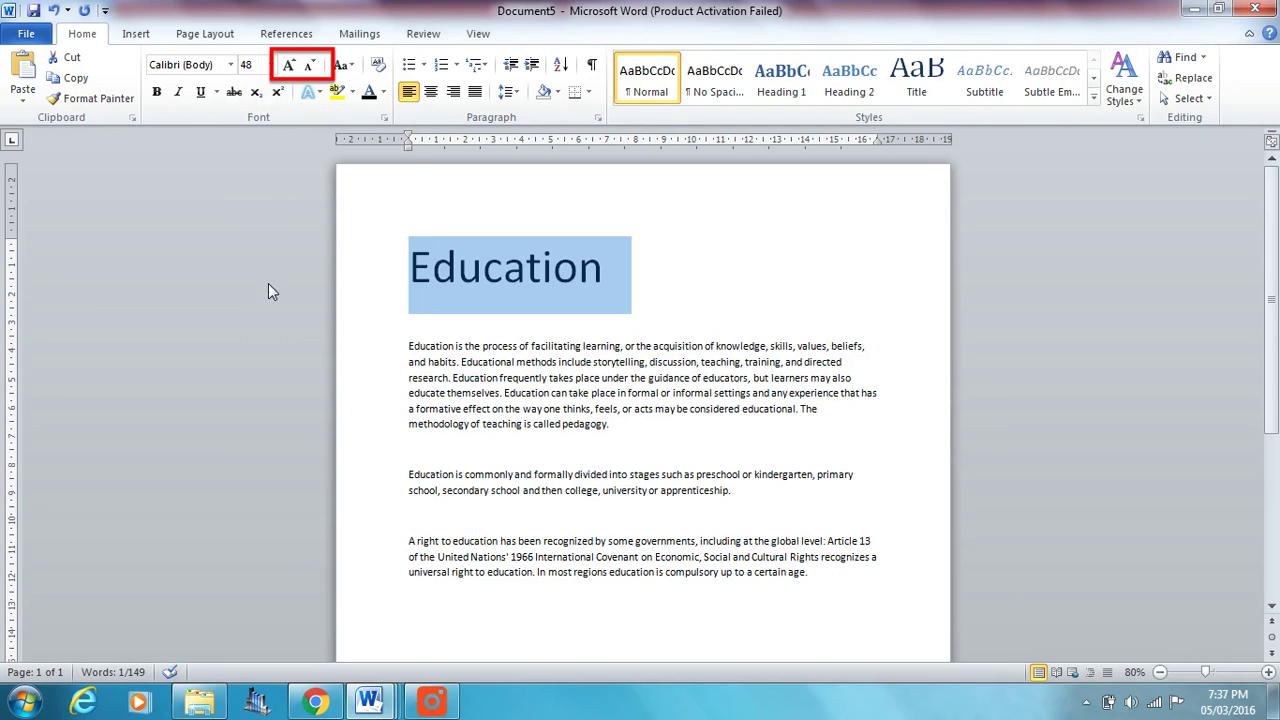
Step: Try growing and shrinking the "Education" heading's font size in increments, ending at 48
left_click(290, 66)
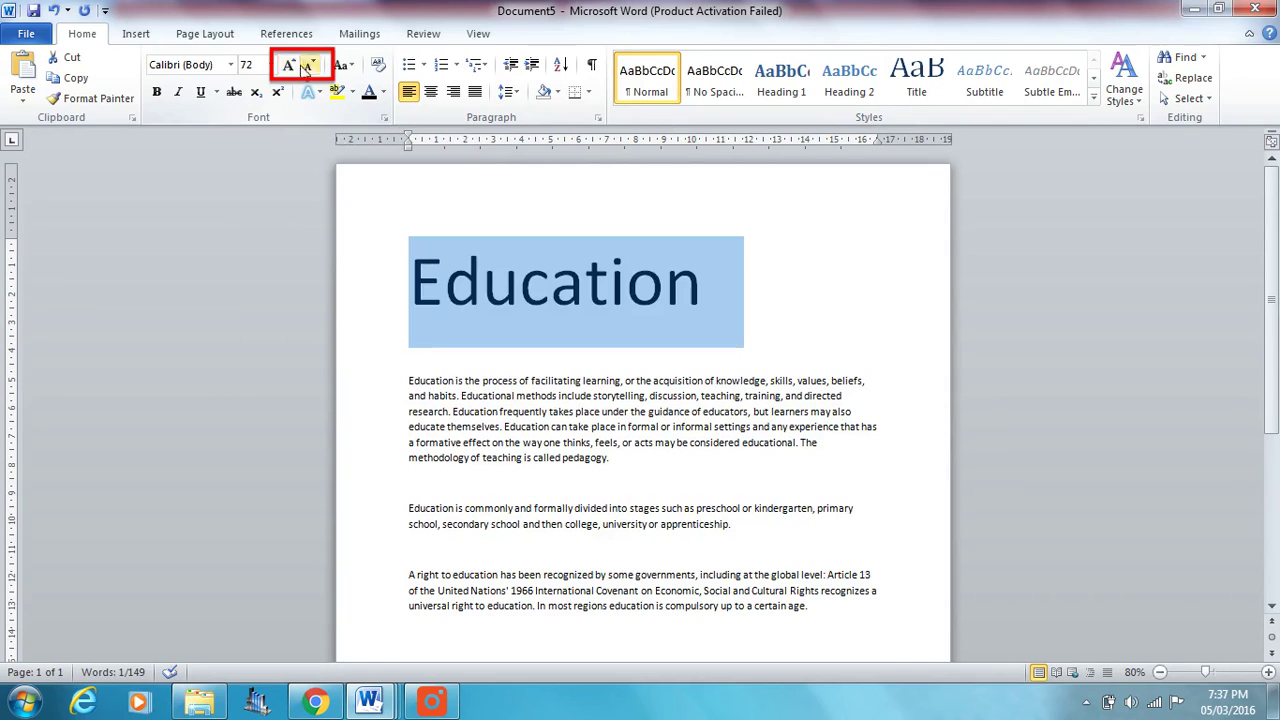
left_click(310, 70)
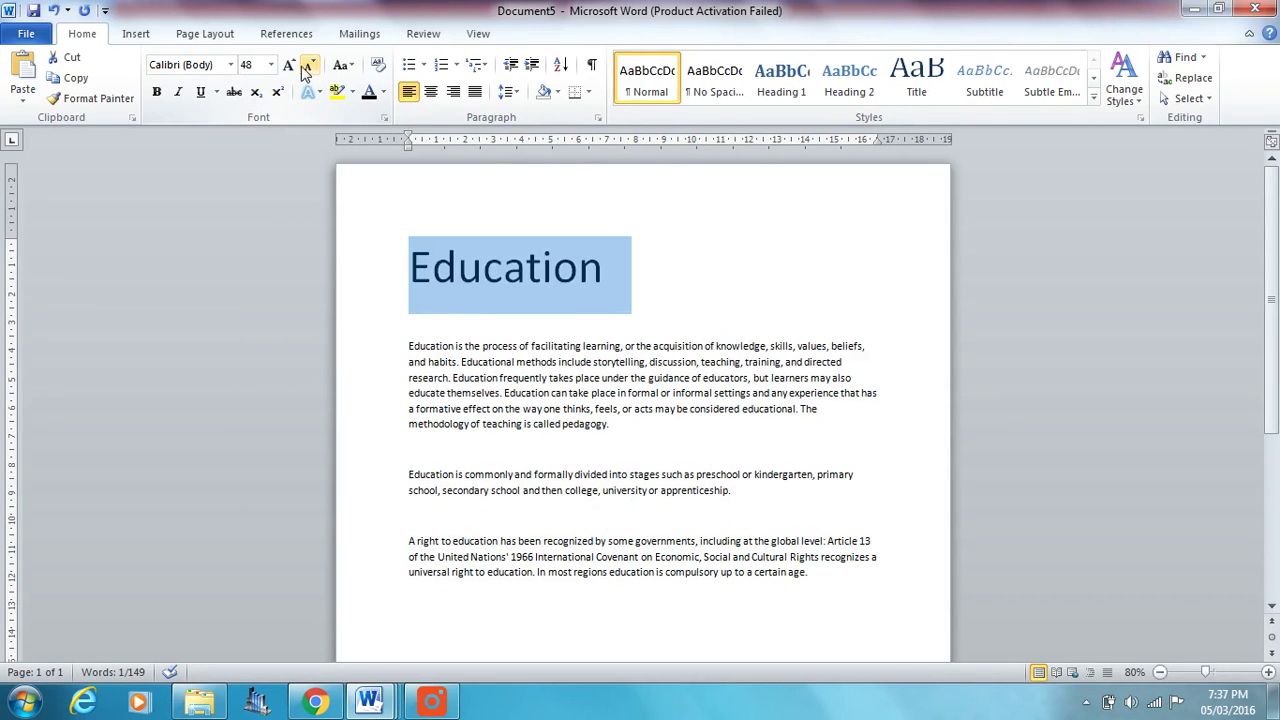
left_click(290, 66)
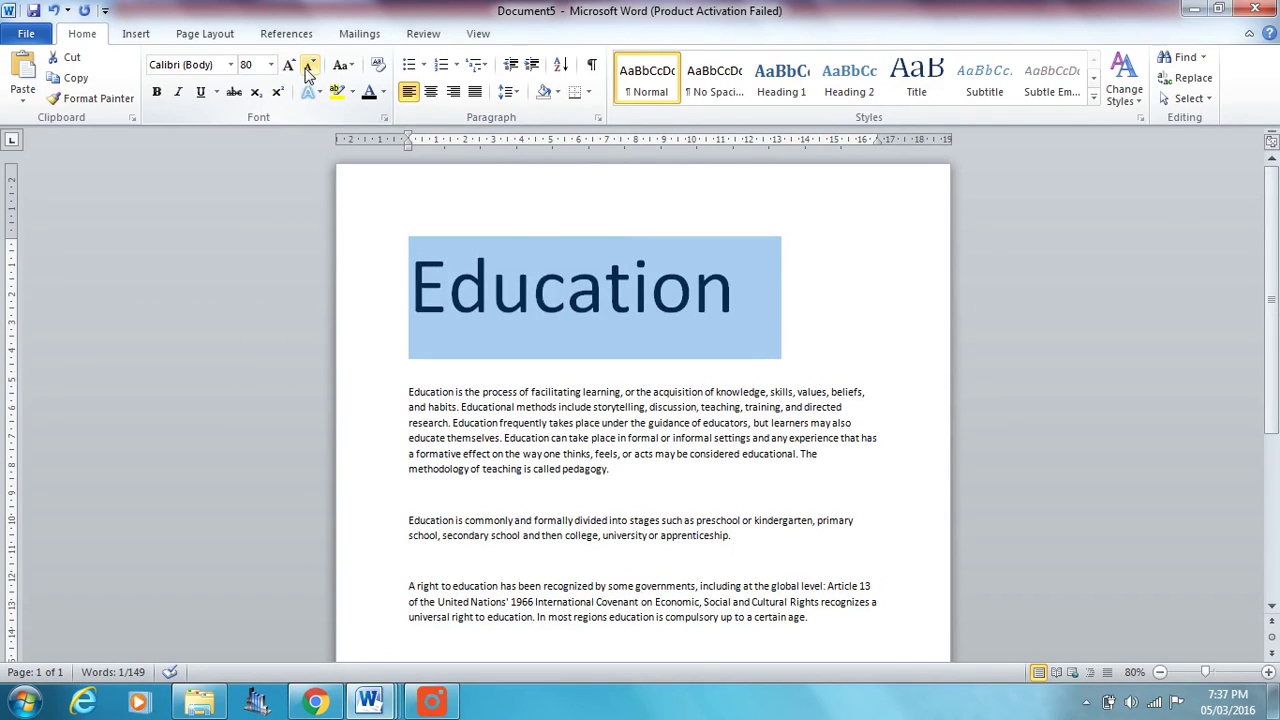
left_click(310, 70)
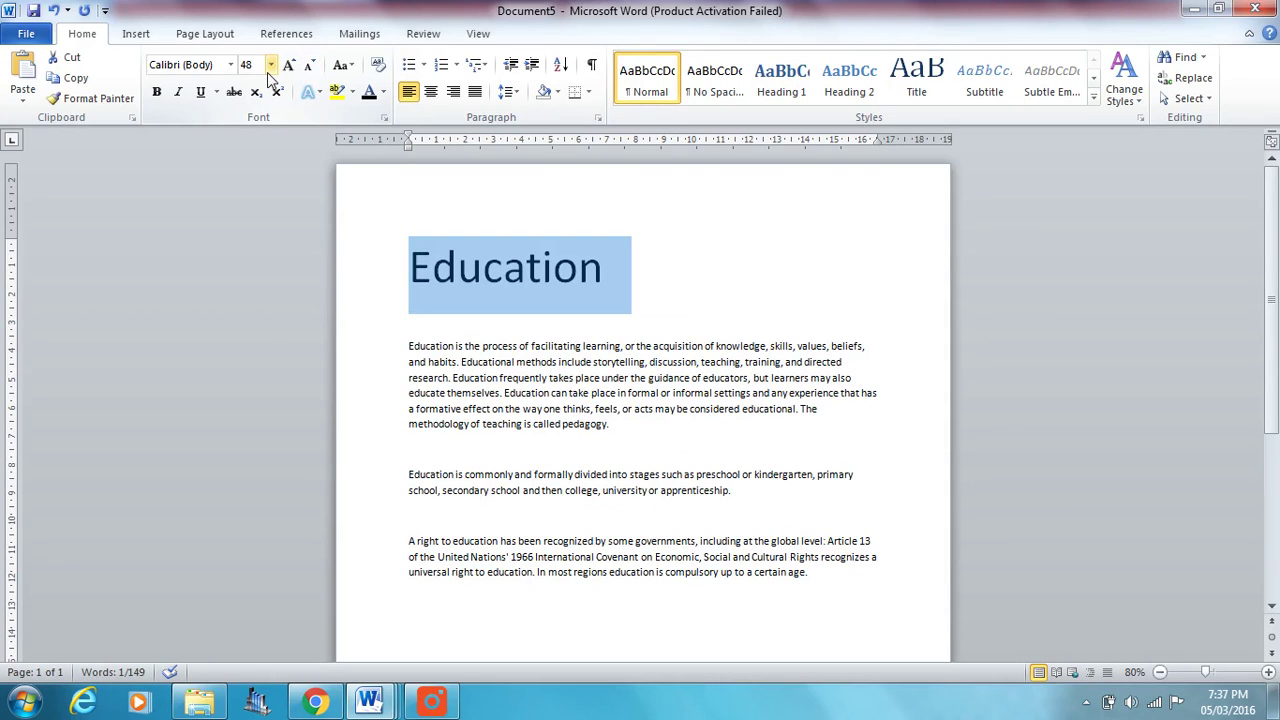
Step: Set the "Education" heading's font size to 36
left_click(270, 64)
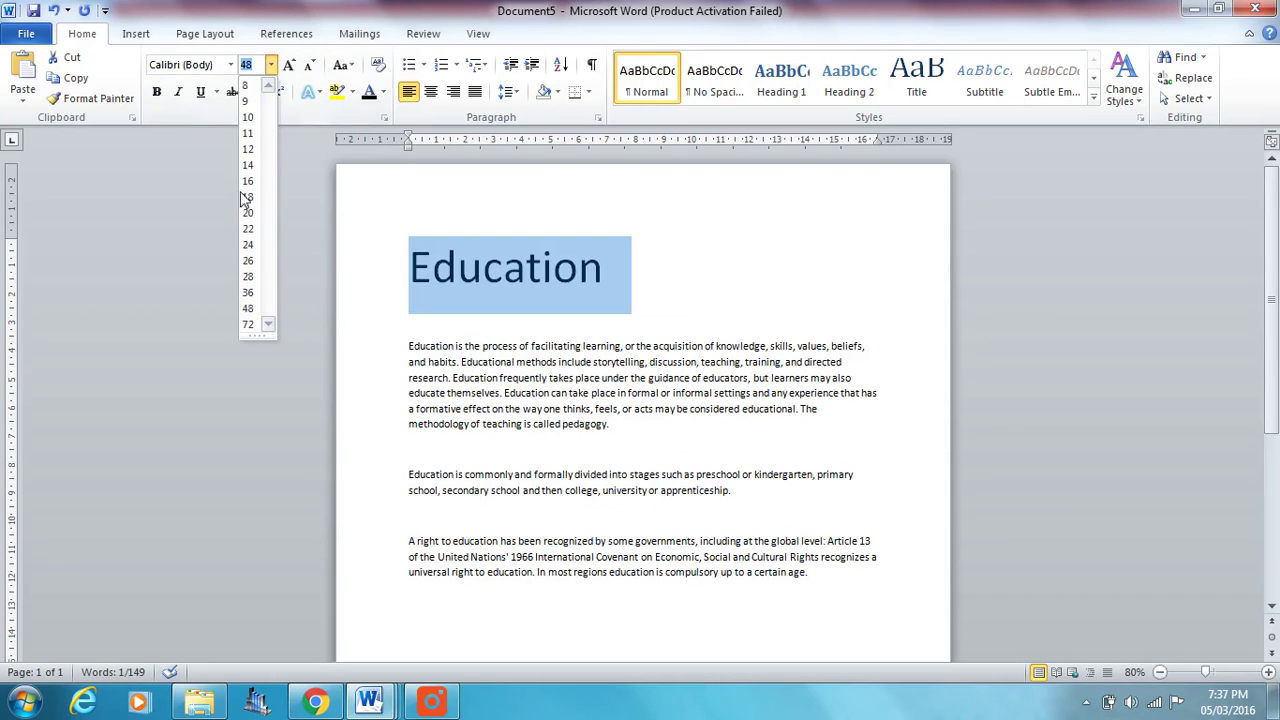
left_click(251, 293)
left_click(410, 303)
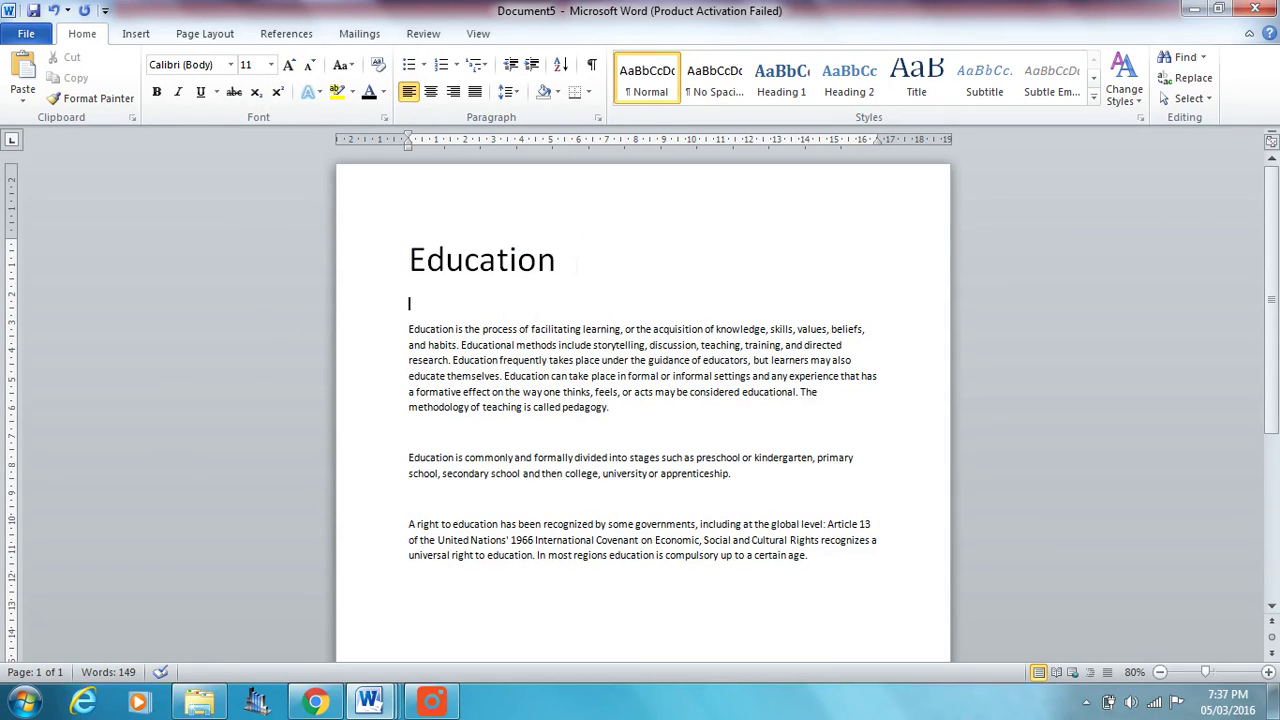
Step: Try underlining the "Education" heading, remove the underline, and make the heading bold
left_click_drag(556, 262, 412, 262)
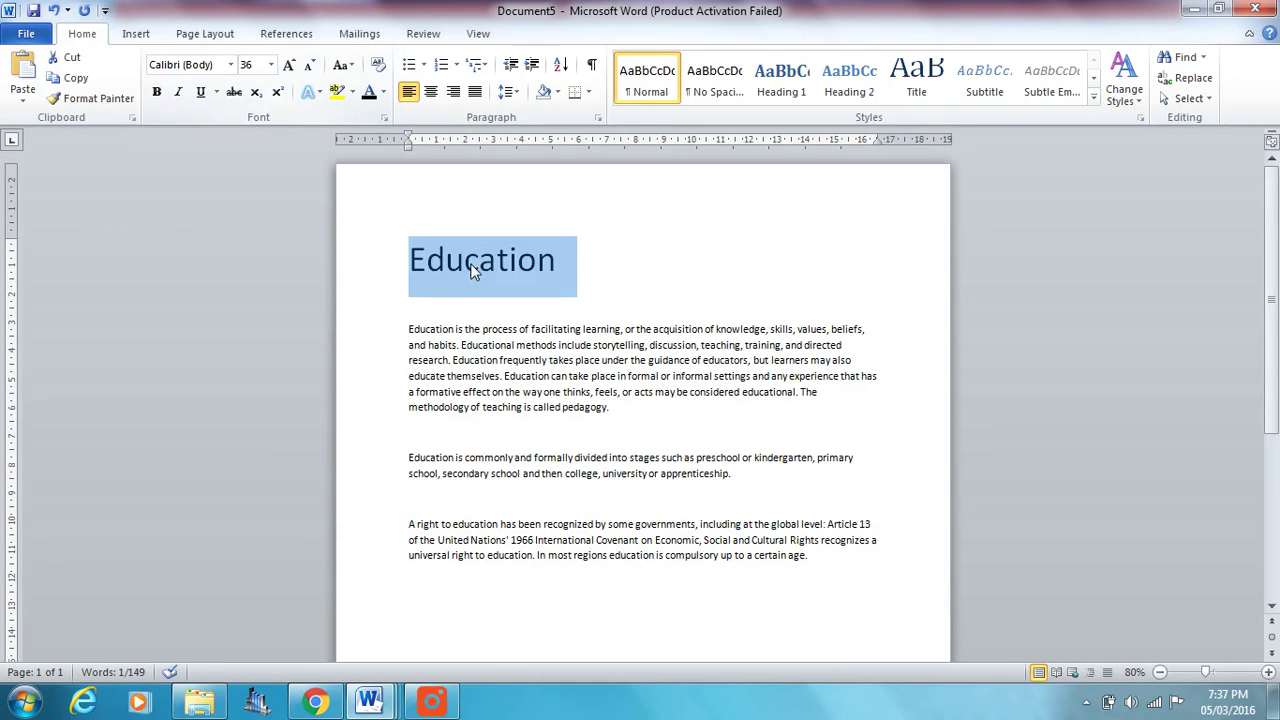
left_click(201, 92)
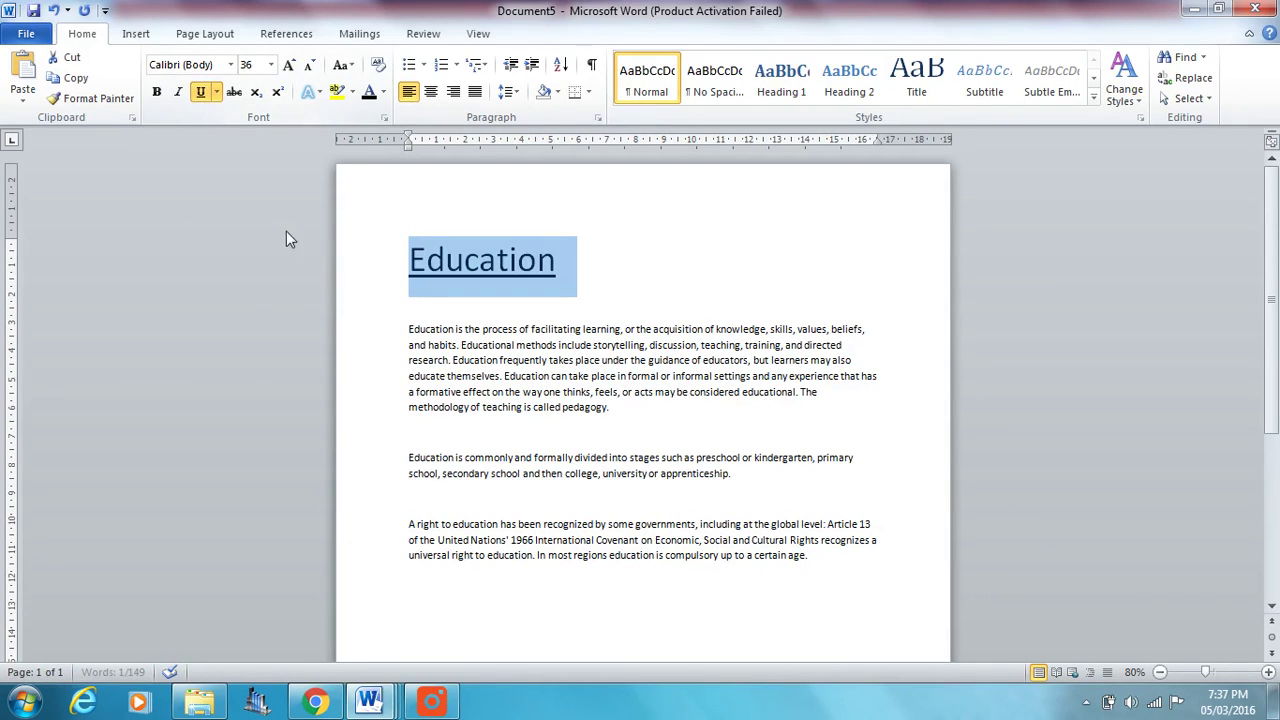
left_click(201, 92)
left_click(157, 92)
left_click(669, 279)
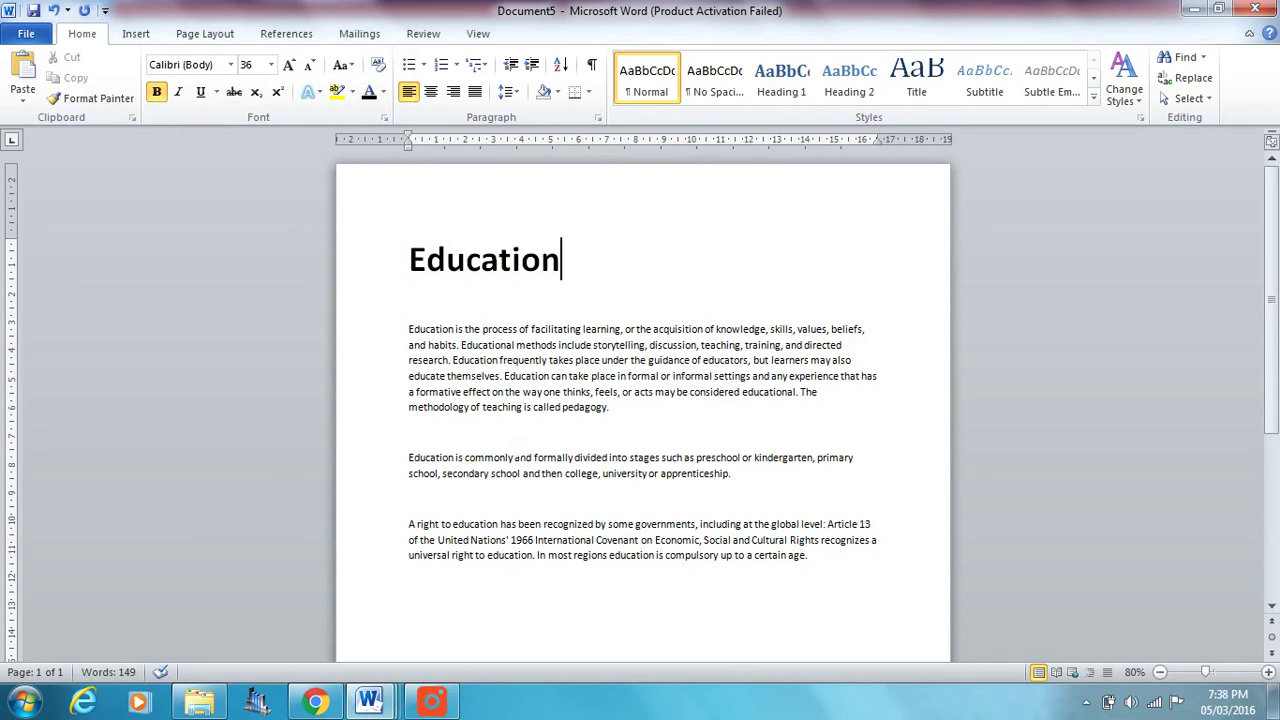
Step: Return to the page layout settings list and point out the "Font face (Serif and Sans serif)" item
mouse_move(370, 700)
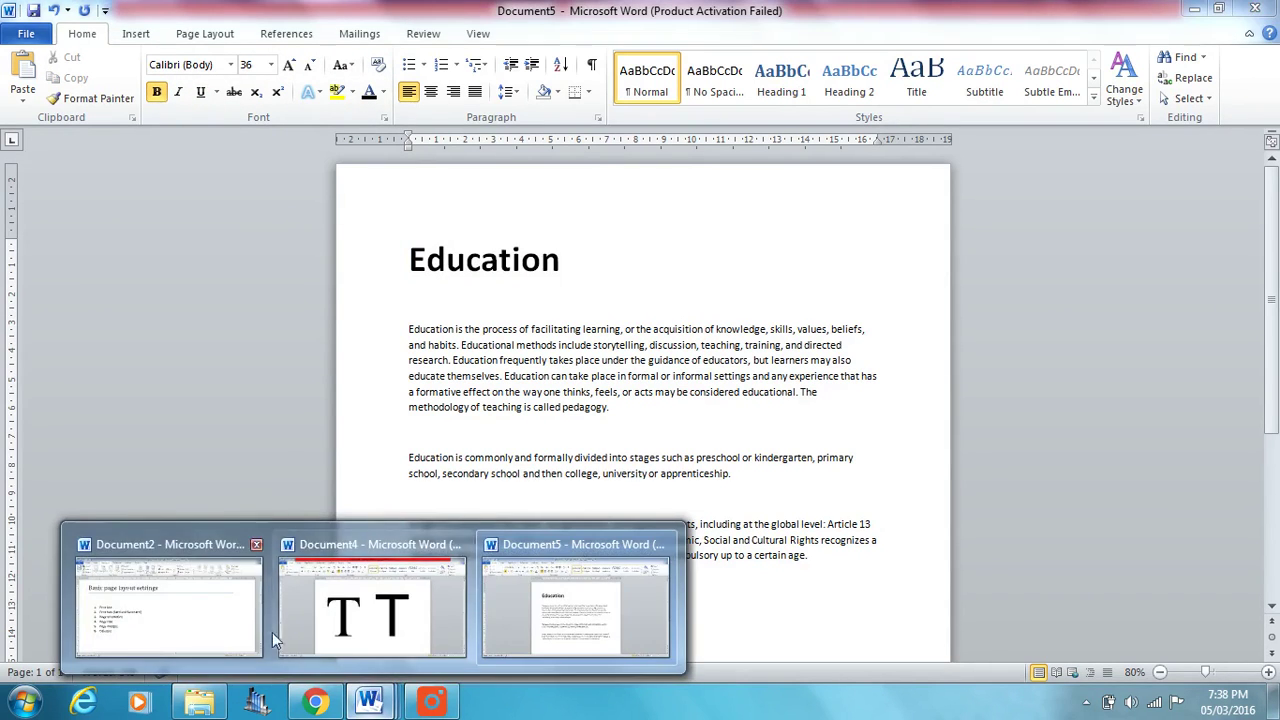
left_click(173, 577)
left_click_drag(463, 372, 162, 372)
left_click(252, 438)
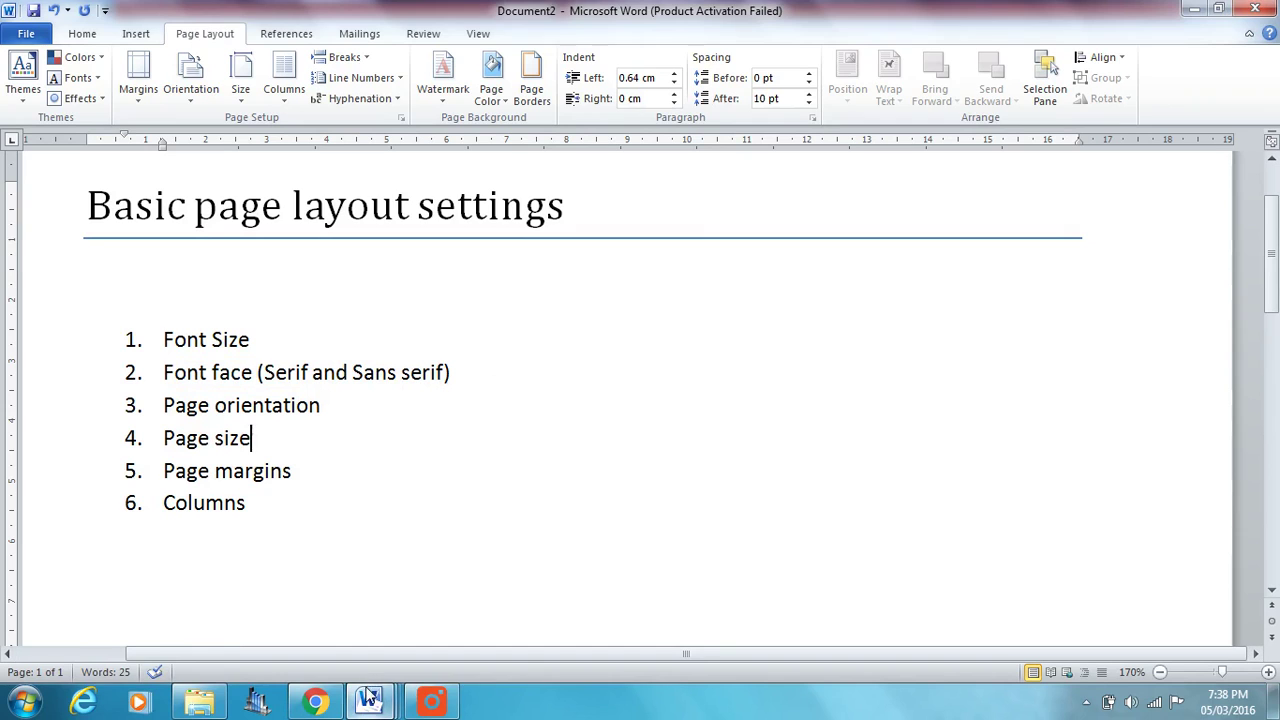
Step: In the education document, preview various font faces on all body paragraphs without applying any of them
mouse_move(370, 697)
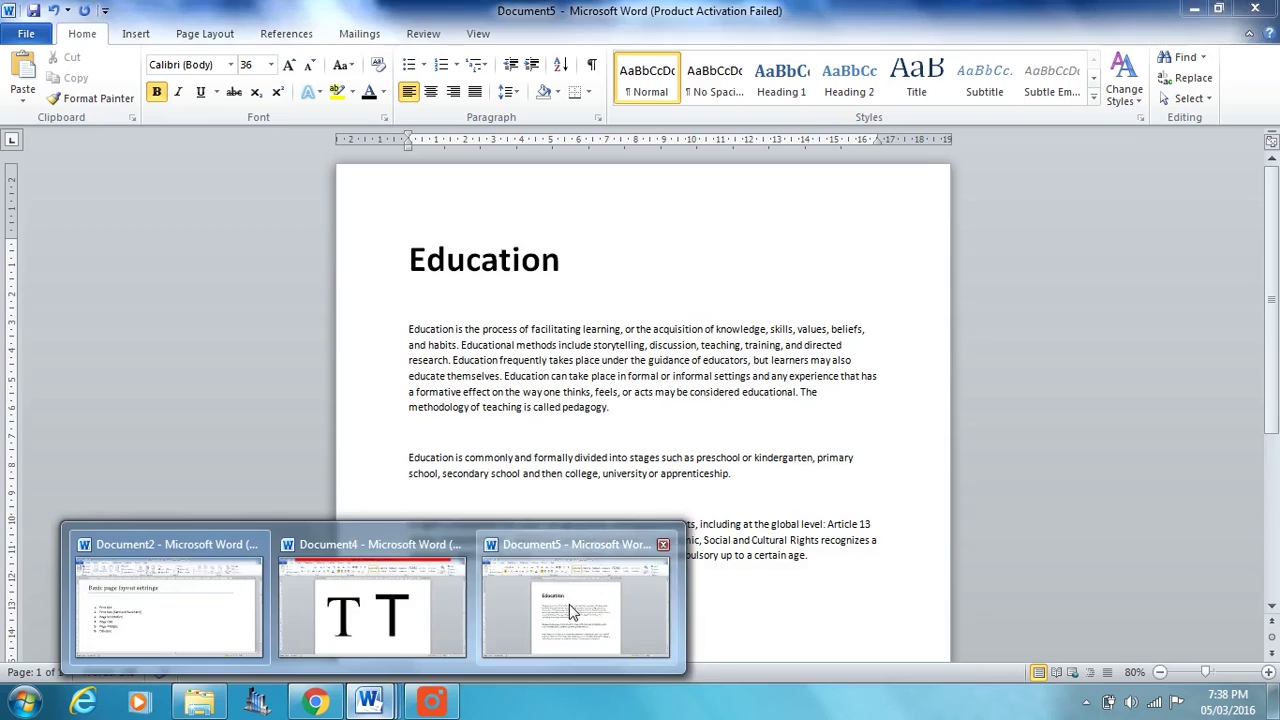
left_click(569, 604)
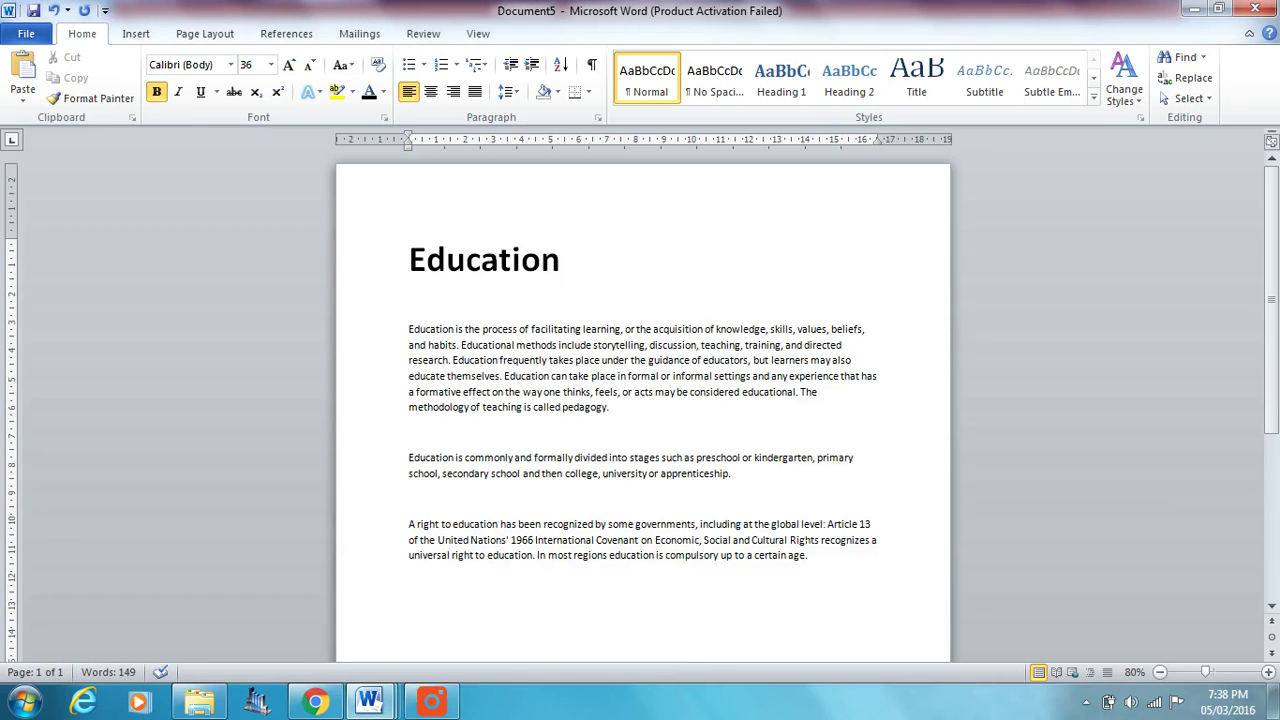
left_click_drag(810, 560, 390, 332)
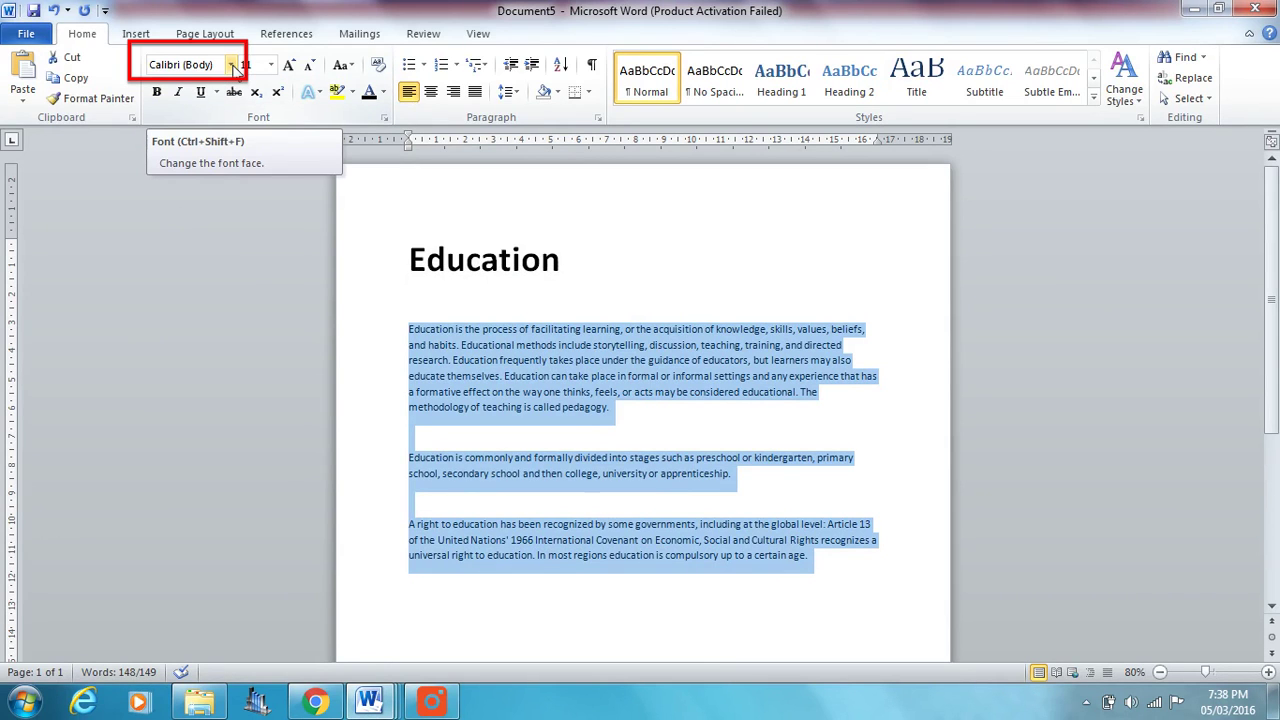
left_click(231, 65)
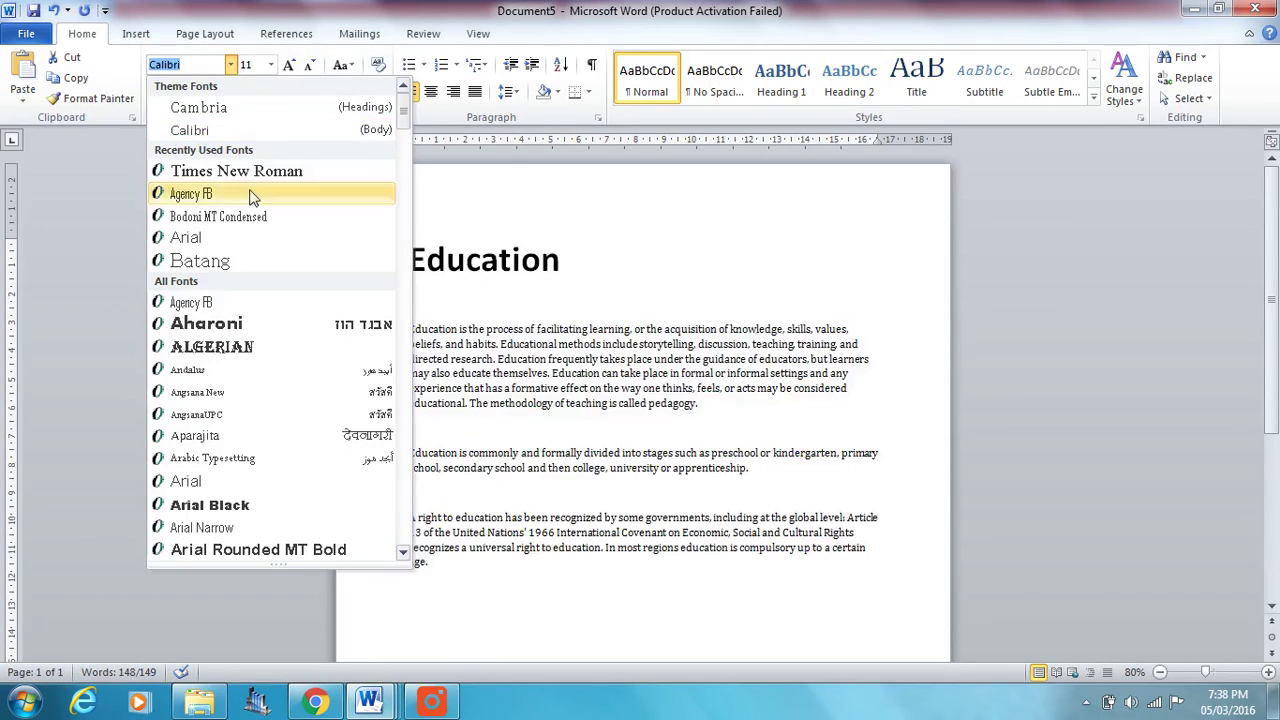
scroll(270, 430, "down", 3)
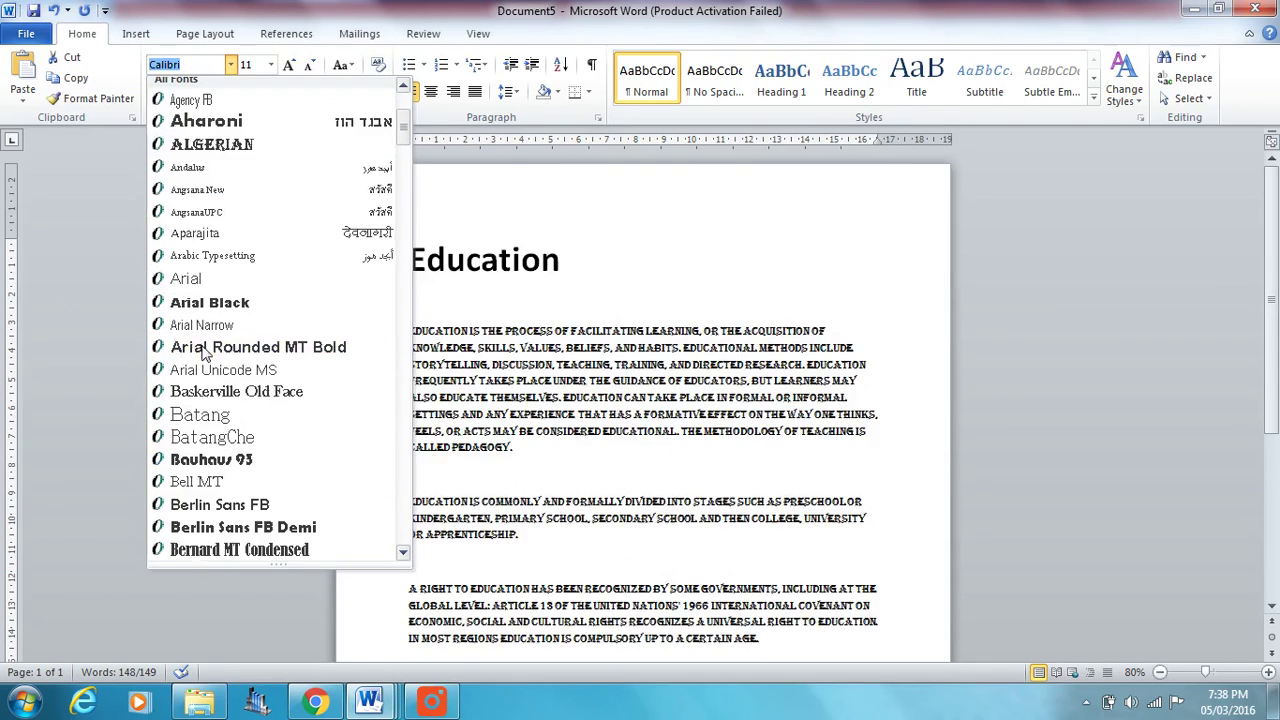
scroll(245, 393, "down", 4)
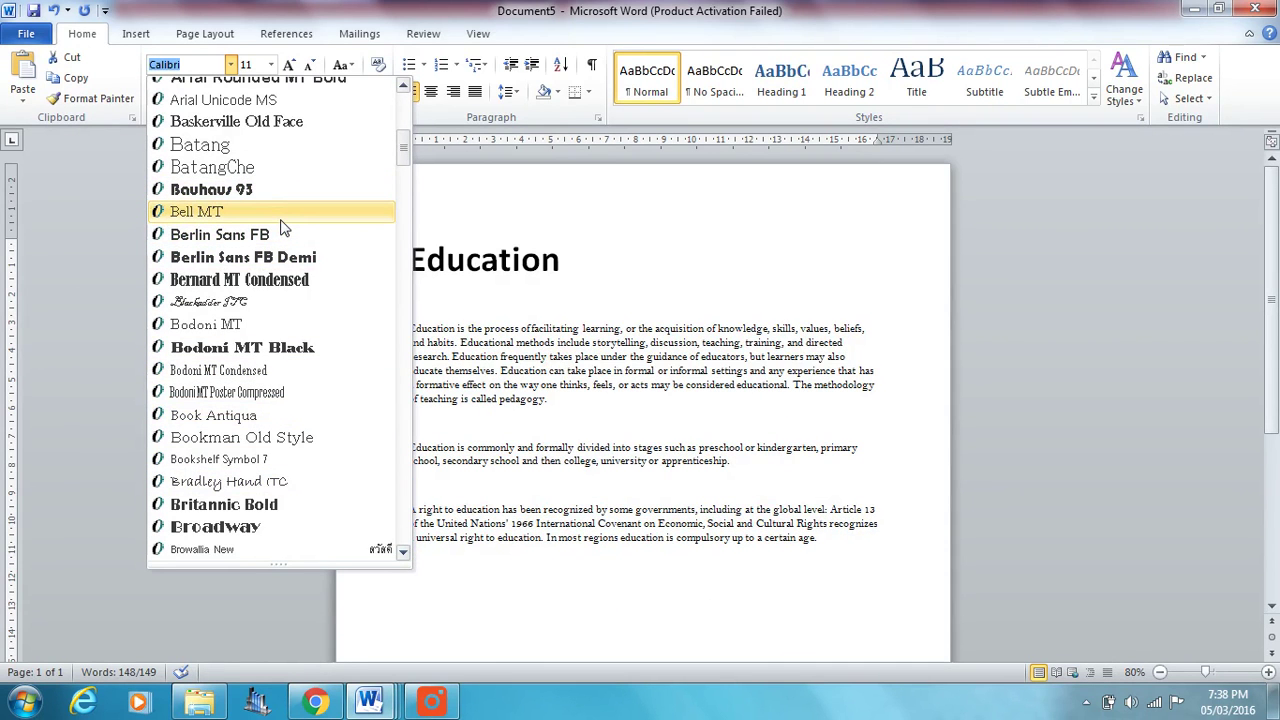
scroll(283, 229, "down", 4)
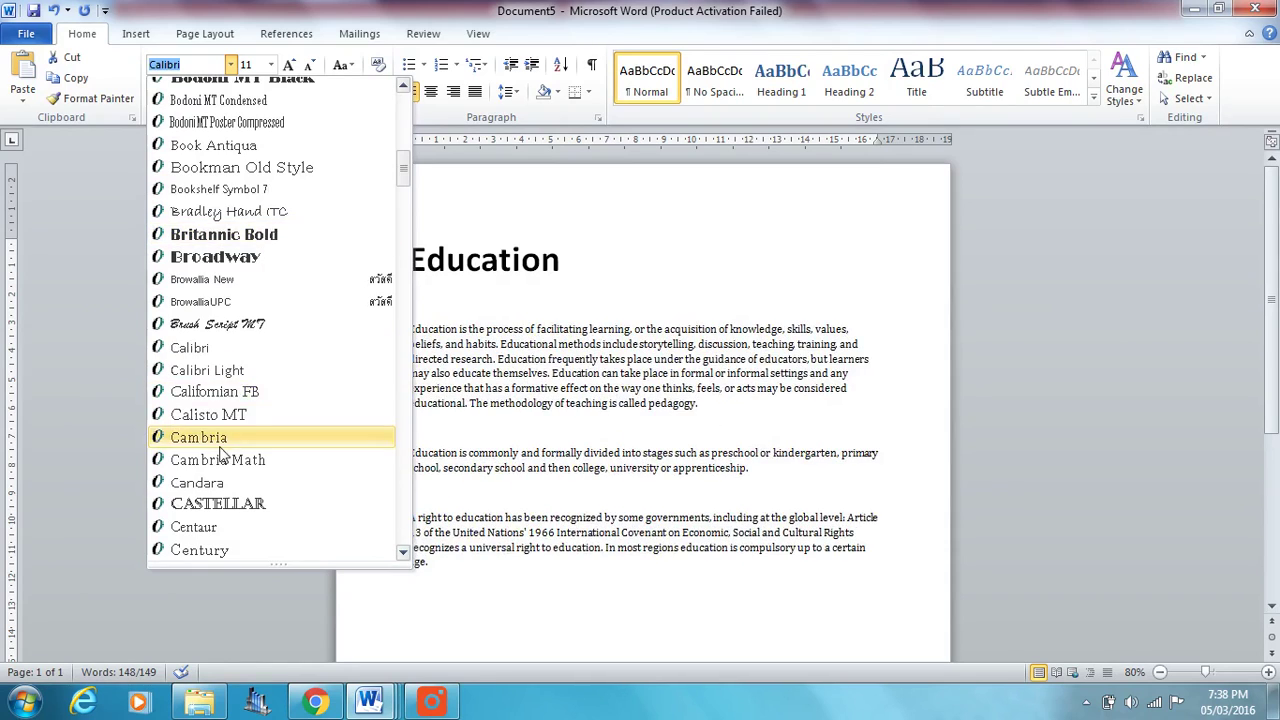
scroll(225, 460, "down", 3)
scroll(237, 330, "down", 2)
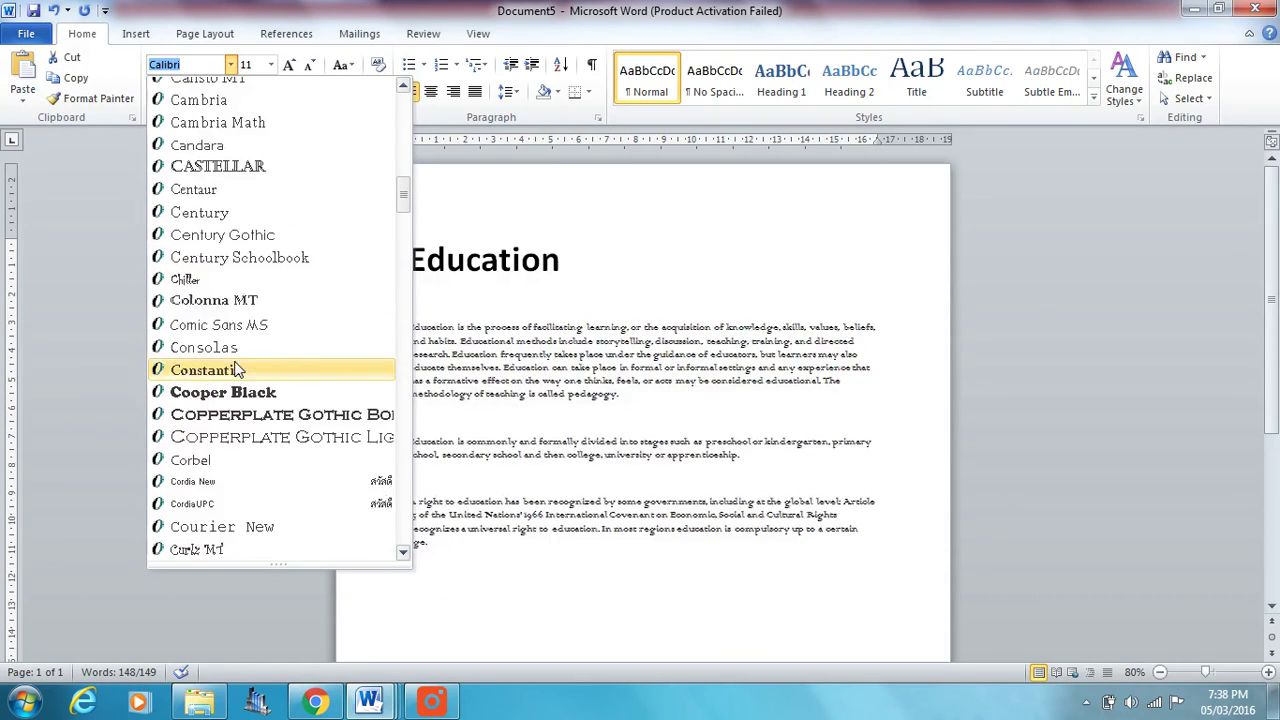
scroll(237, 370, "down", 2)
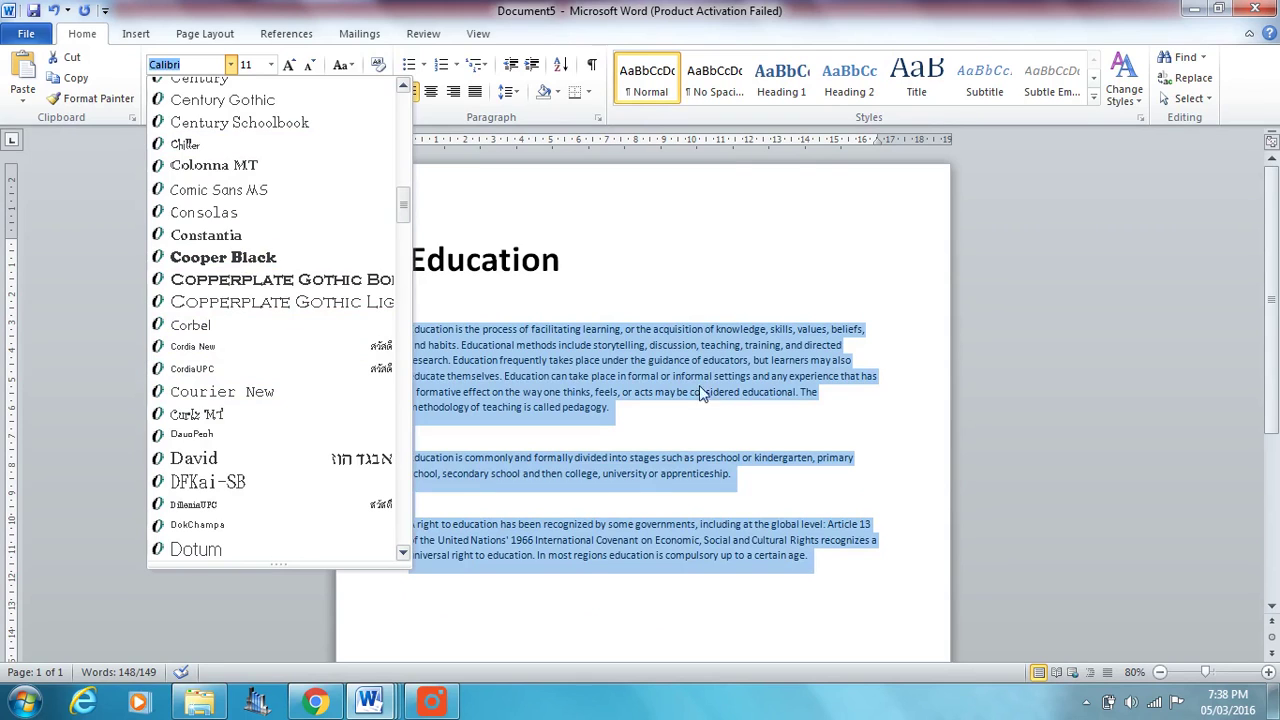
left_click(731, 438)
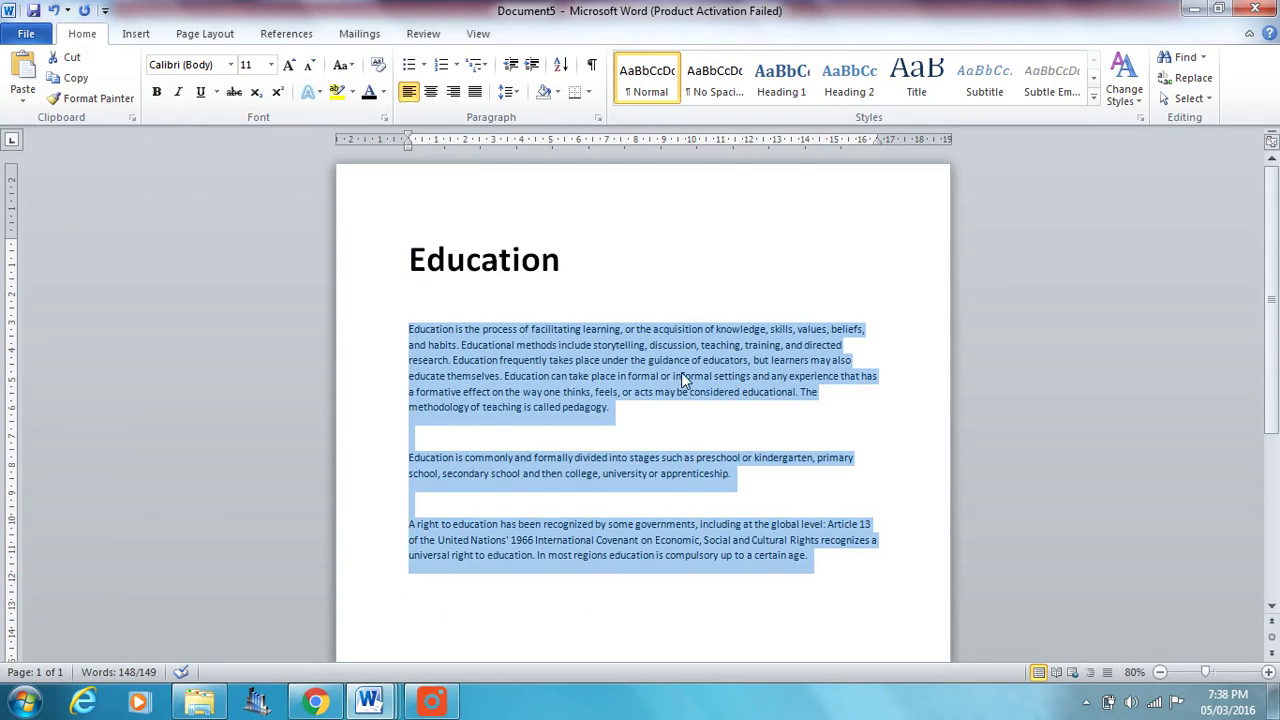
left_click(681, 377)
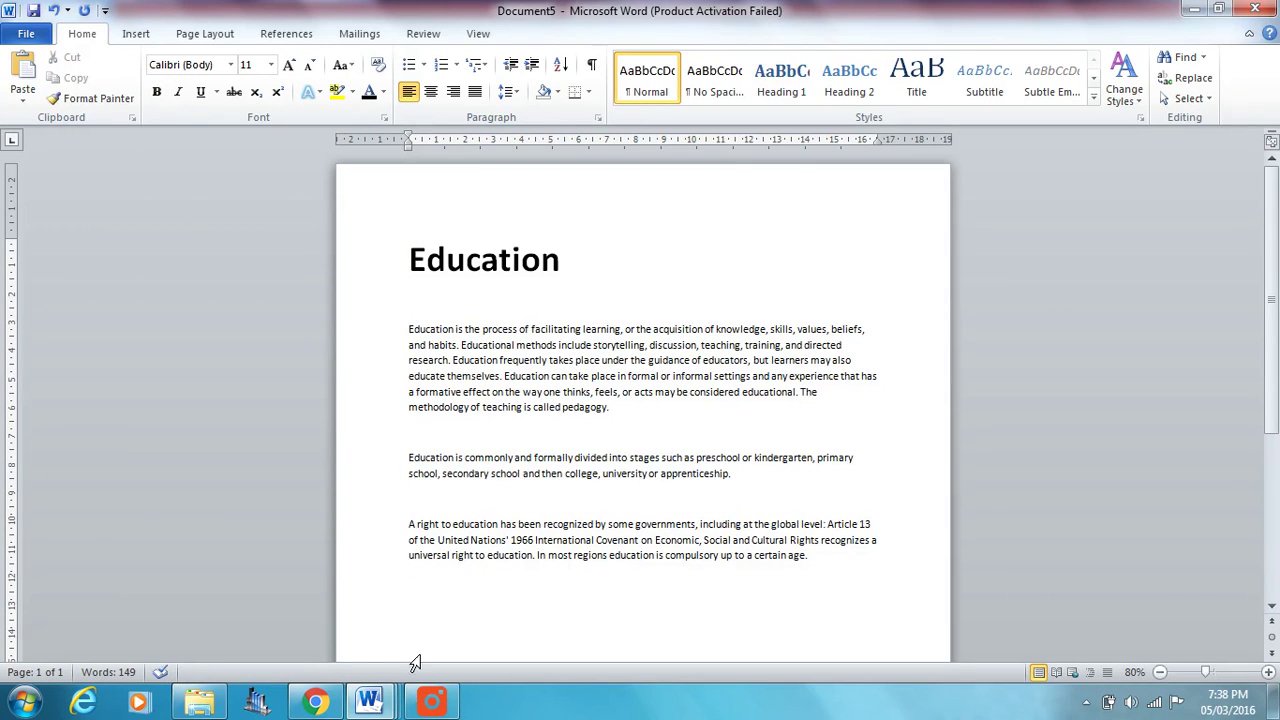
Step: Switch to the document with the two large T letters and set the first T's font to Batang
mouse_move(371, 697)
left_click(389, 608)
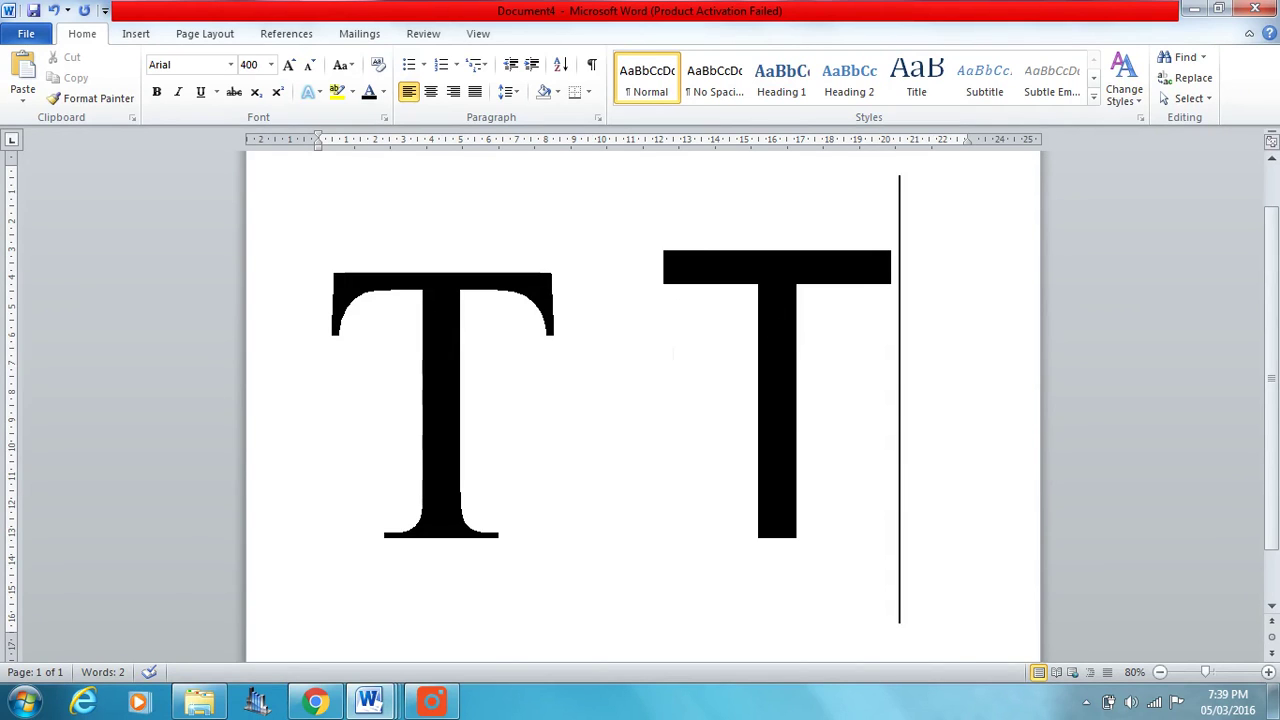
left_click(564, 382)
key("shift+Left")
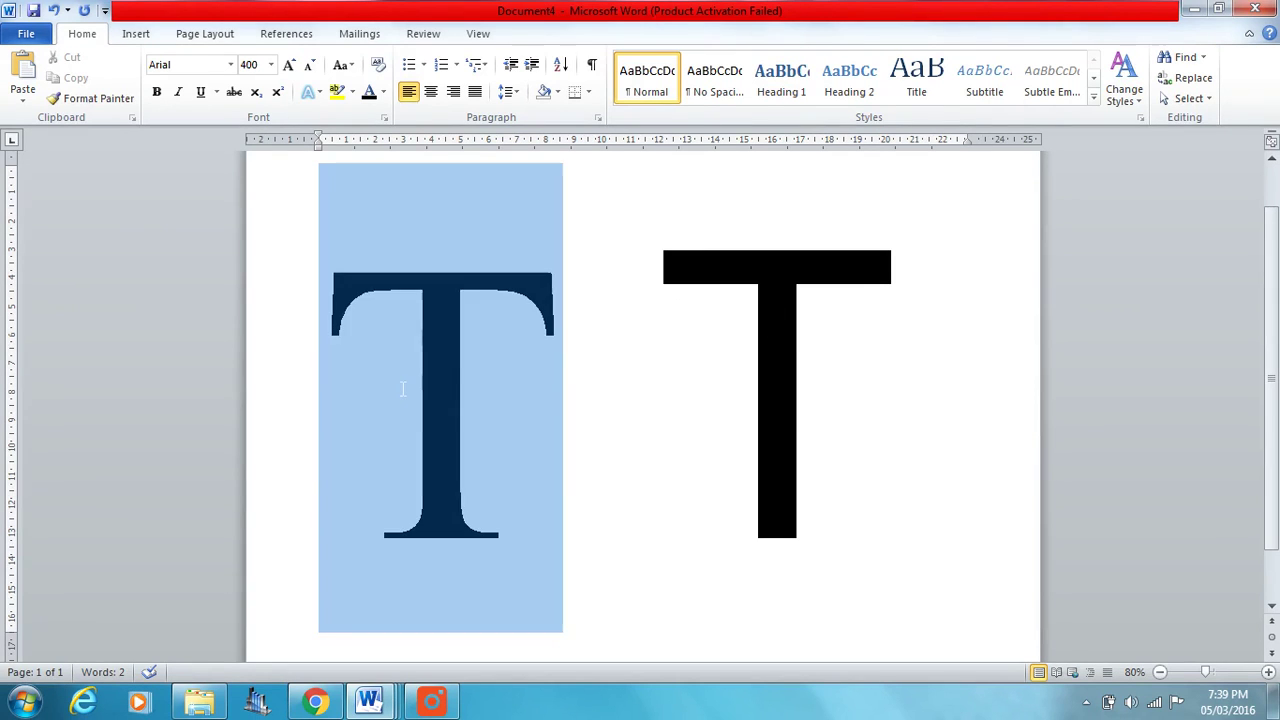
left_click(231, 64)
scroll(240, 250, "down", 2)
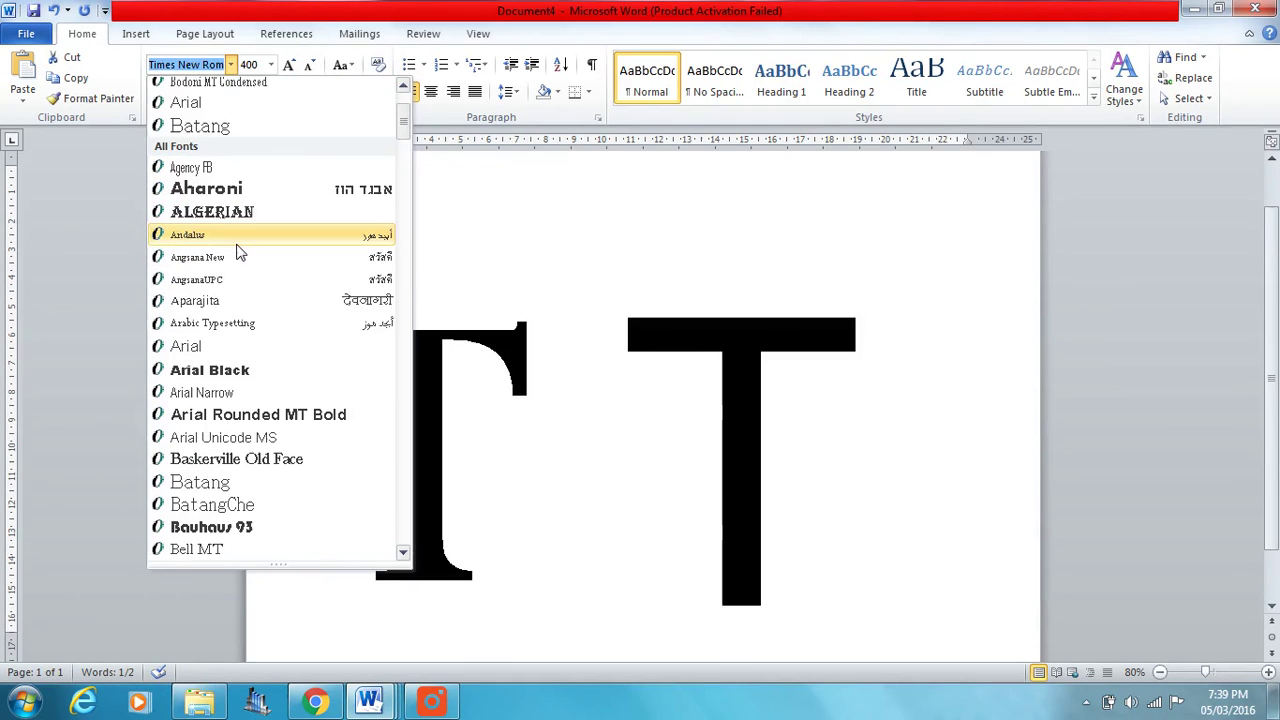
scroll(240, 252, "down", 4)
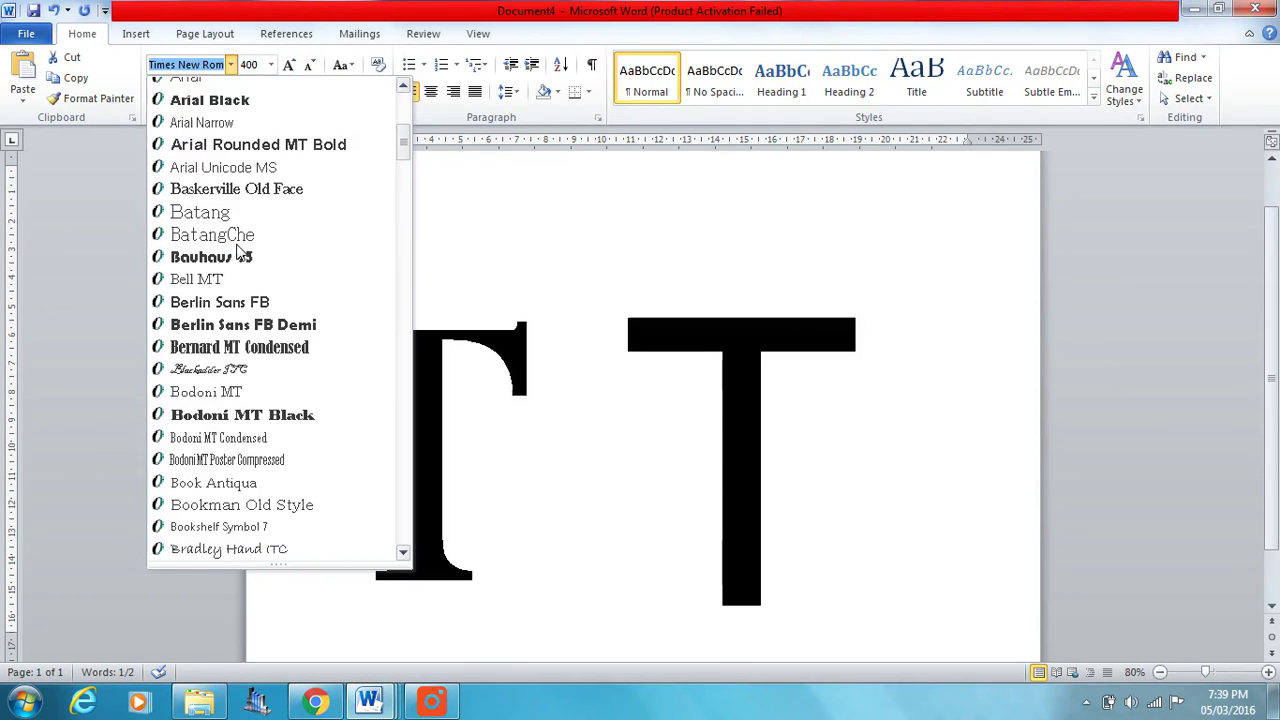
left_click(207, 218)
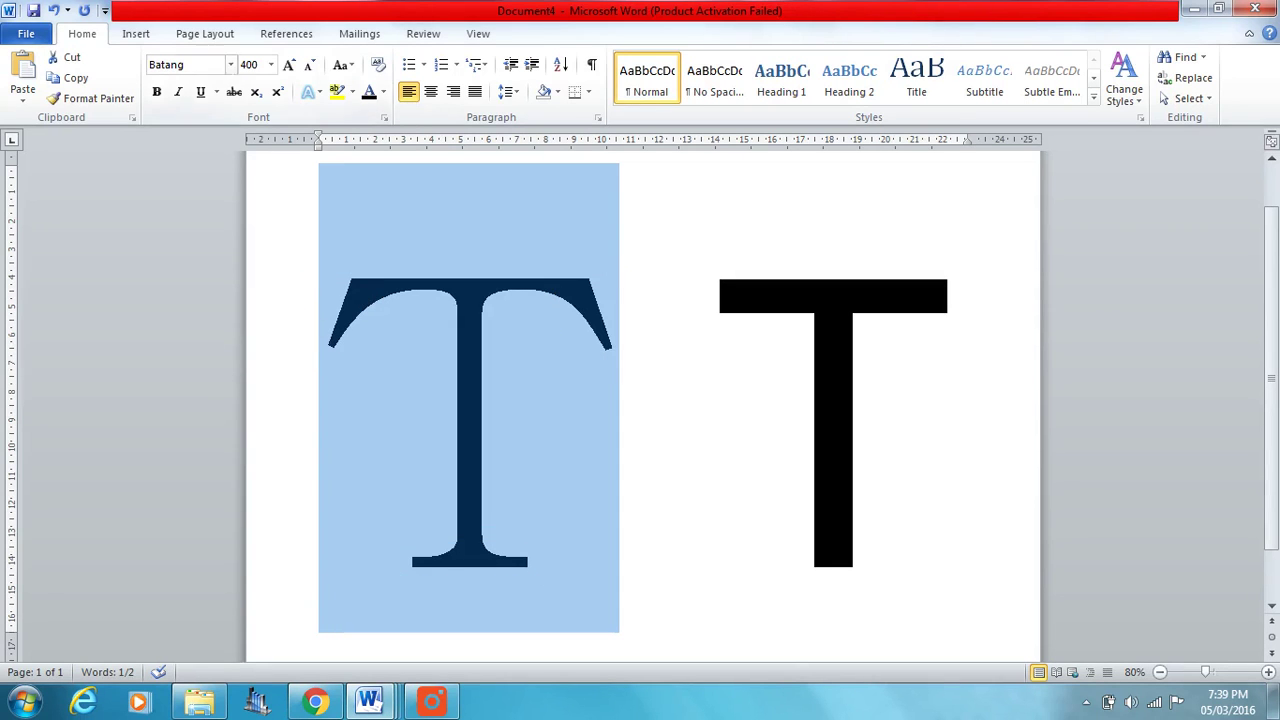
Step: Change the first T's font to Garamond
left_click(230, 64)
scroll(290, 362, "down", 5)
scroll(290, 362, "down", 20)
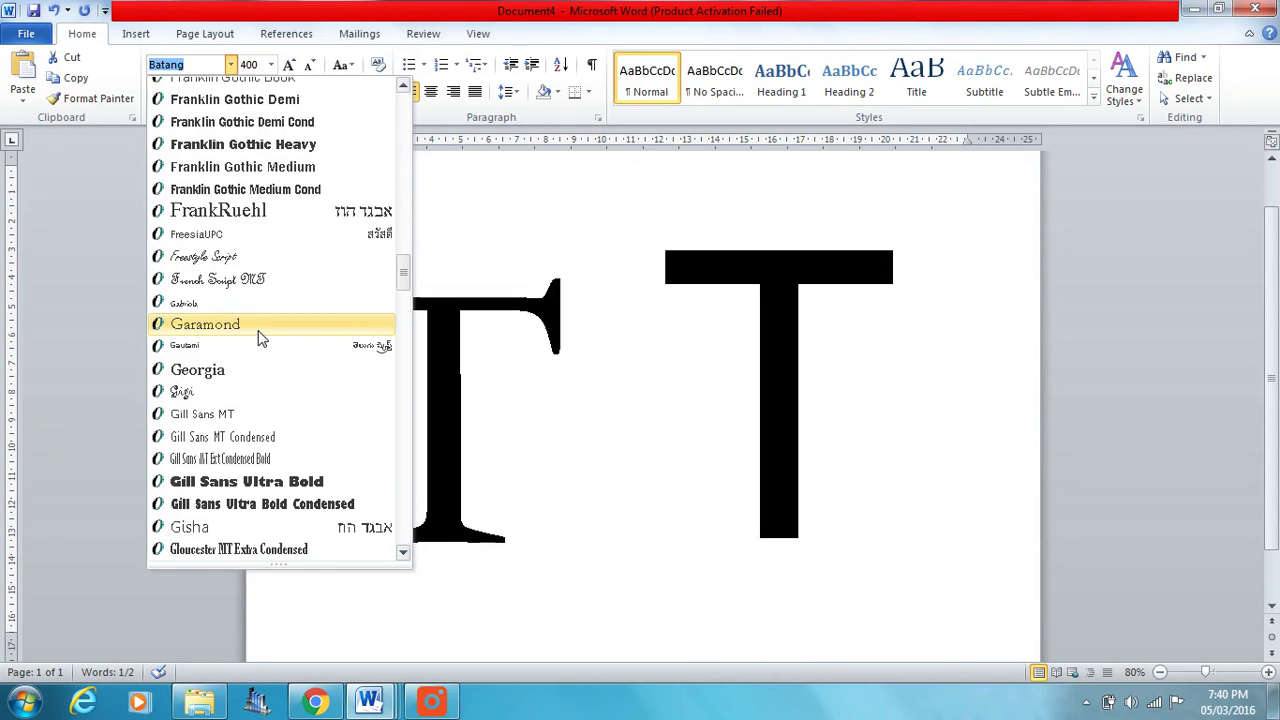
left_click(257, 333)
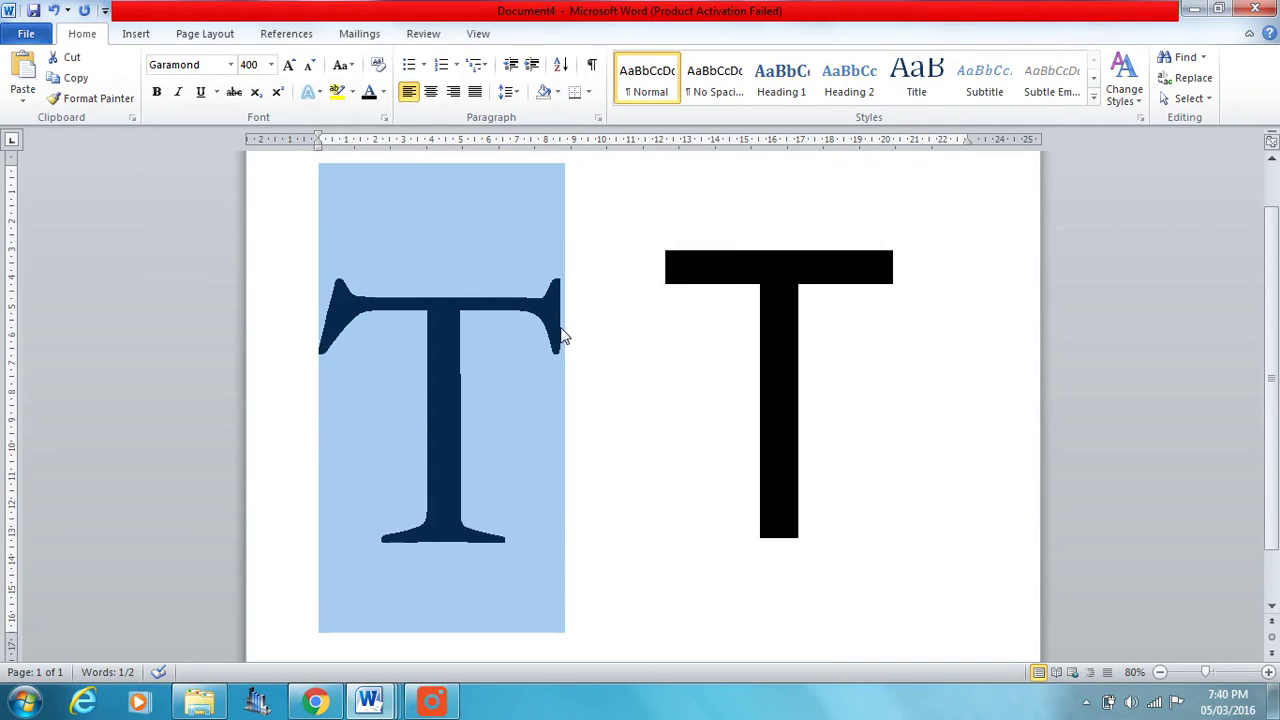
Step: Change the first T's font to the sans serif face Consolas and deselect the letter
left_click(230, 64)
scroll(232, 468, "down", 1)
scroll(235, 462, "down", 12)
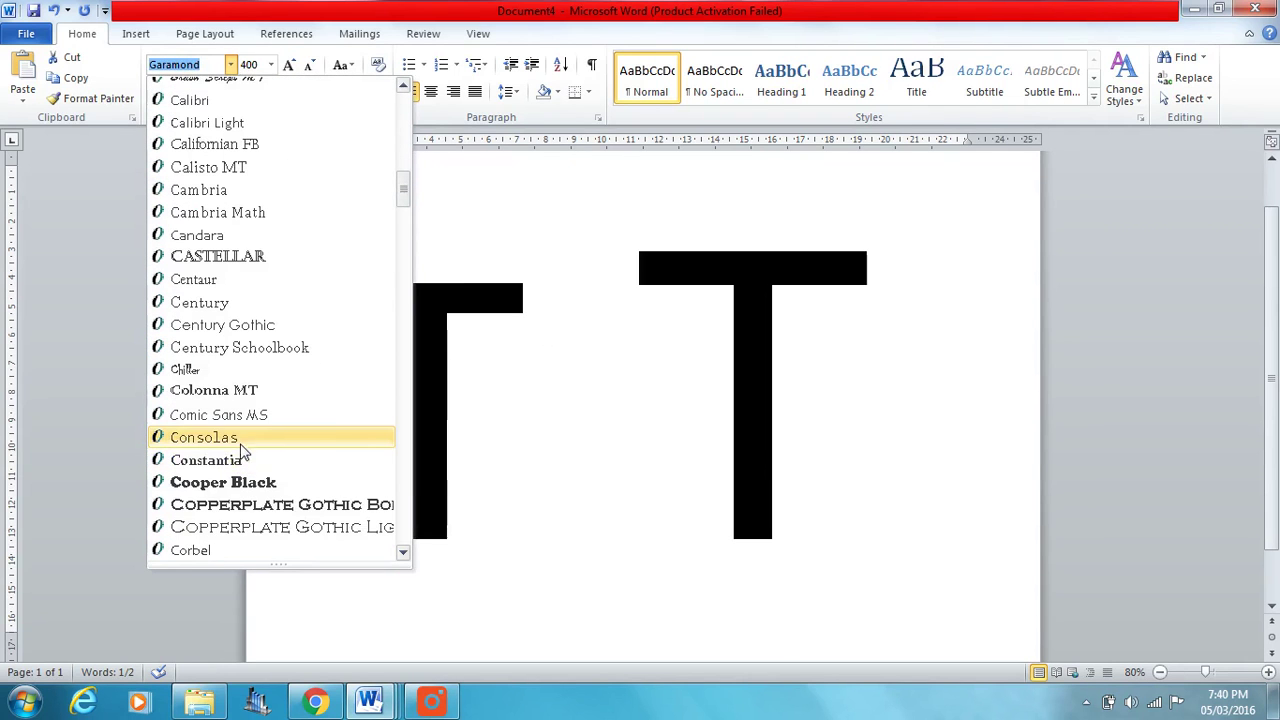
scroll(240, 452, "down", 1)
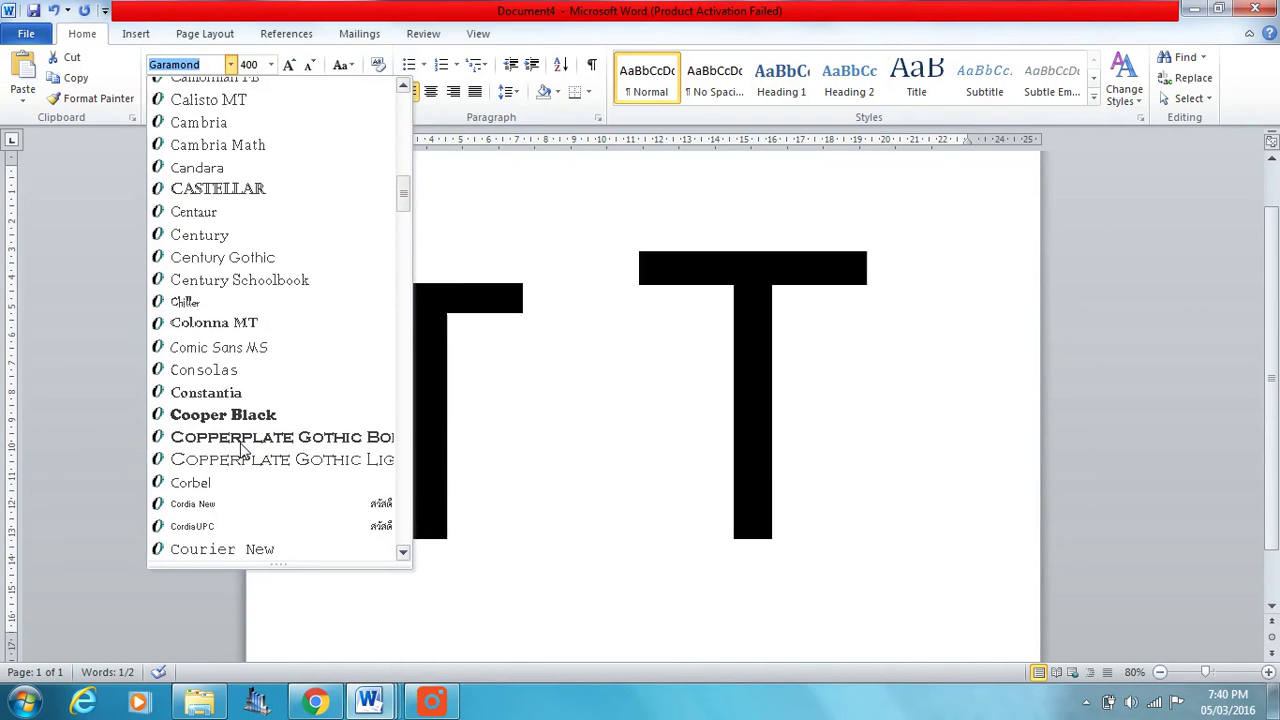
left_click(257, 372)
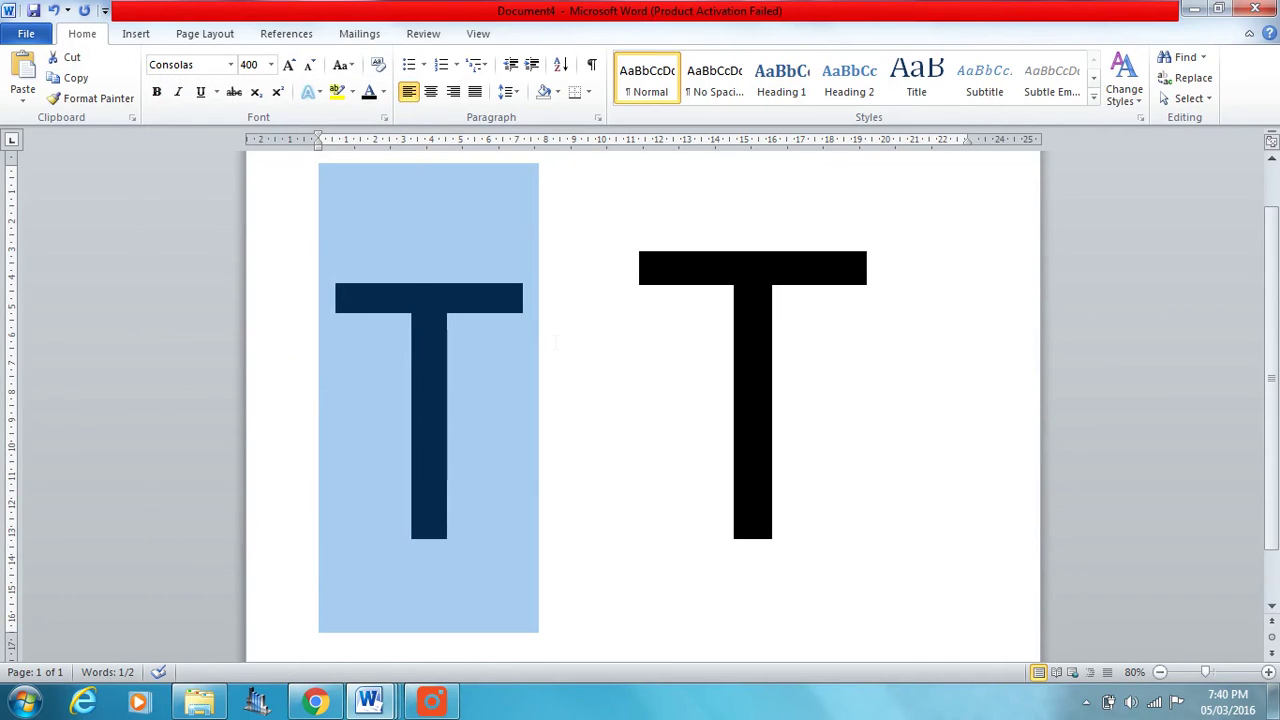
left_click(562, 346)
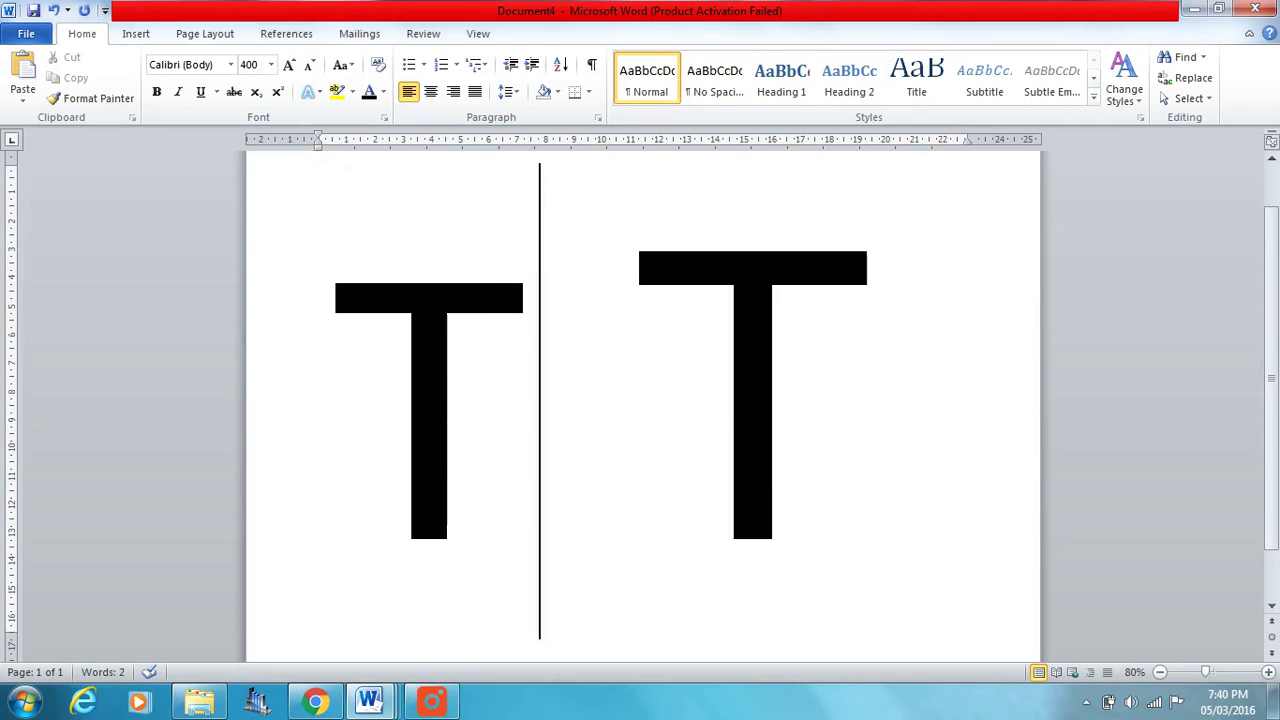
Step: Replace the first letter T with a capital R
left_click(230, 64)
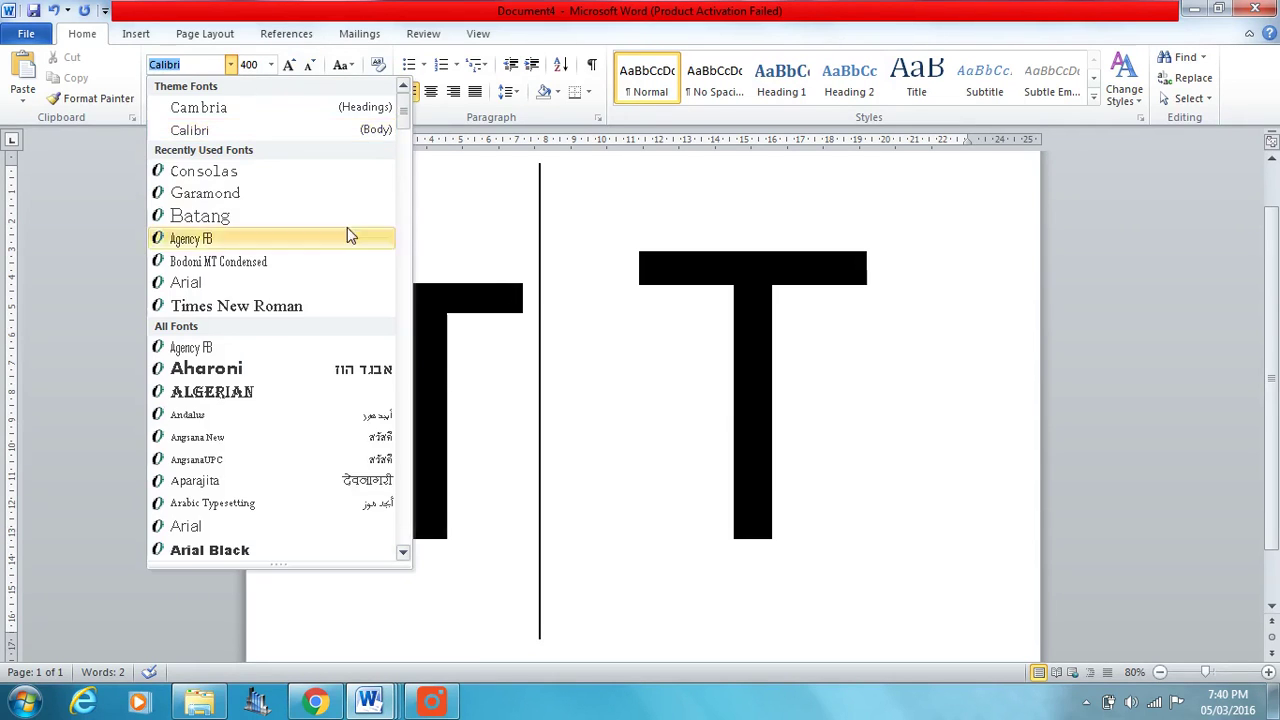
left_click(585, 405)
double_click(422, 388)
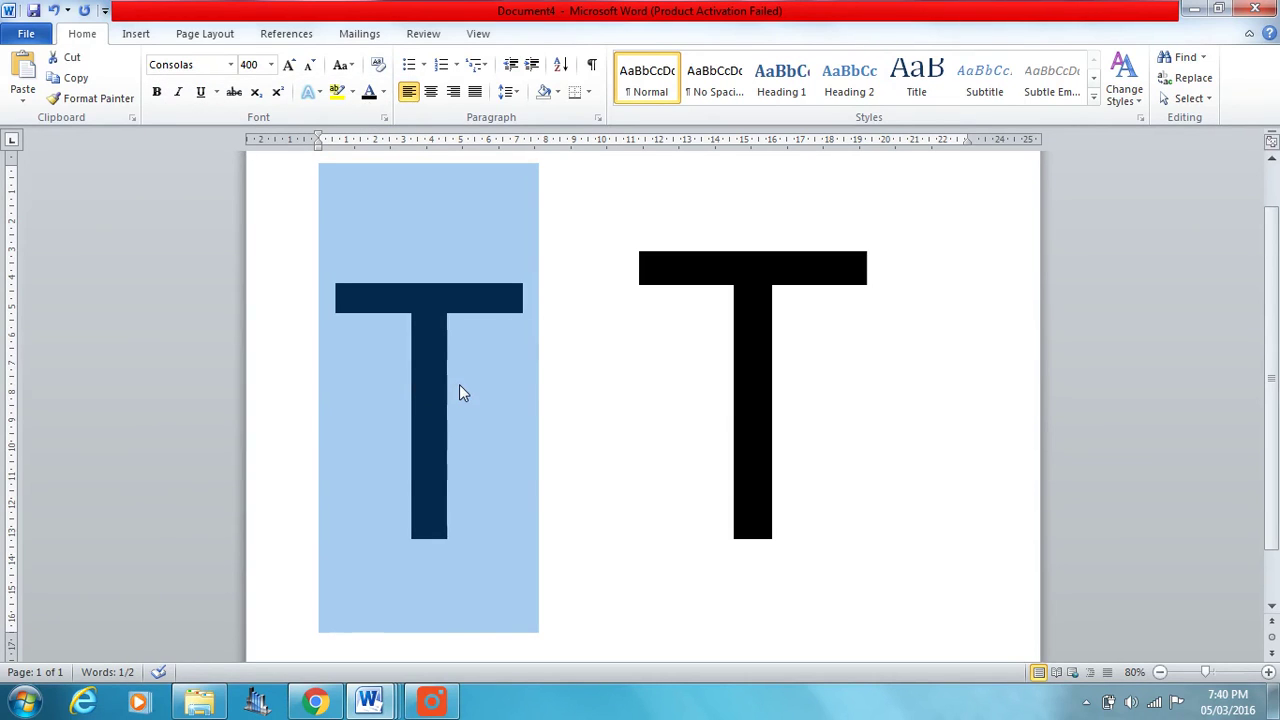
type("J")
key("BackSpace")
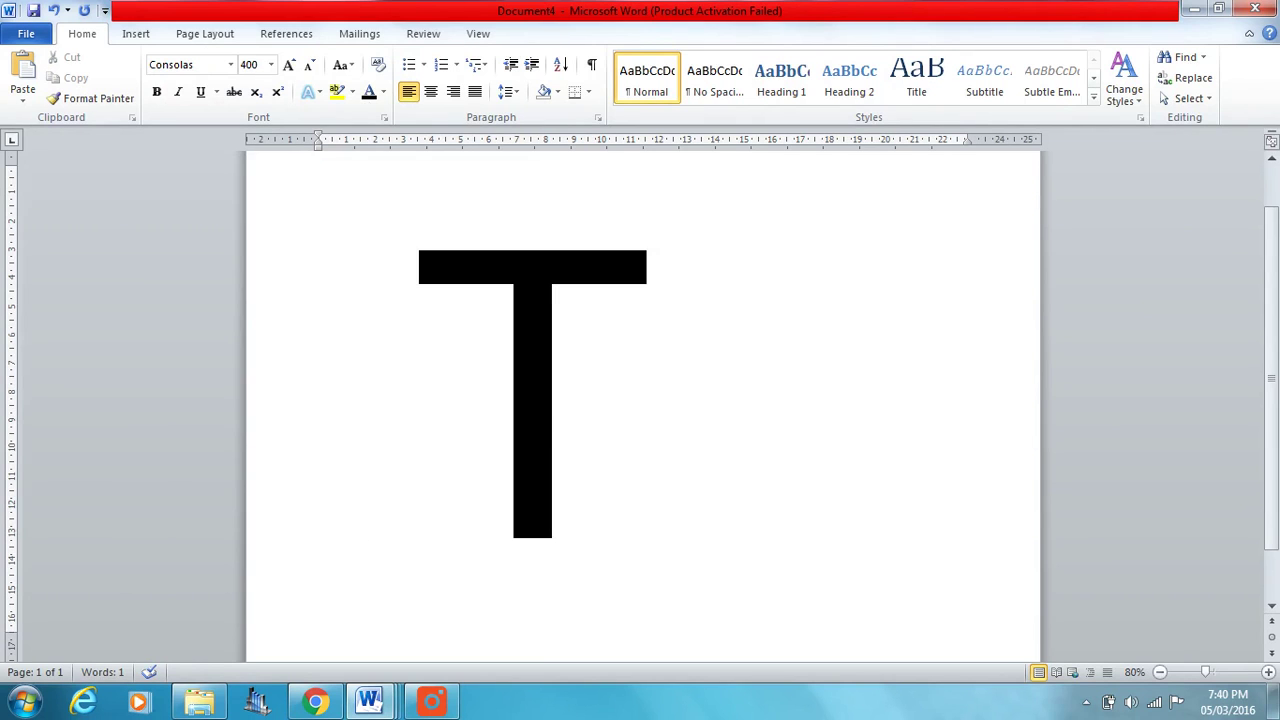
type("R")
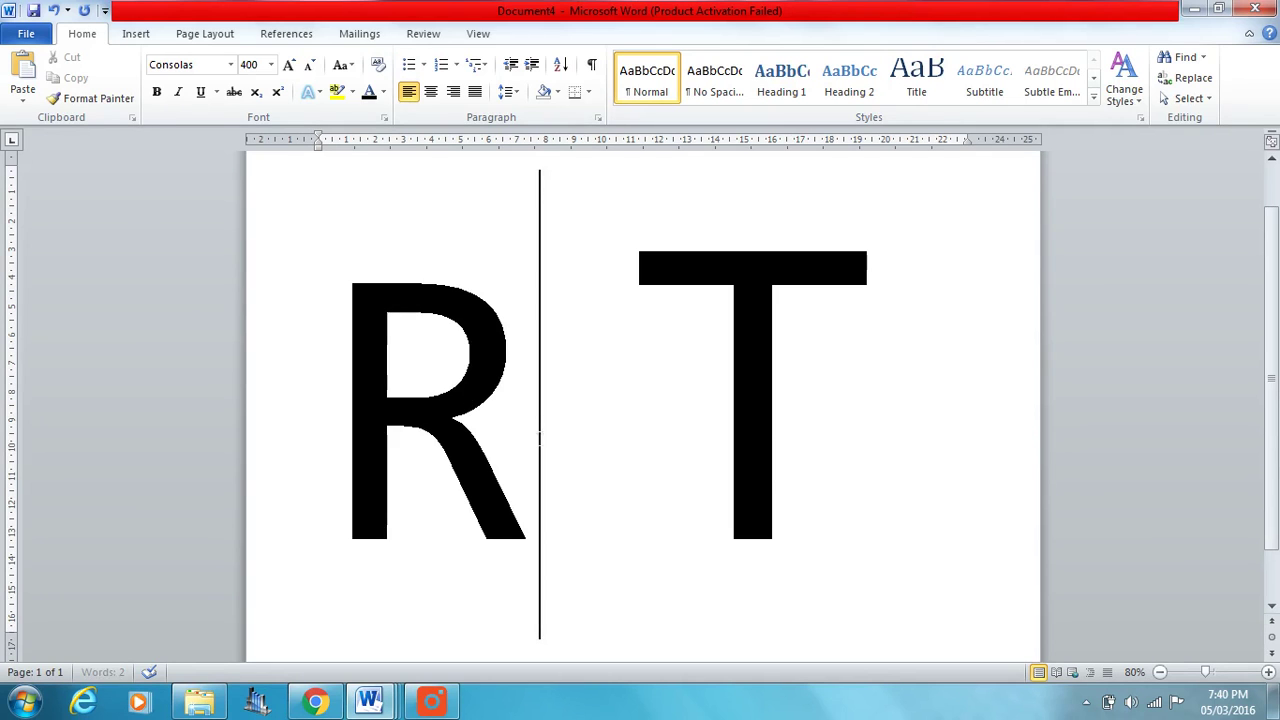
Step: Set the letter R to Times New Roman and deselect it to show its serifs
left_click_drag(572, 447, 415, 440)
left_click(231, 65)
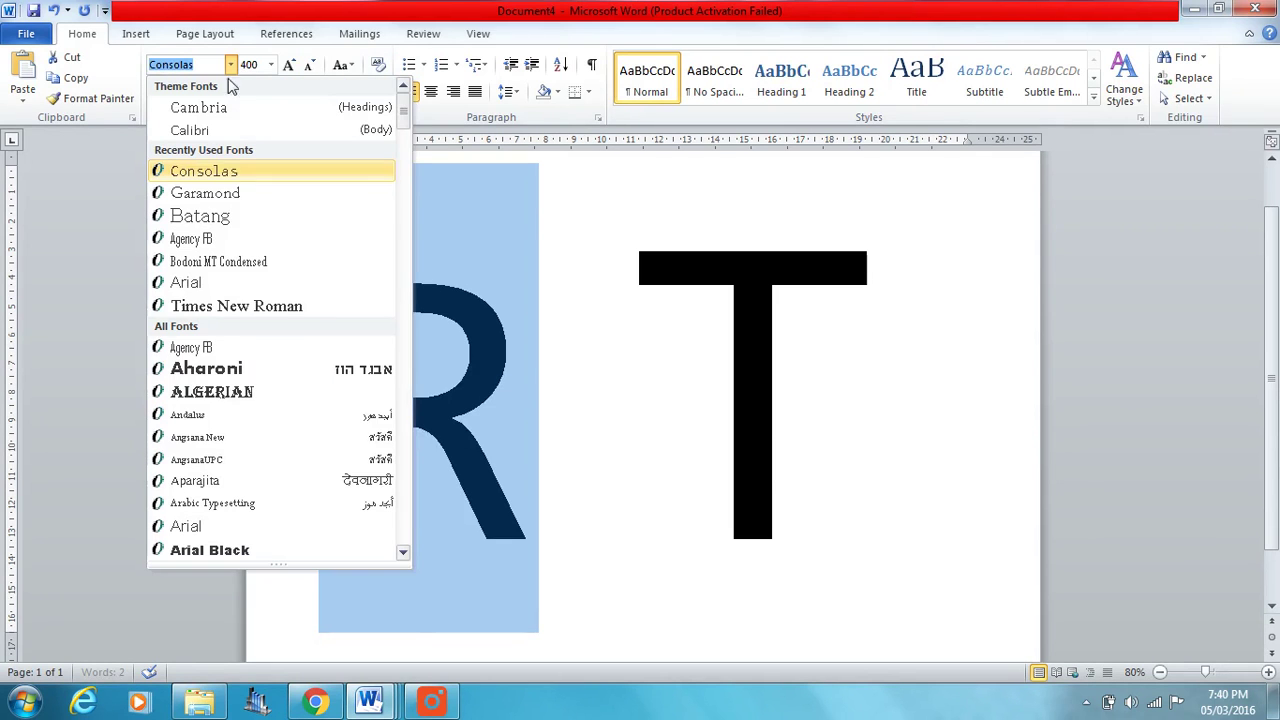
left_click(245, 312)
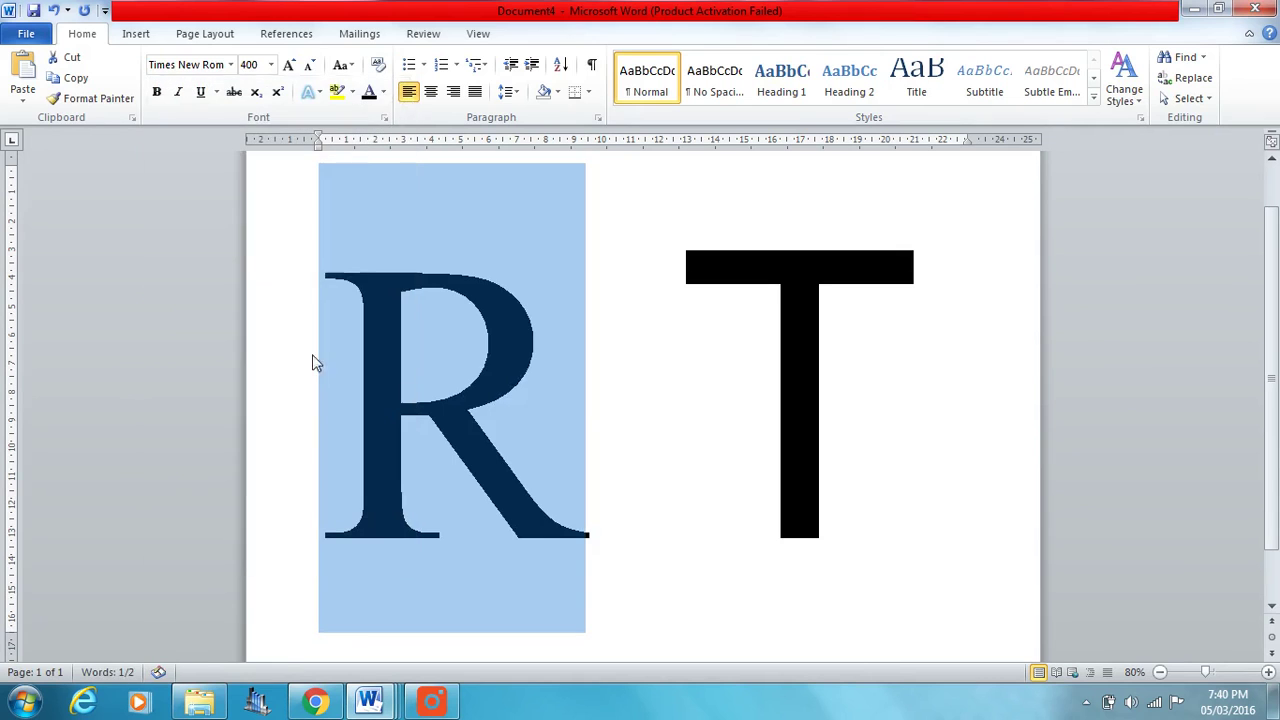
left_click(583, 421)
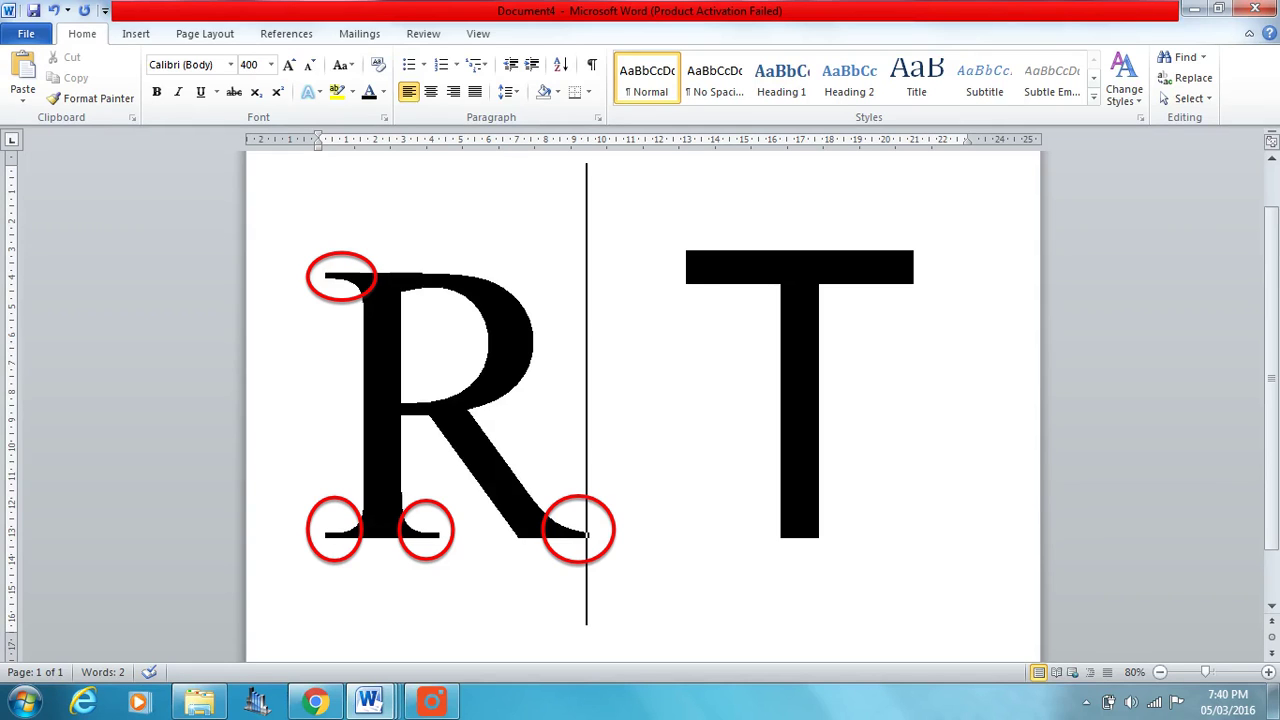
Step: Delete the letter R and put a capital T in its place
double_click(440, 390)
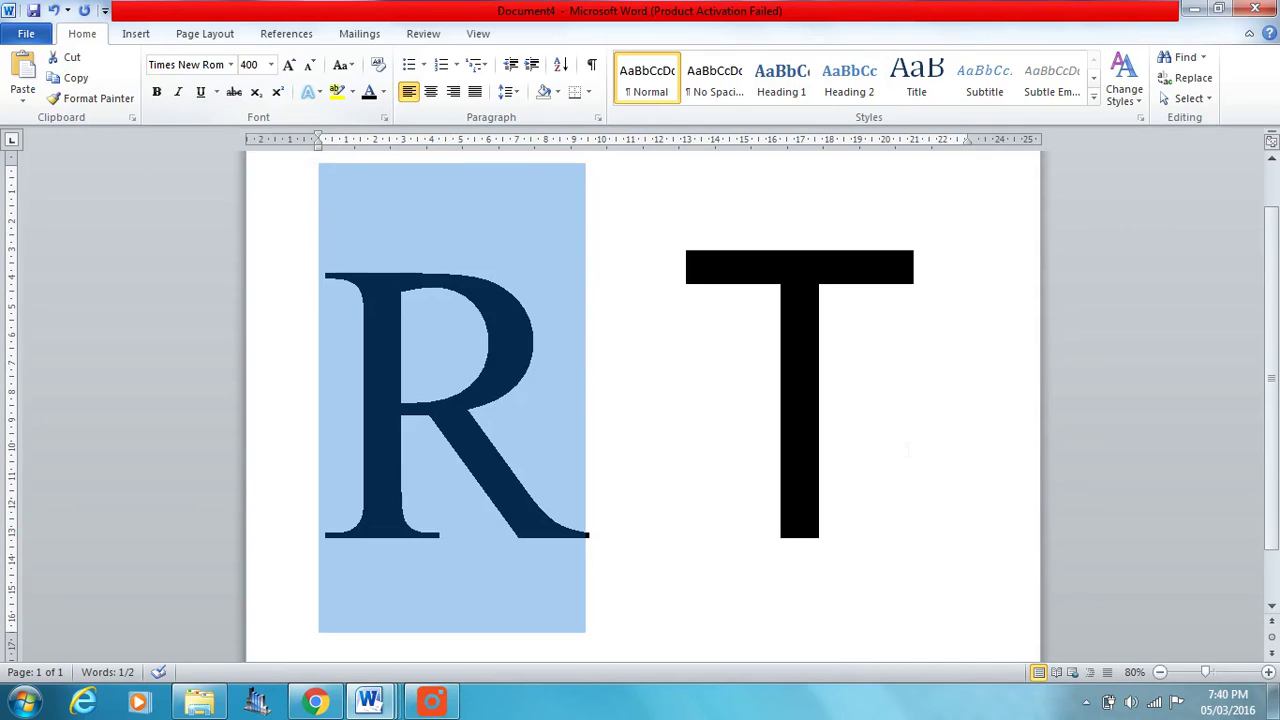
key("End")
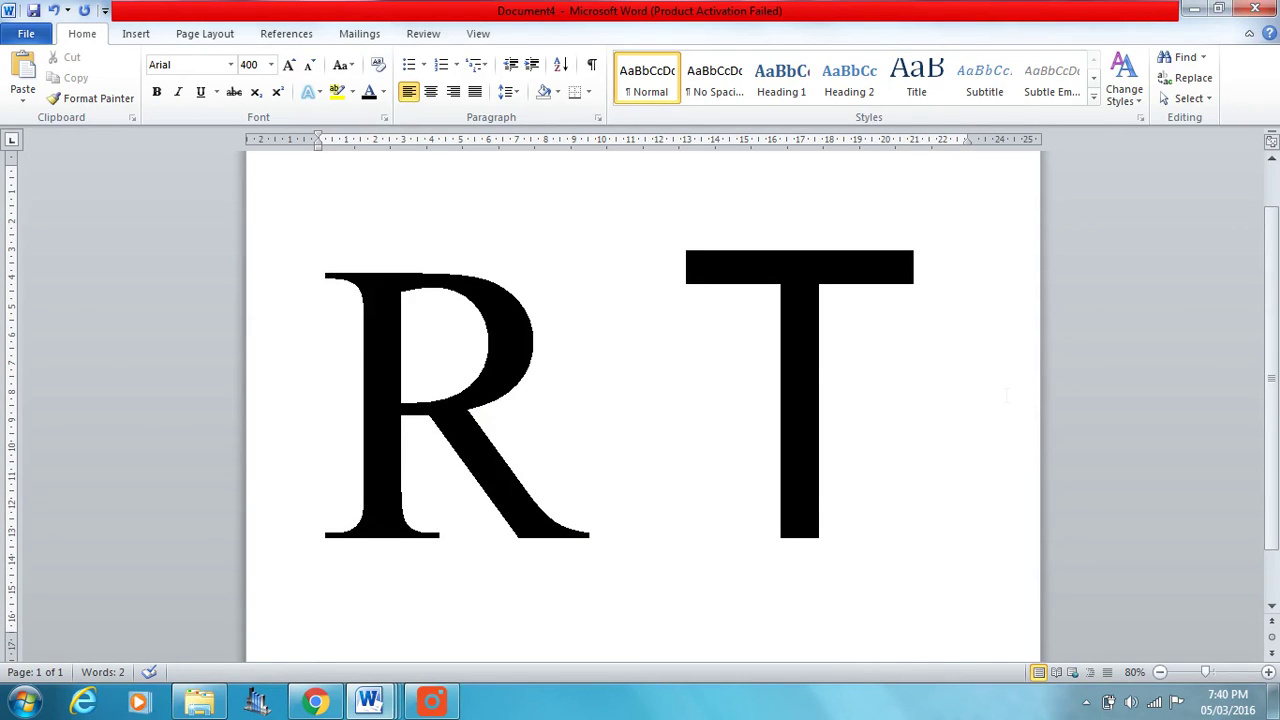
left_click(587, 460)
key("BackSpace")
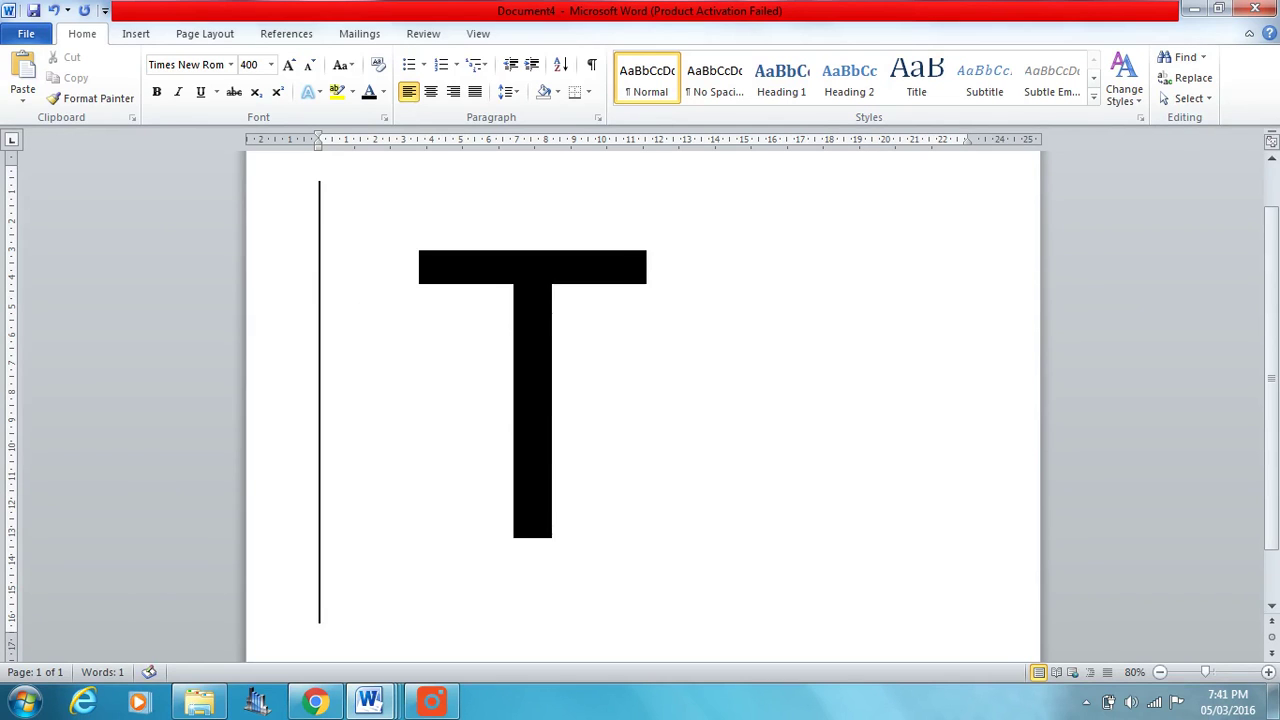
type("T")
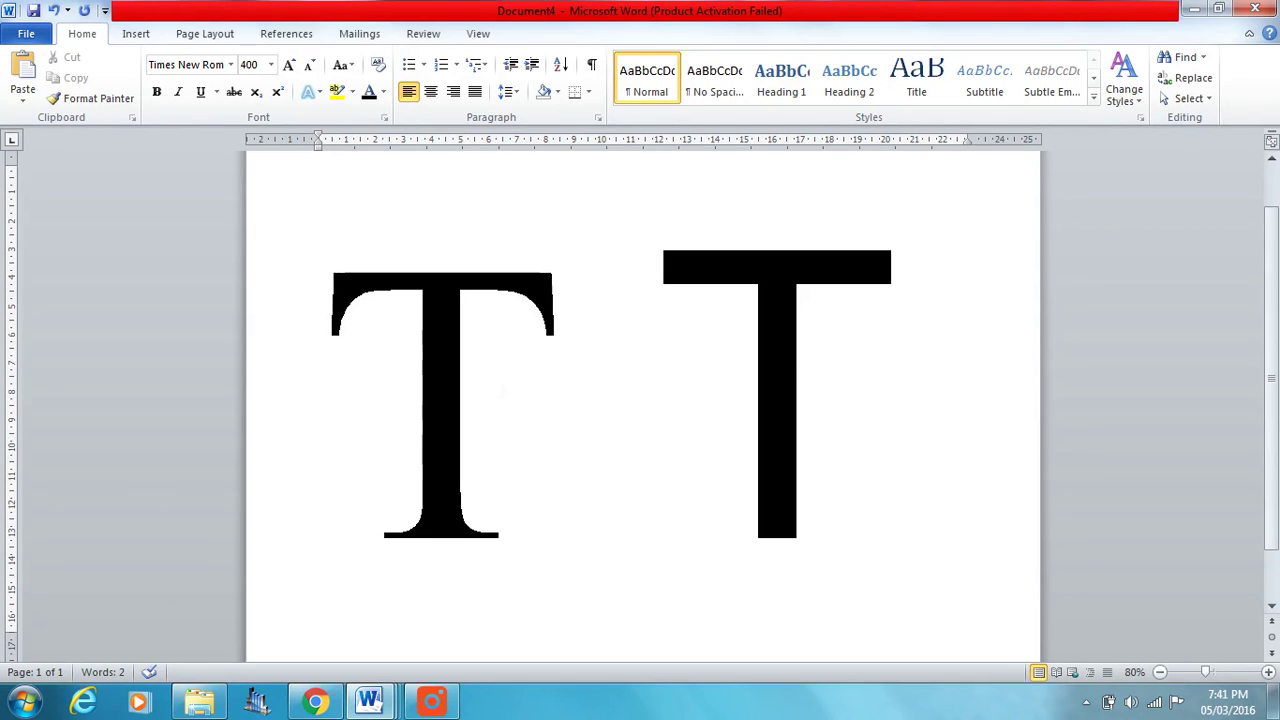
Step: Compare the font faces of the two large T letters, dismissing the Windows color scheme message without changing the scheme
left_click_drag(423, 400, 364, 401)
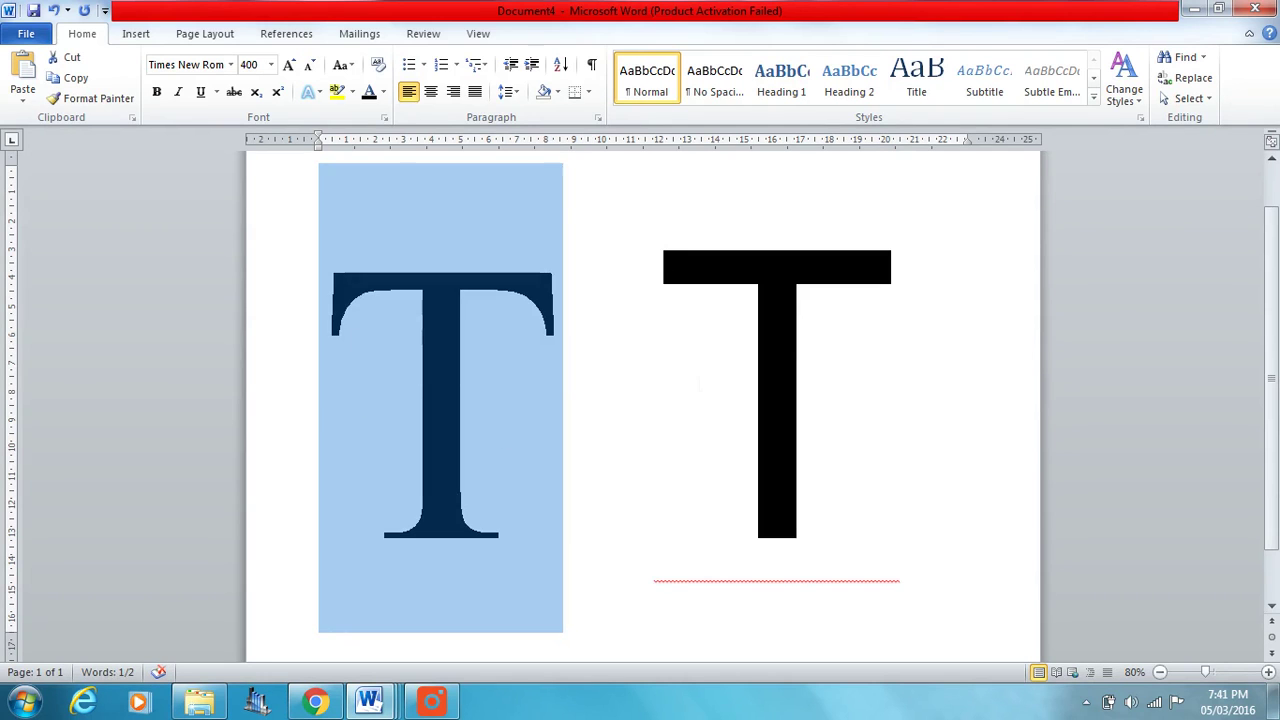
double_click(851, 363)
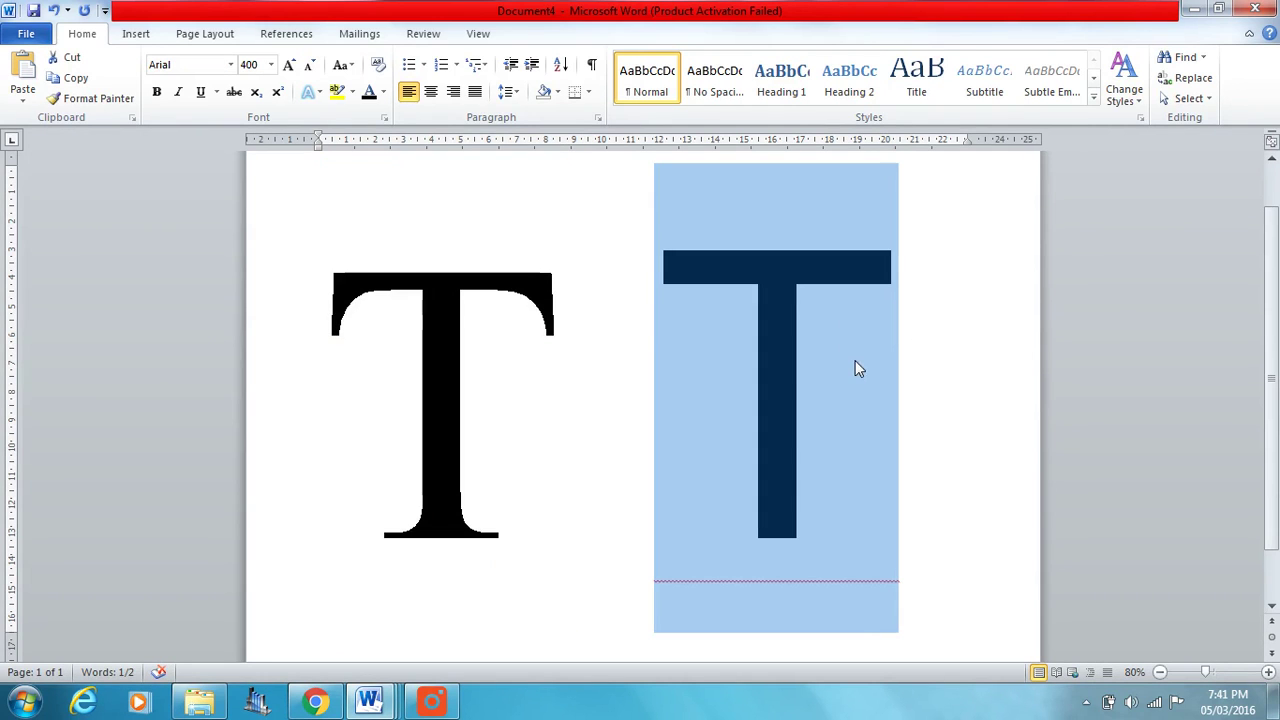
left_click(678, 281)
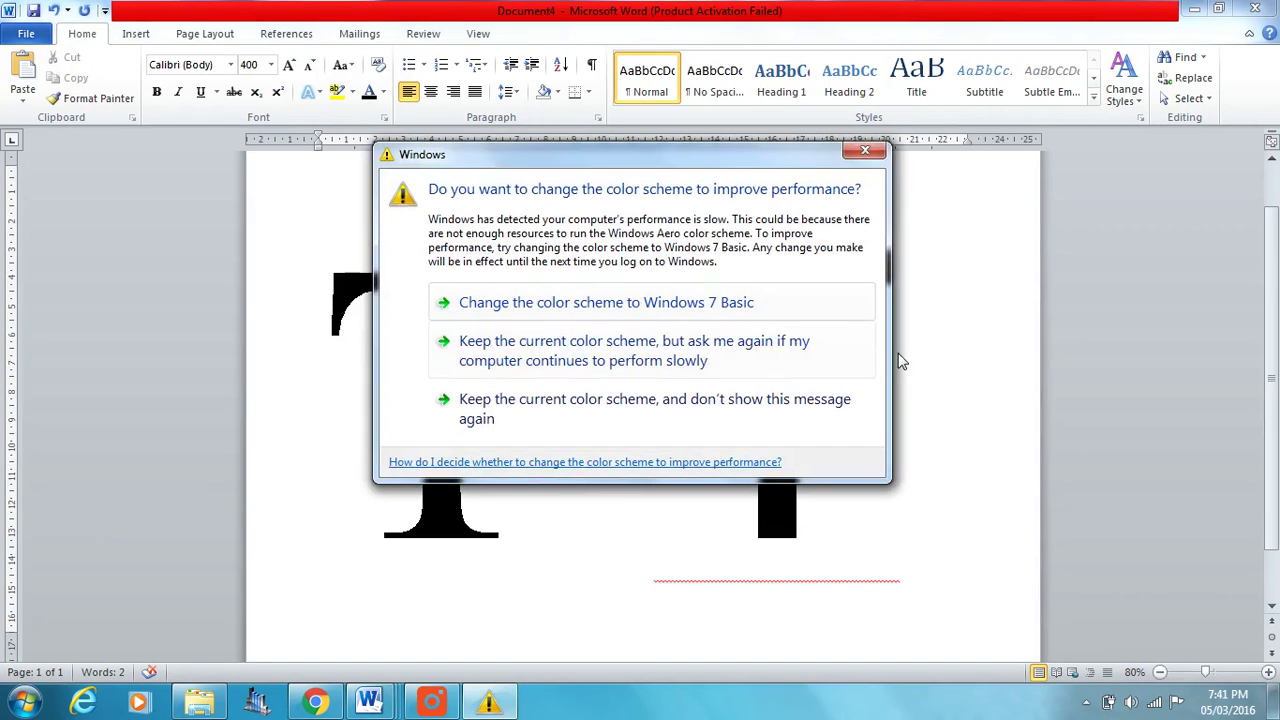
left_click(864, 156)
key("Right")
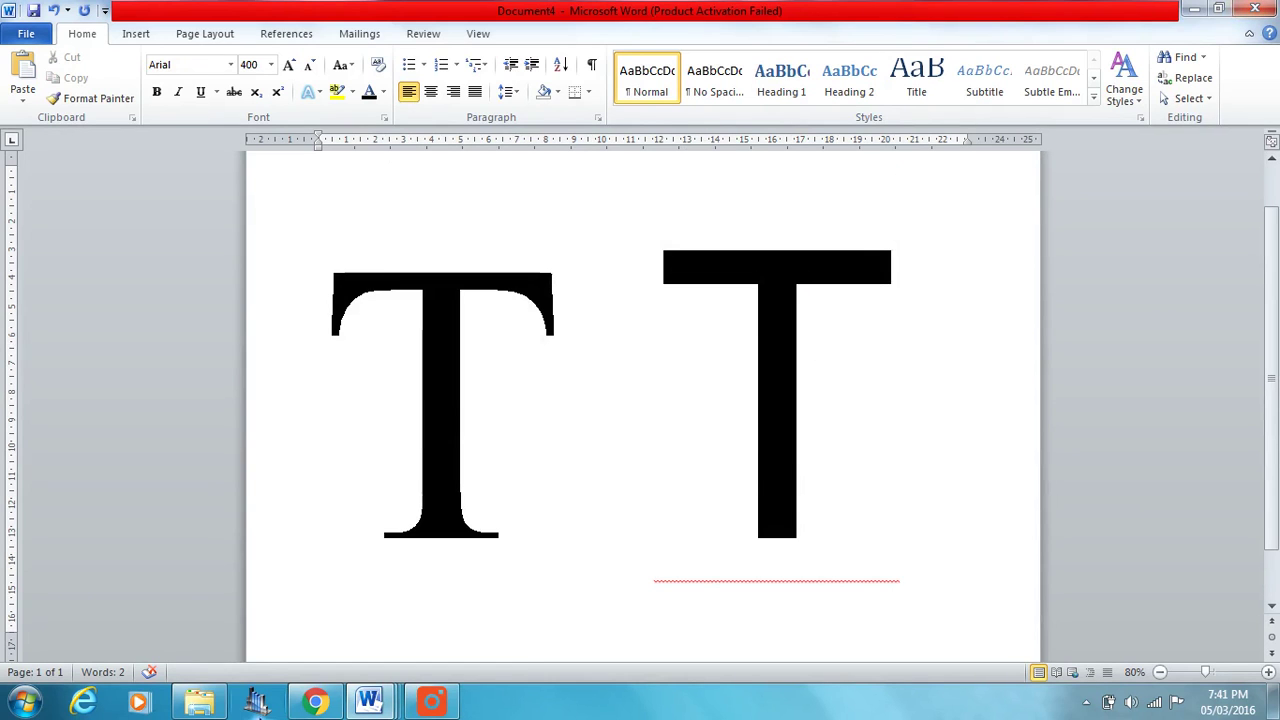
mouse_move(378, 706)
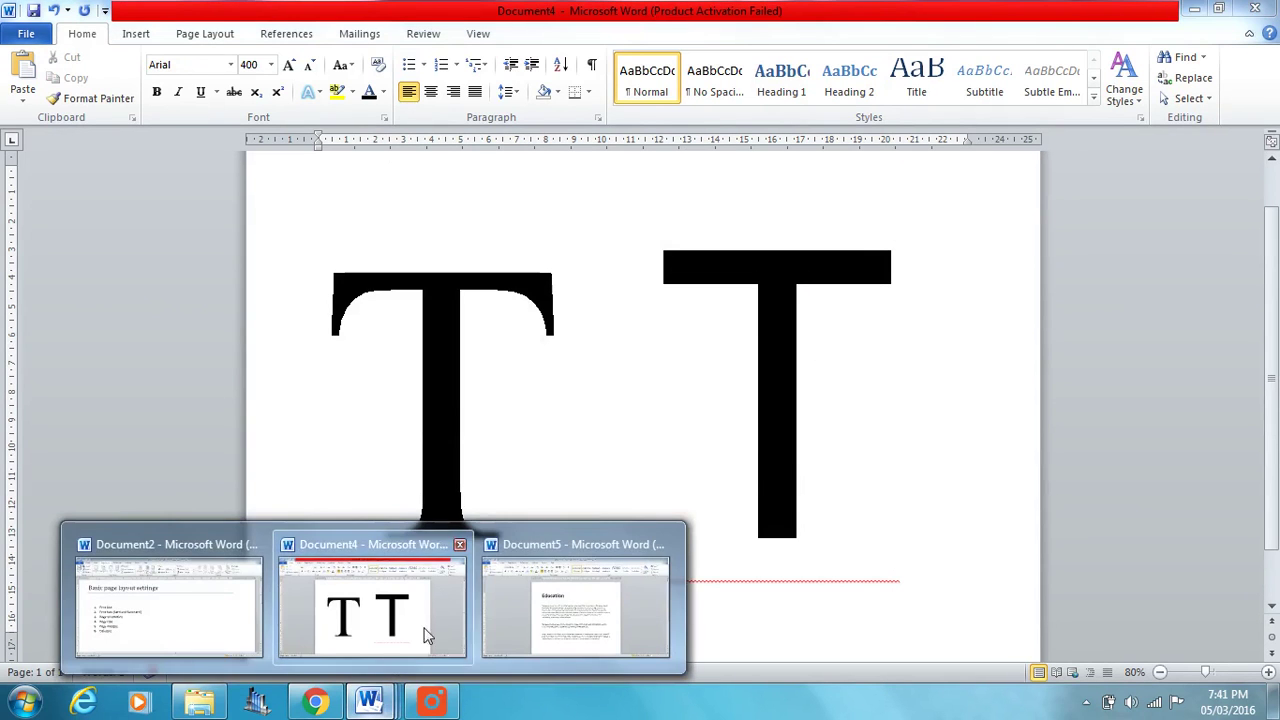
mouse_move(596, 614)
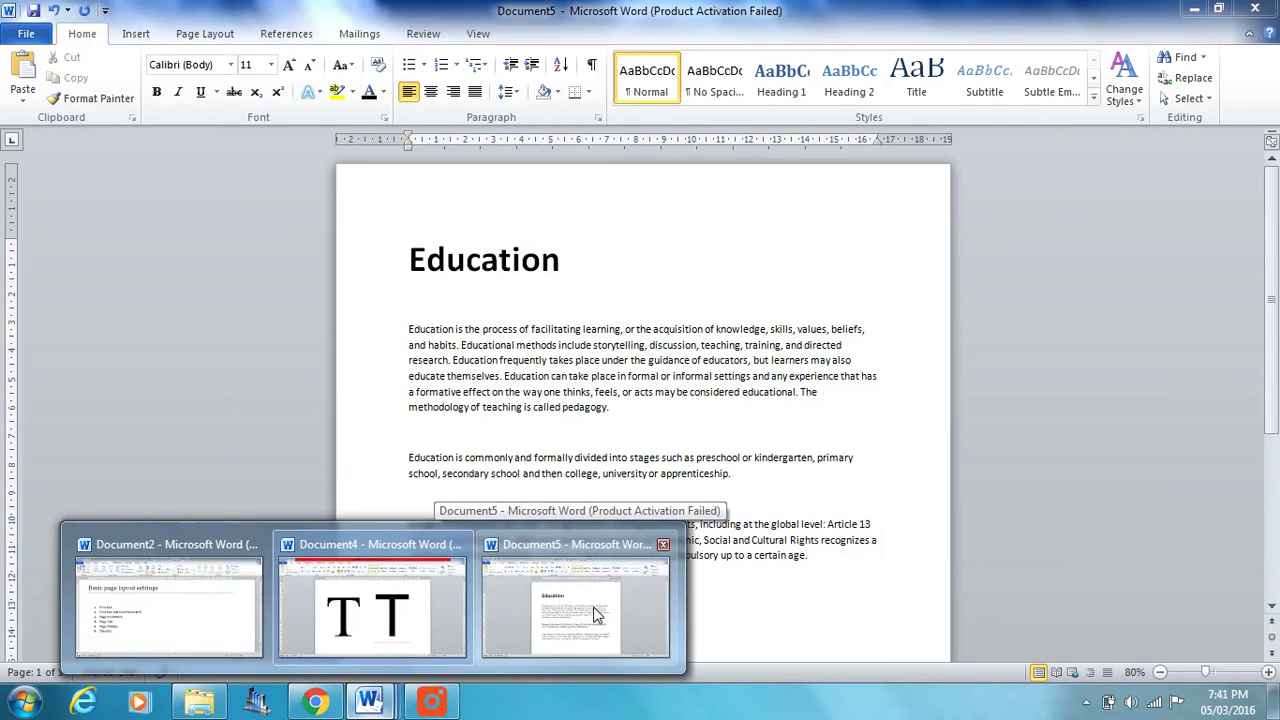
left_click(420, 612)
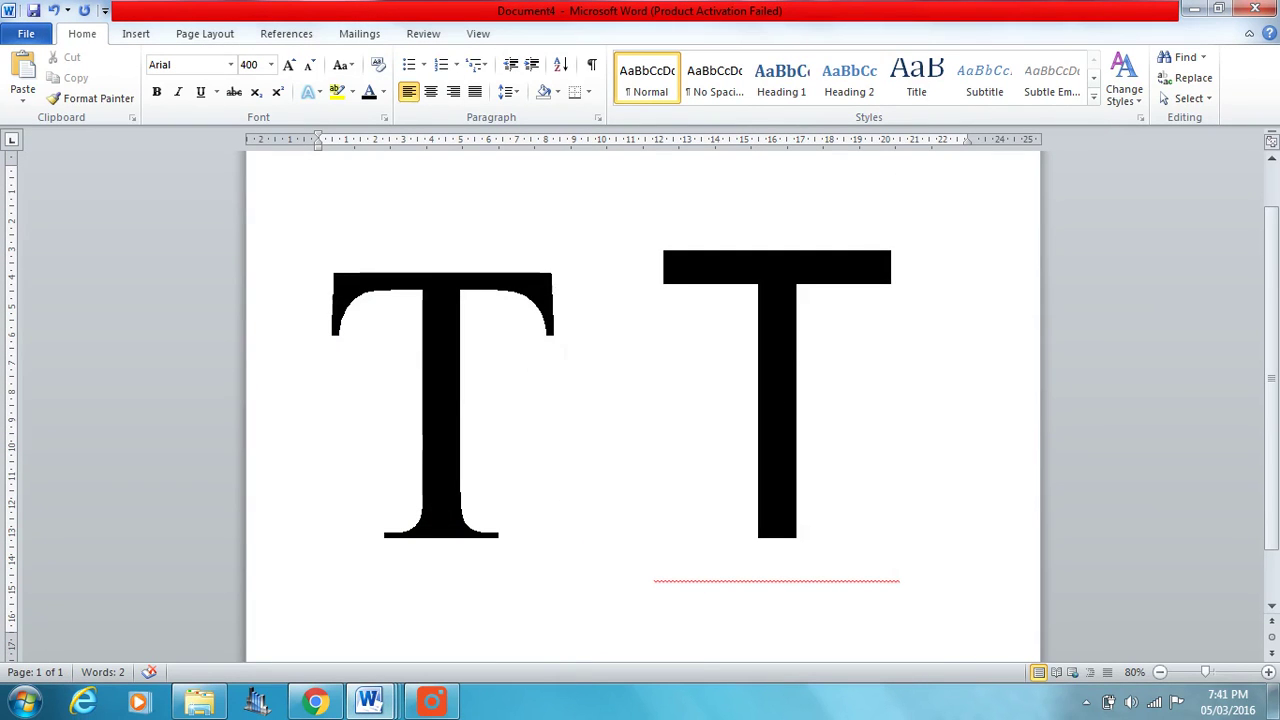
Step: Switch to the education document and set the font of all body paragraphs below the heading to Arial
mouse_move(372, 706)
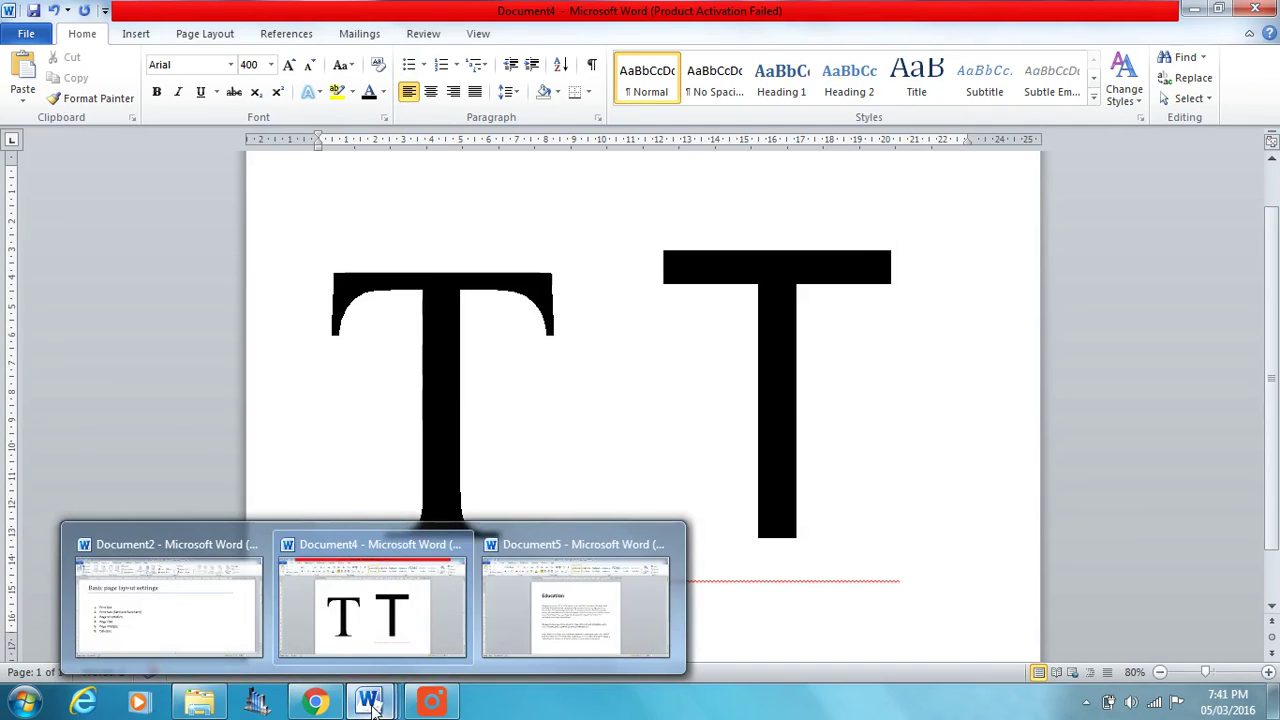
left_click(591, 600)
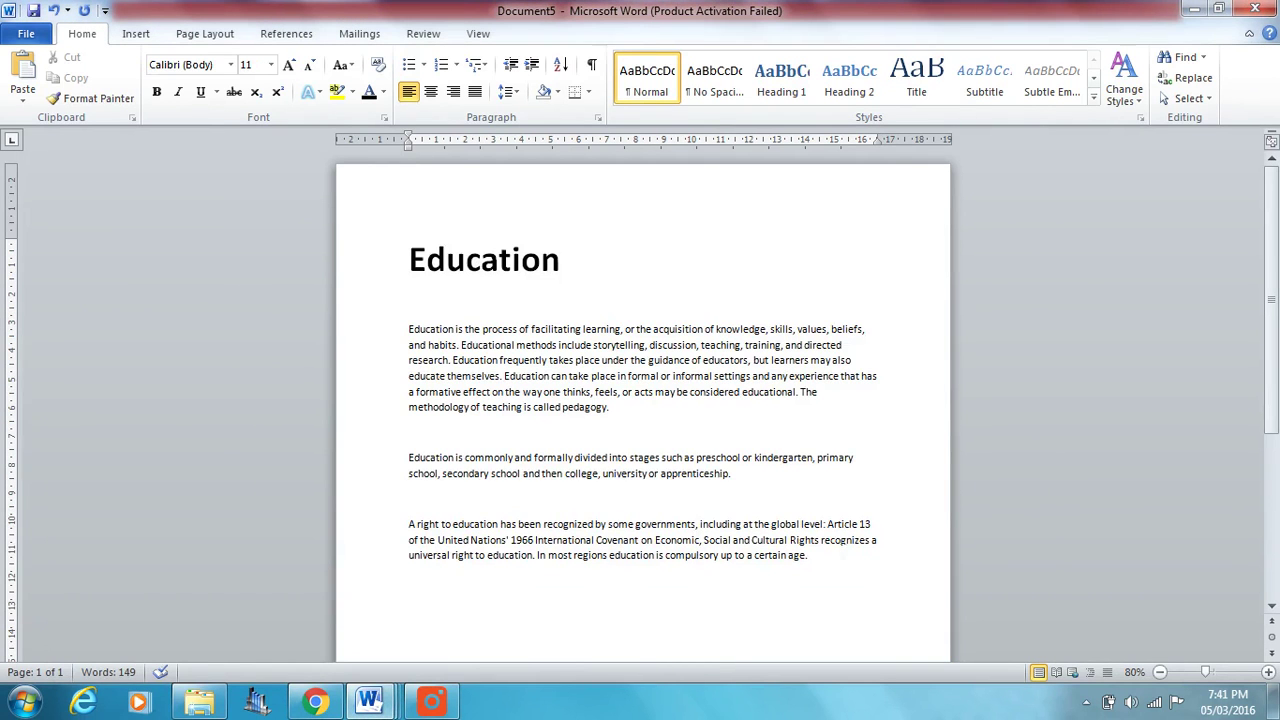
left_click_drag(812, 572, 405, 325)
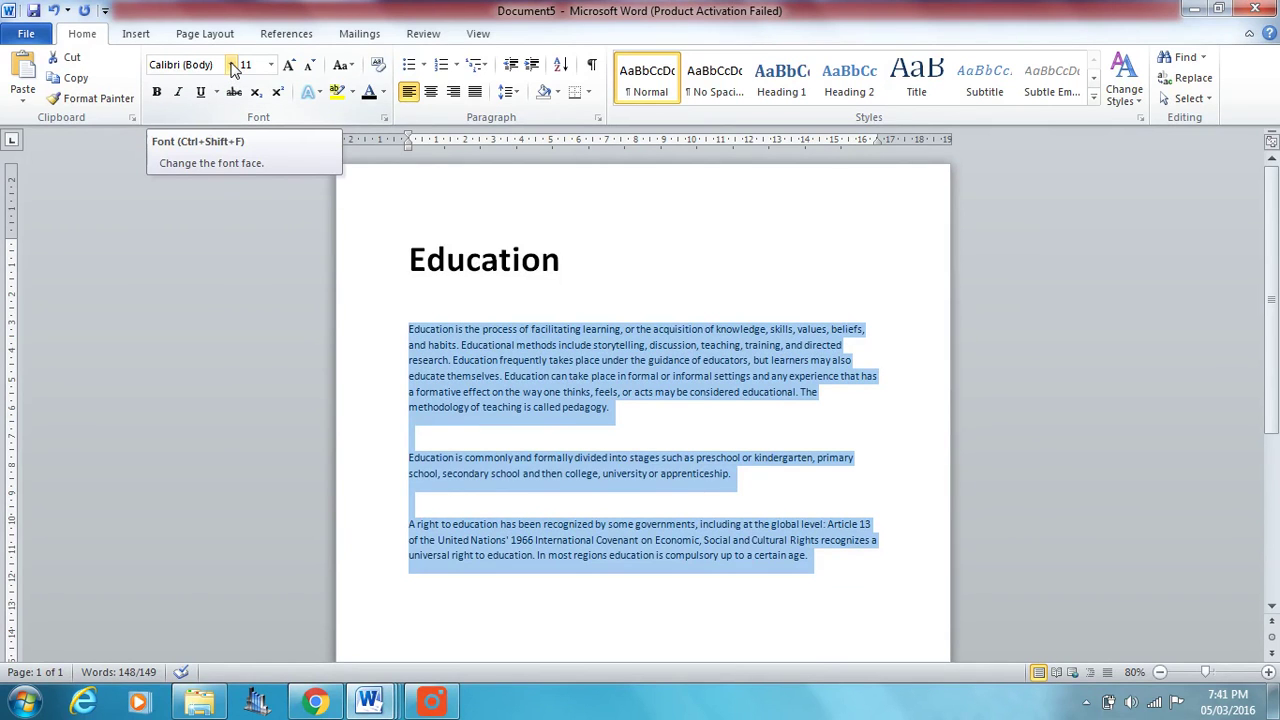
left_click(231, 65)
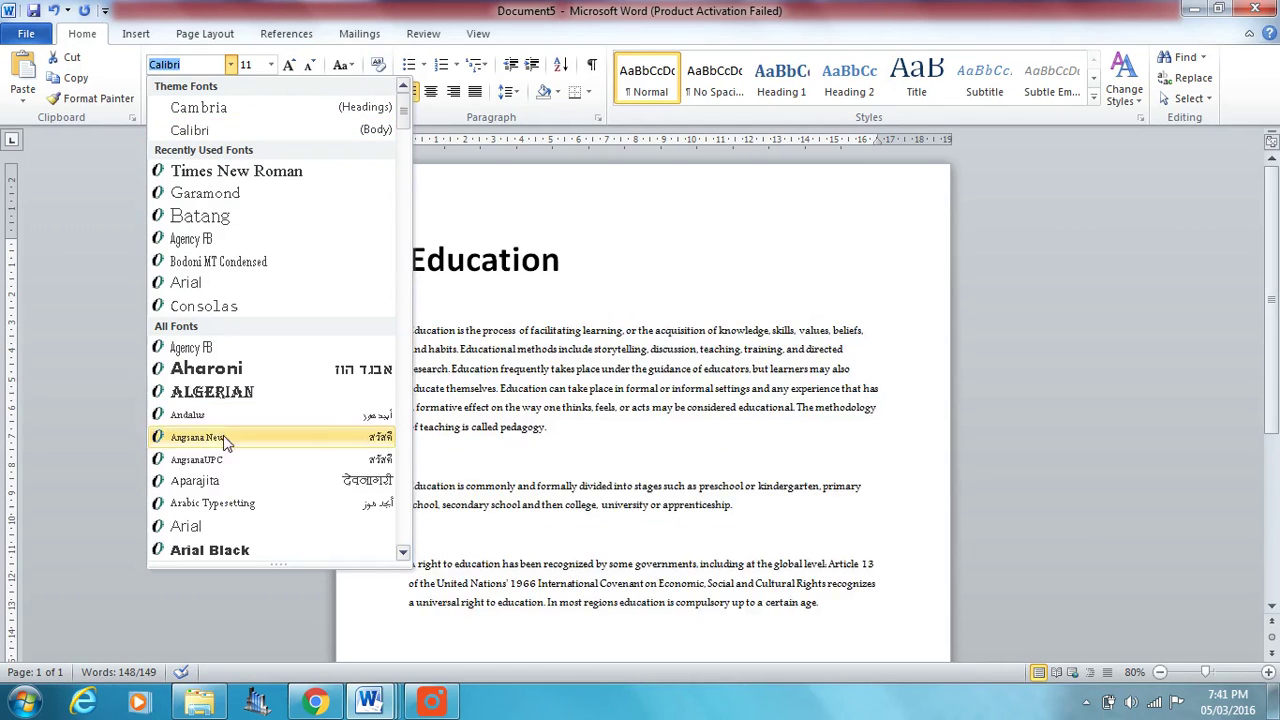
left_click(204, 532)
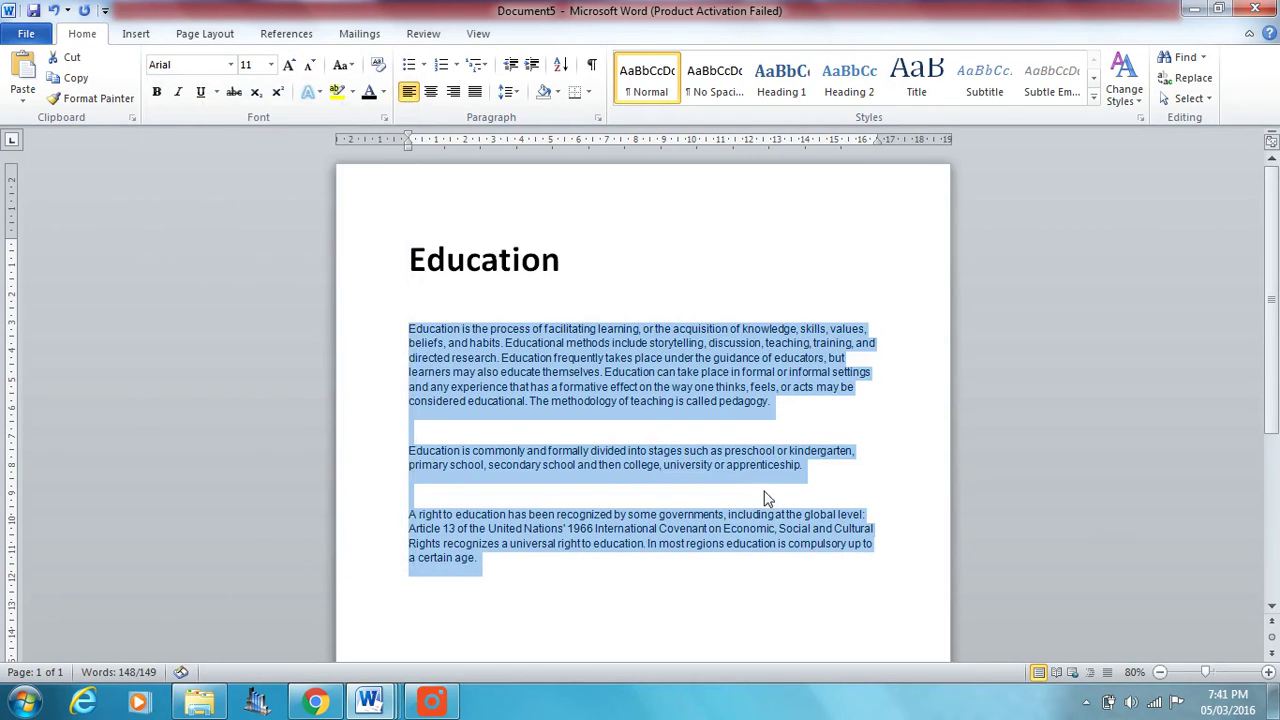
left_click(727, 507)
scroll(727, 507, "down", 1)
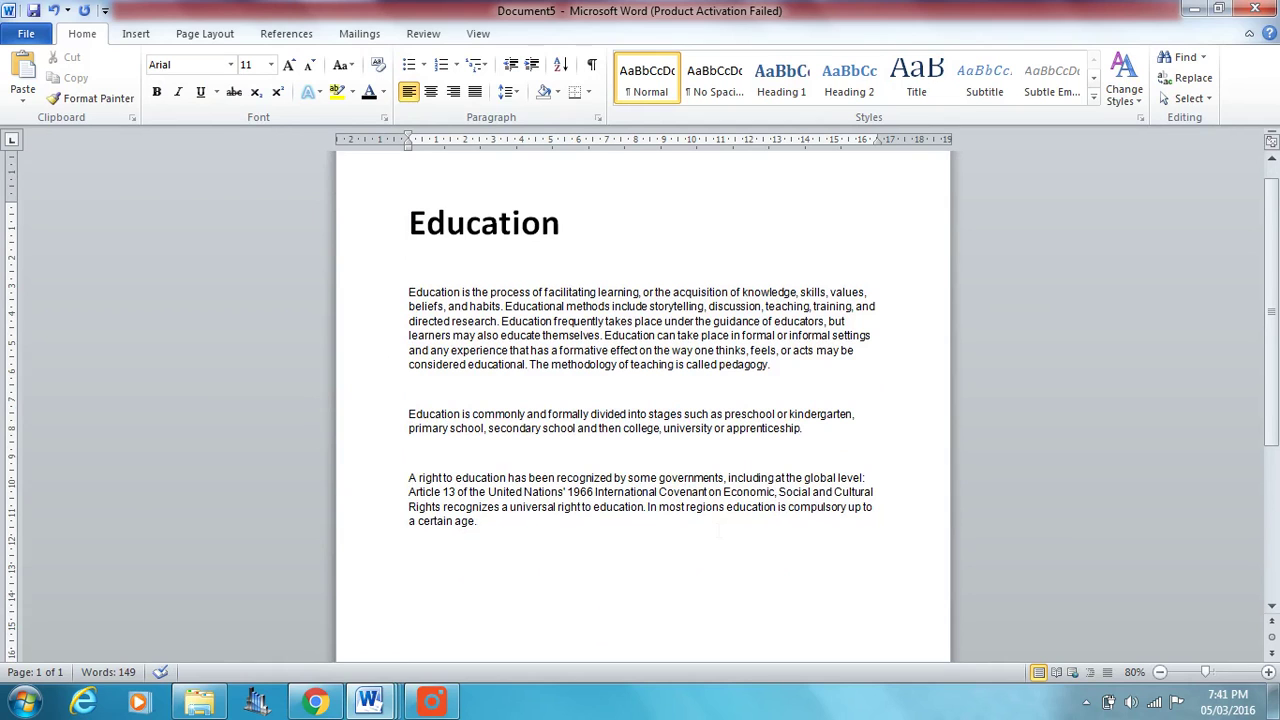
Step: Switch to the Basic page layout settings document and highlight the Page orientation list item
mouse_move(372, 690)
left_click(209, 630)
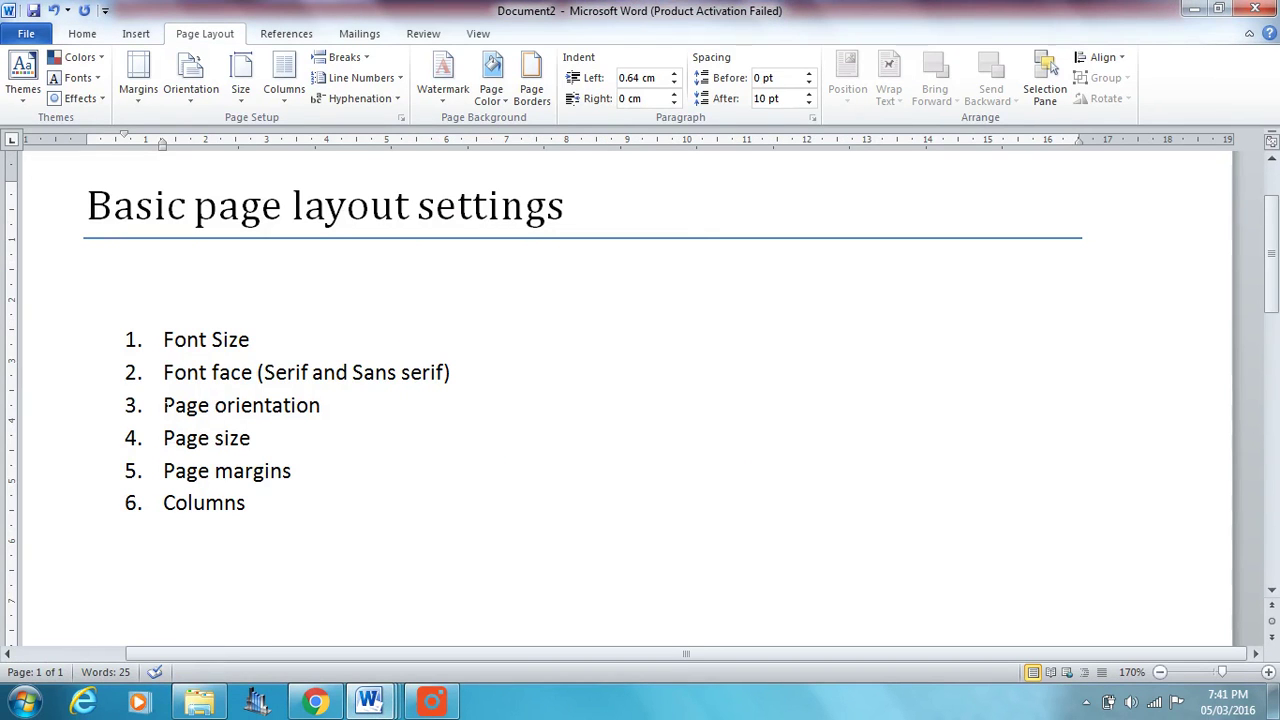
left_click_drag(163, 405, 334, 405)
Step: Switch back to the education document and set its page orientation to Landscape
mouse_move(370, 702)
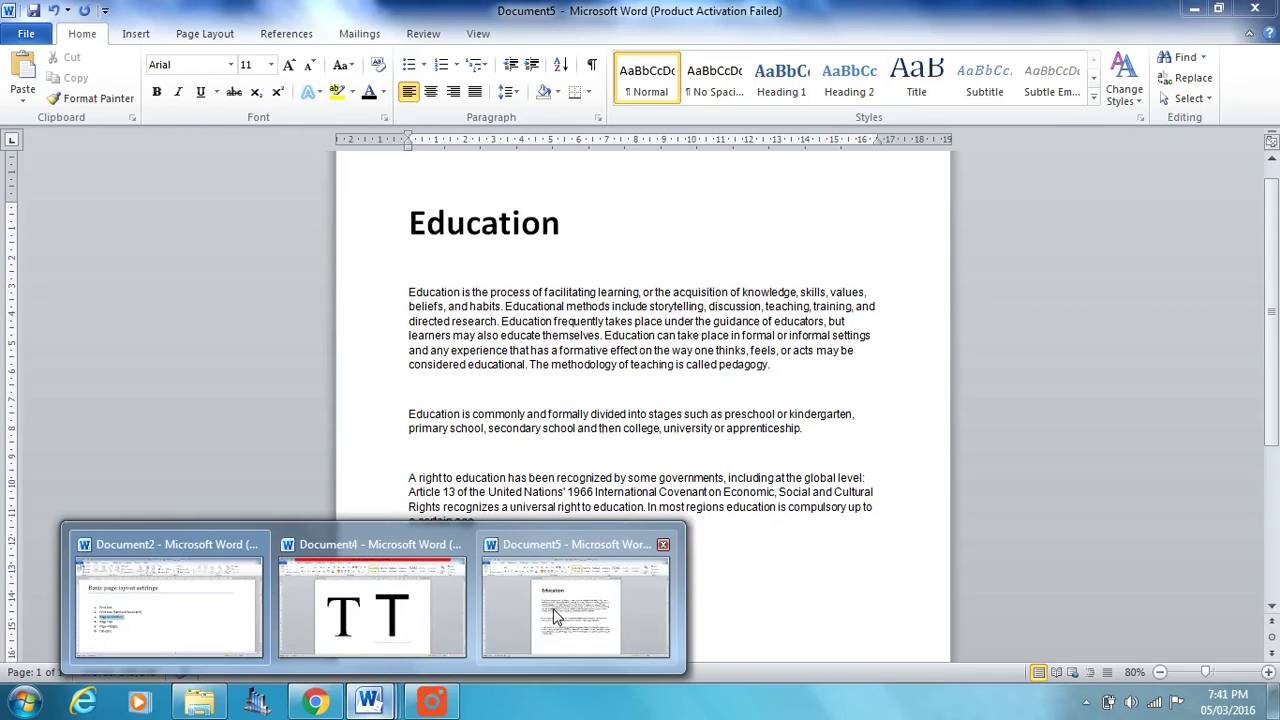
left_click(556, 617)
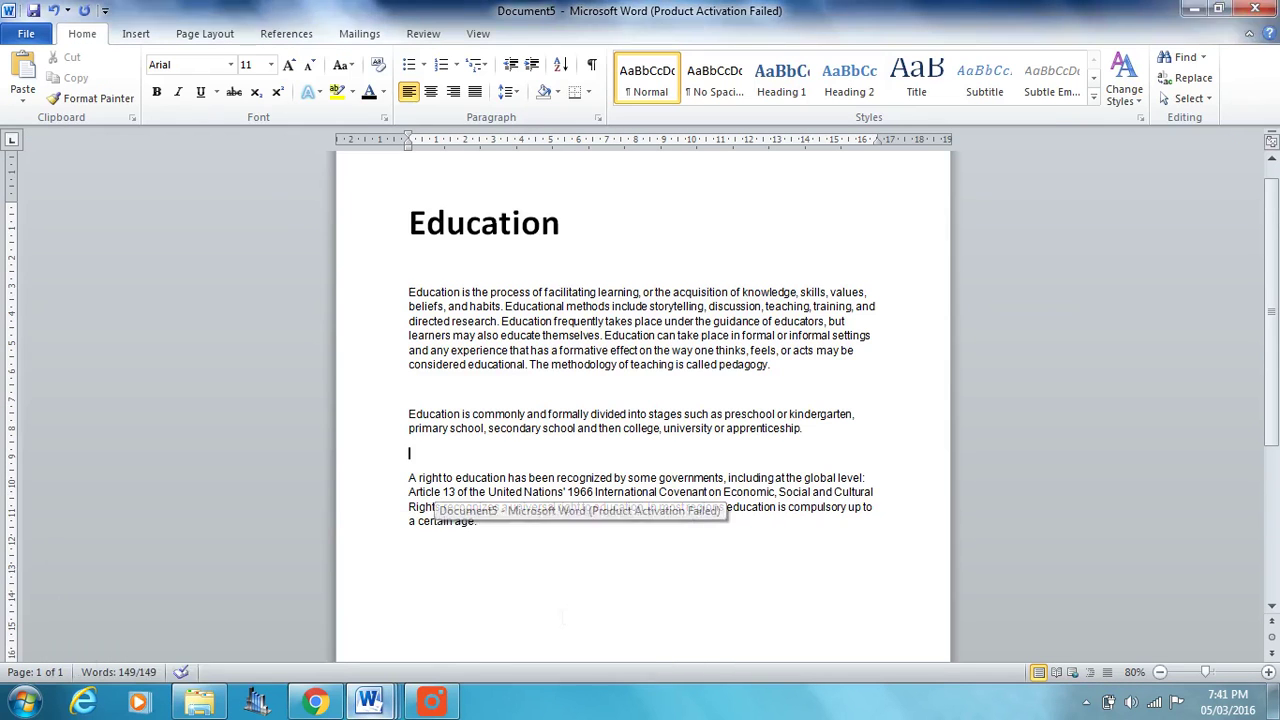
left_click(205, 34)
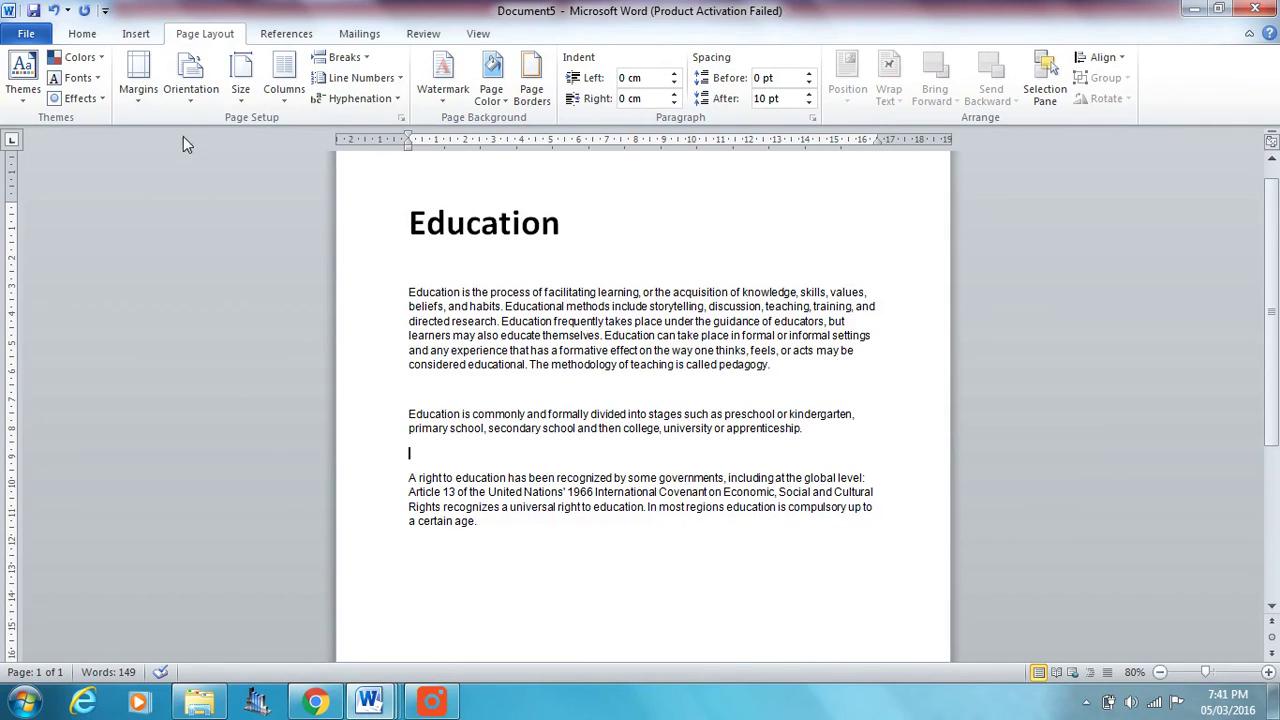
left_click(190, 89)
left_click(212, 175)
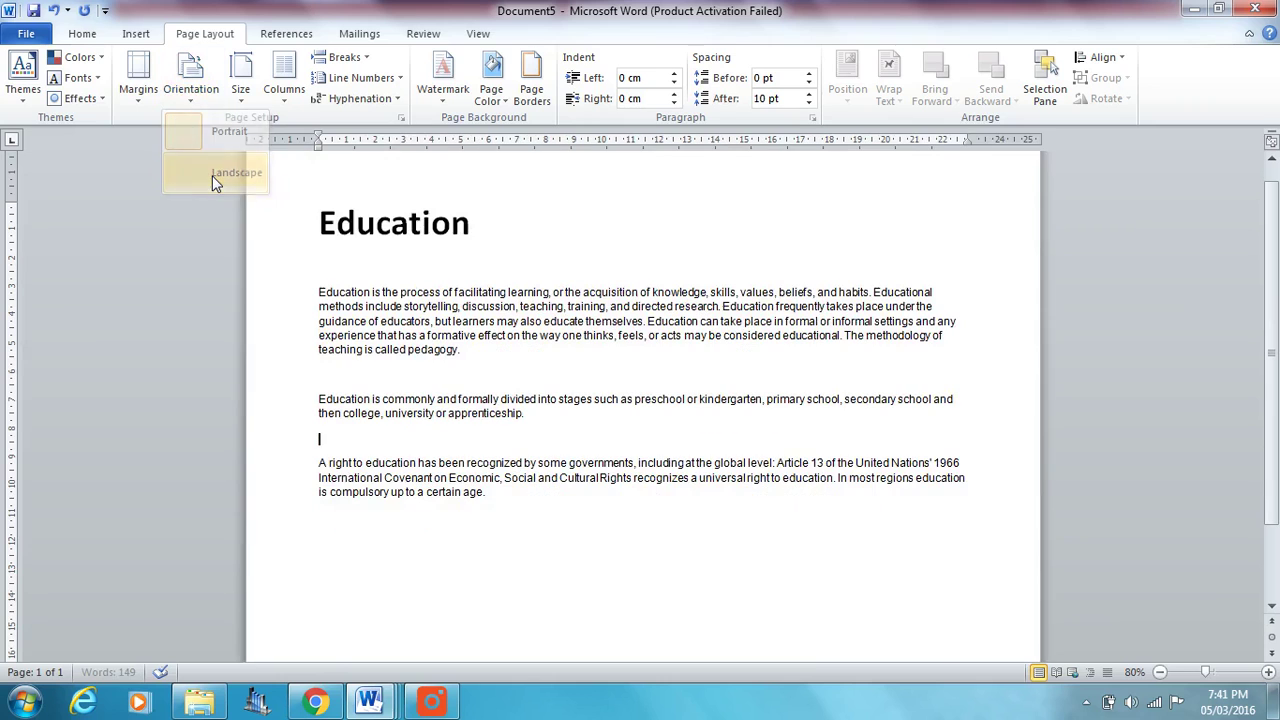
left_click(1160, 672)
left_click(1160, 672)
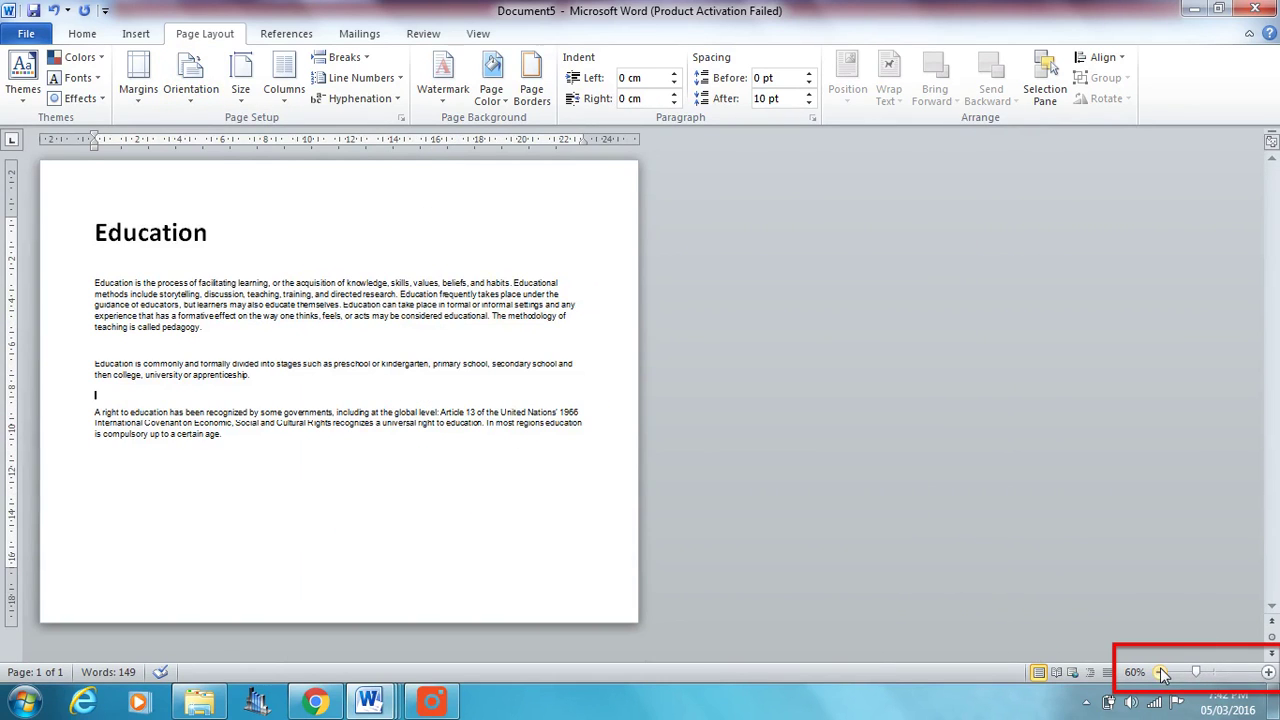
Step: Set the education document's page orientation back to Portrait and review the available orientation options
left_click(190, 108)
left_click(212, 148)
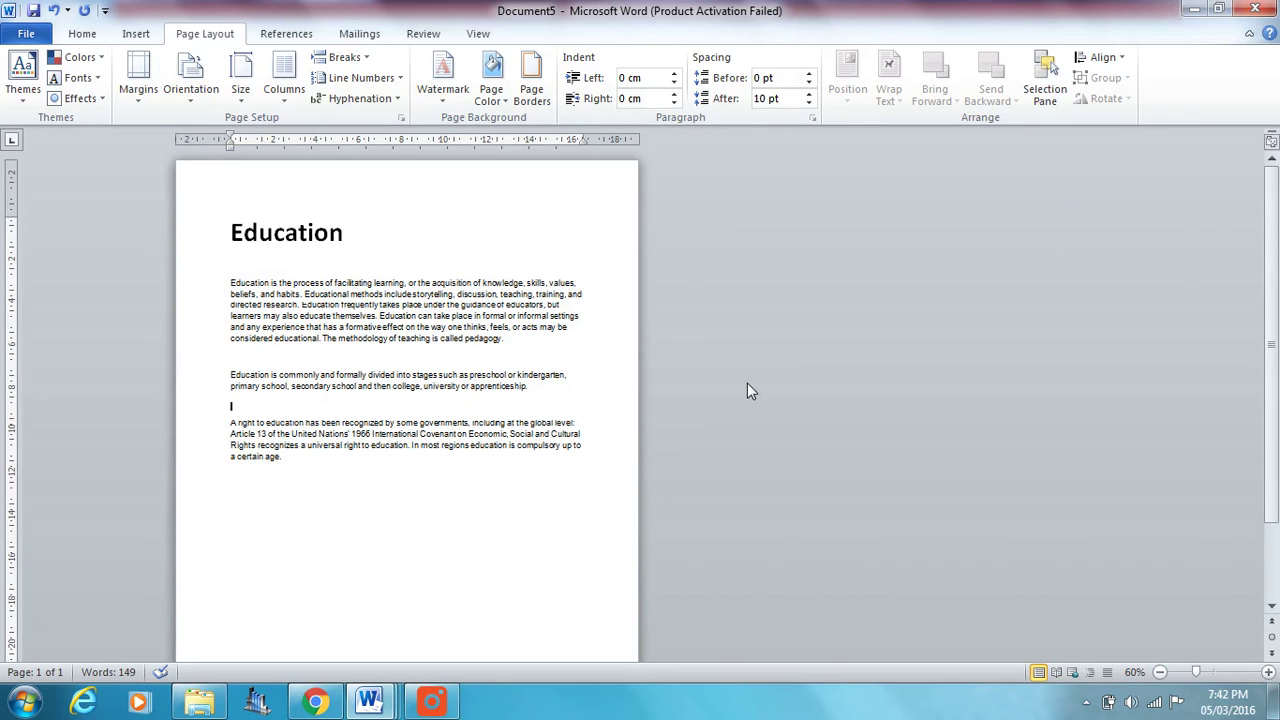
left_click(1268, 672)
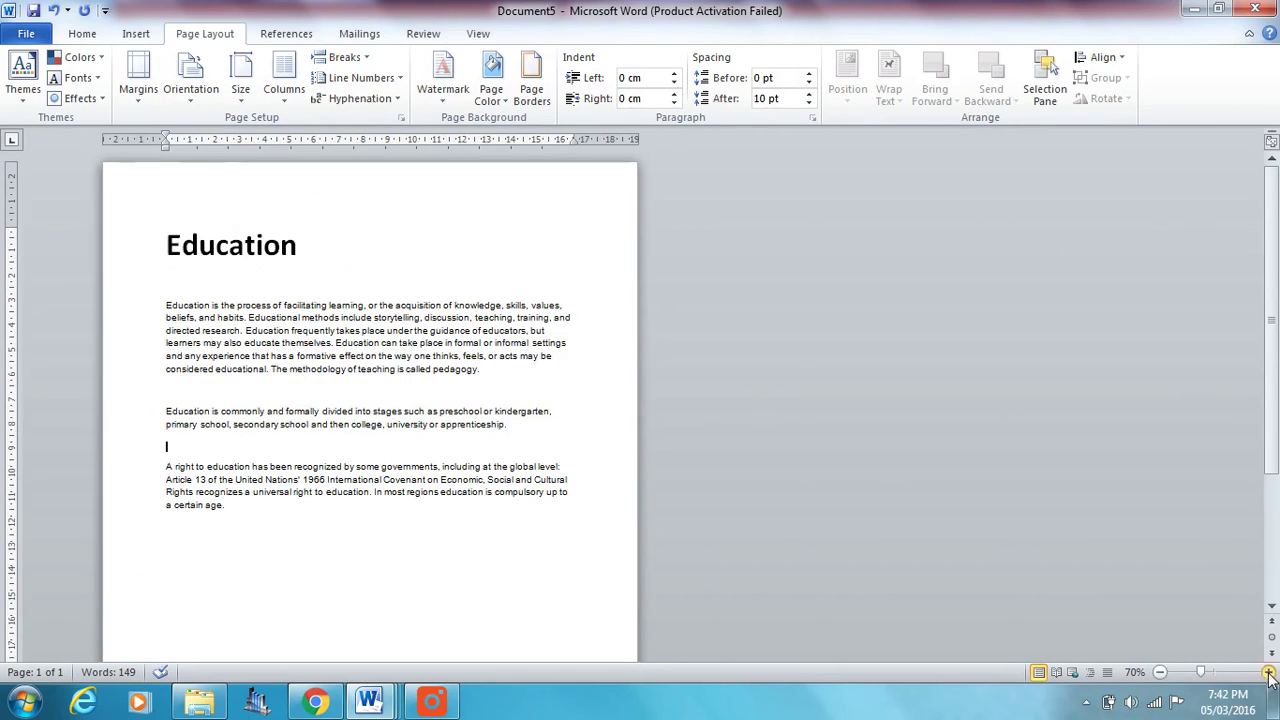
left_click(189, 95)
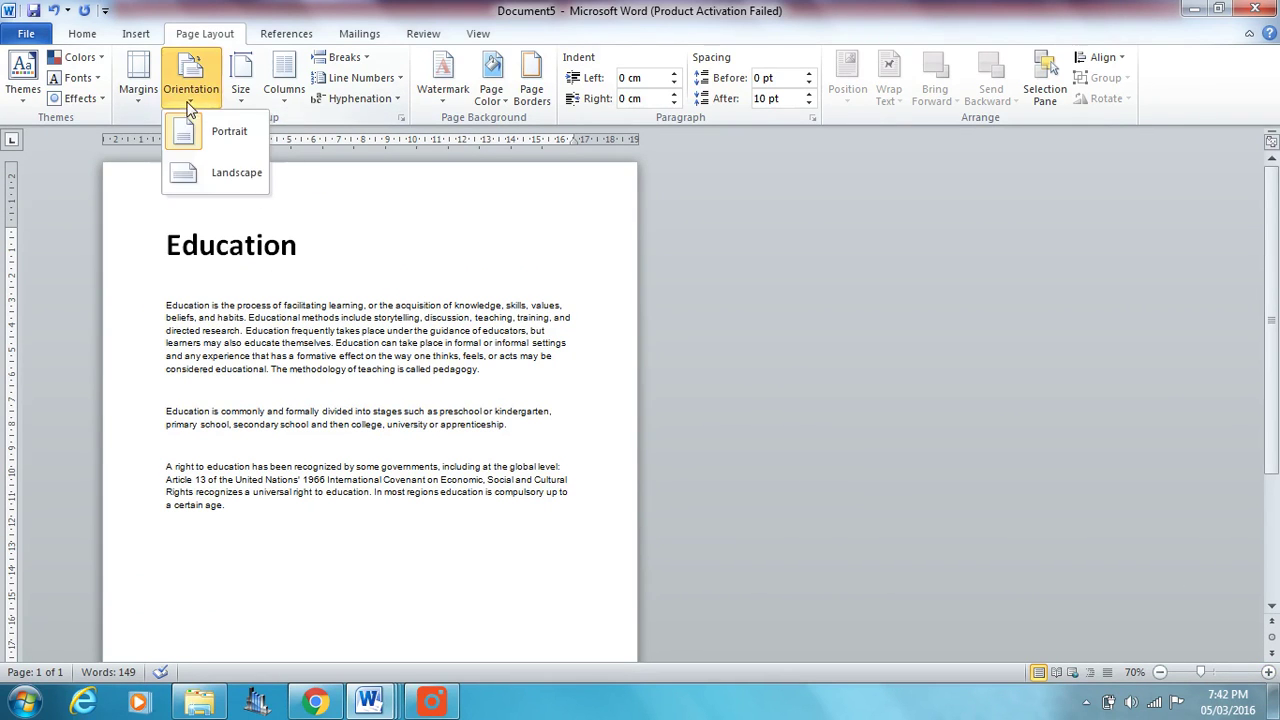
left_click(591, 282)
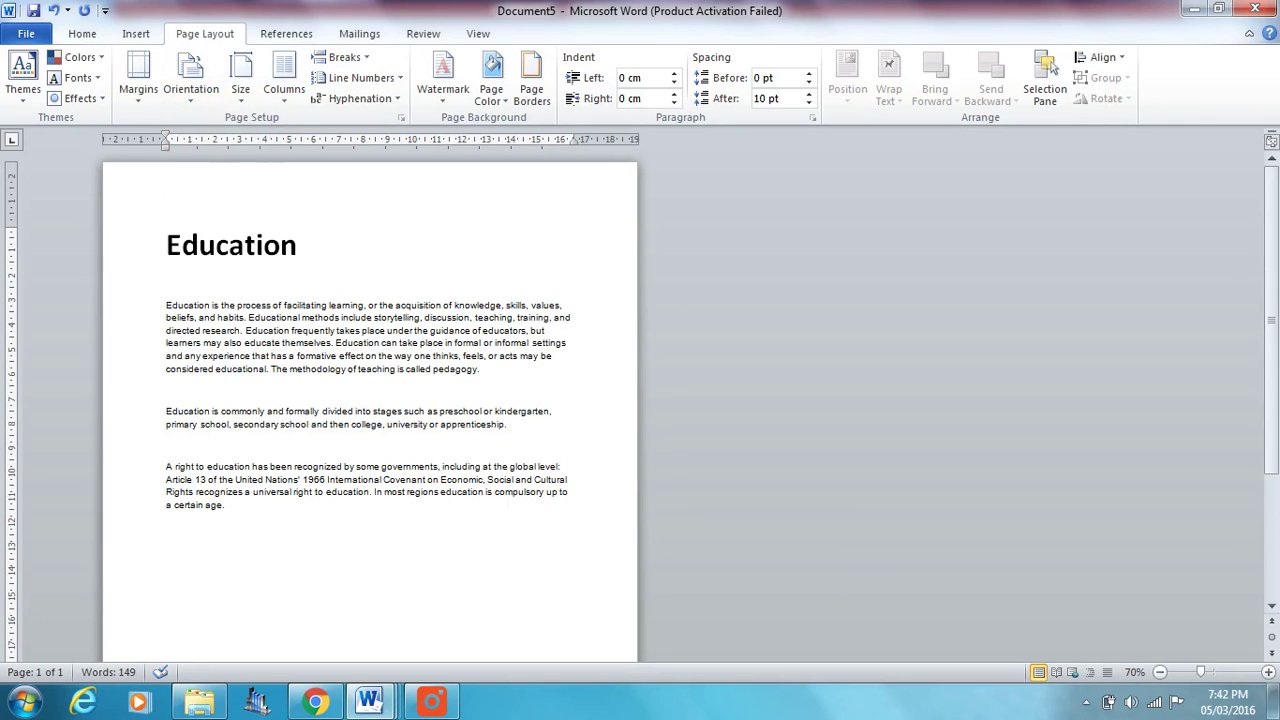
Step: Switch to the Basic page layout settings document and place the cursor at the Page size list item
mouse_move(366, 703)
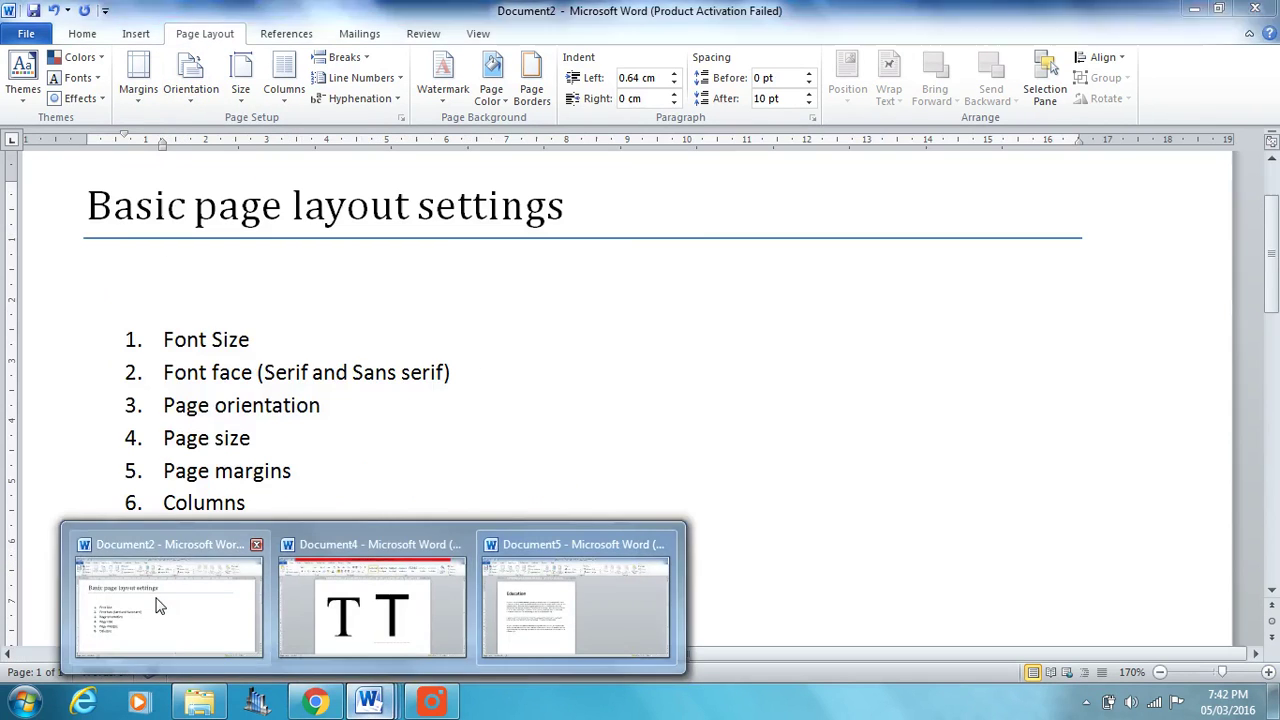
left_click(157, 604)
left_click(262, 438)
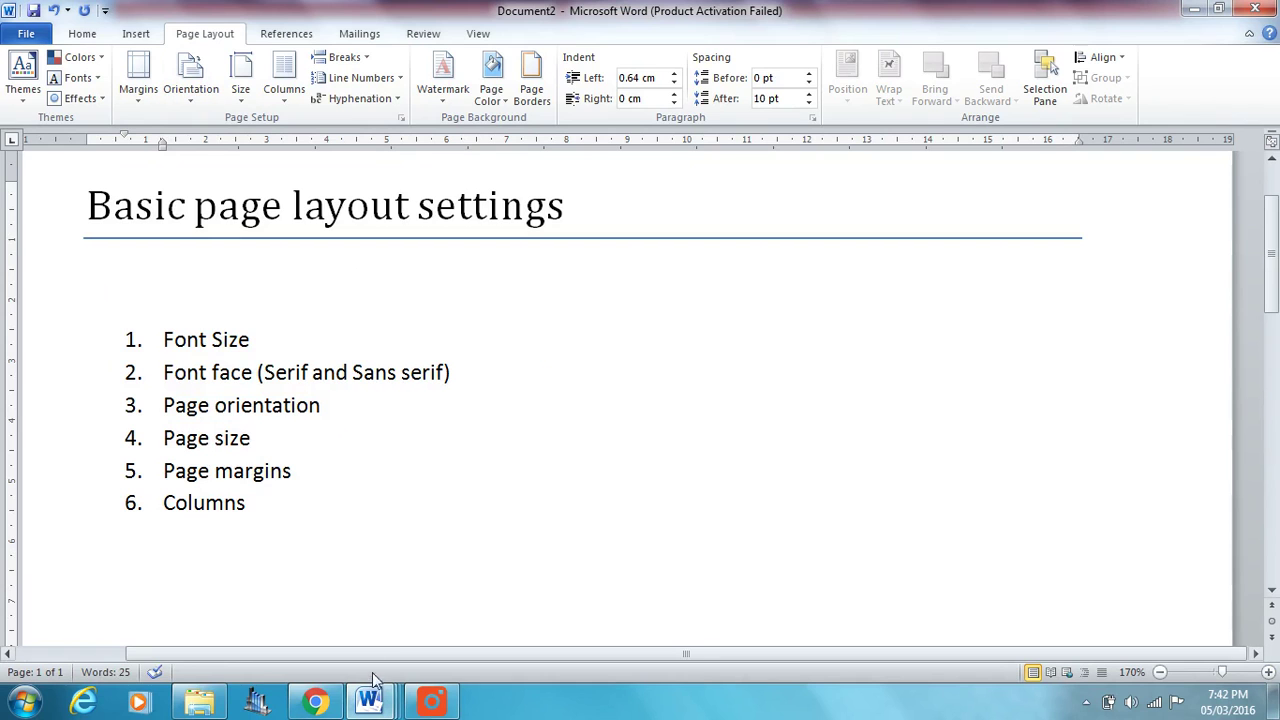
Step: Return to the education document and examine the preset and custom paper sizes, closing the Page Setup dialog without changes
mouse_move(372, 705)
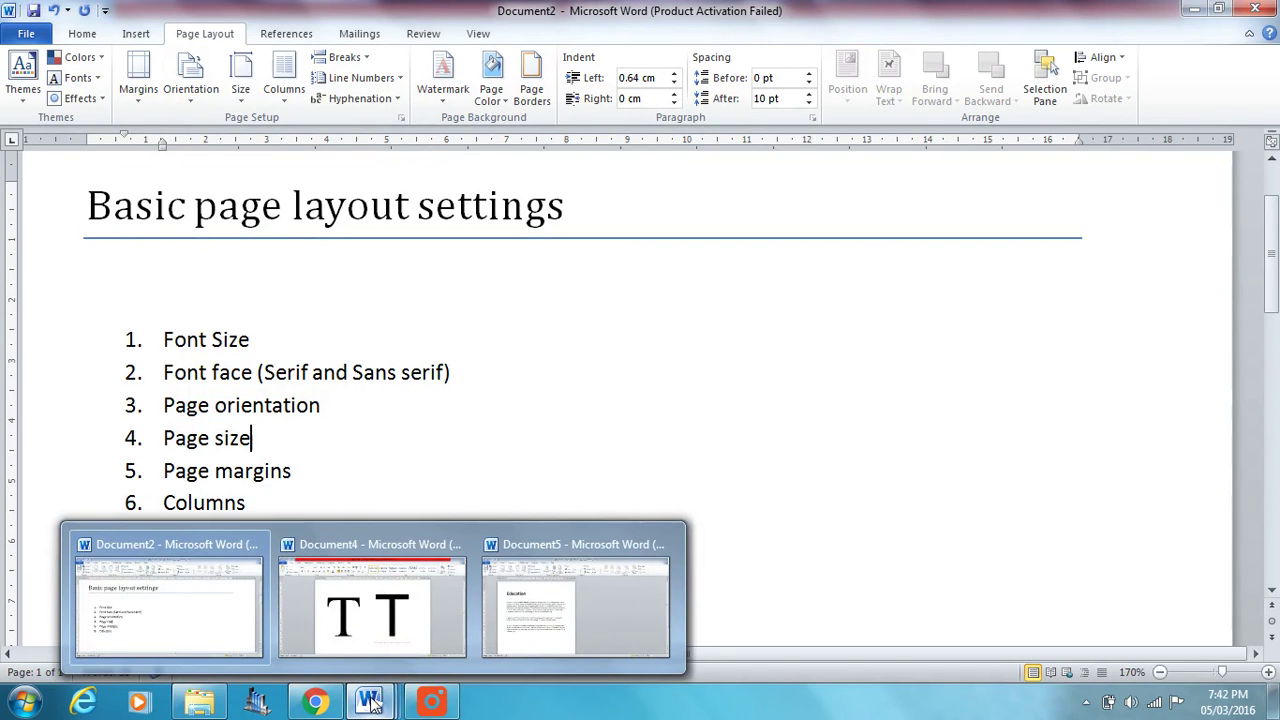
left_click(574, 586)
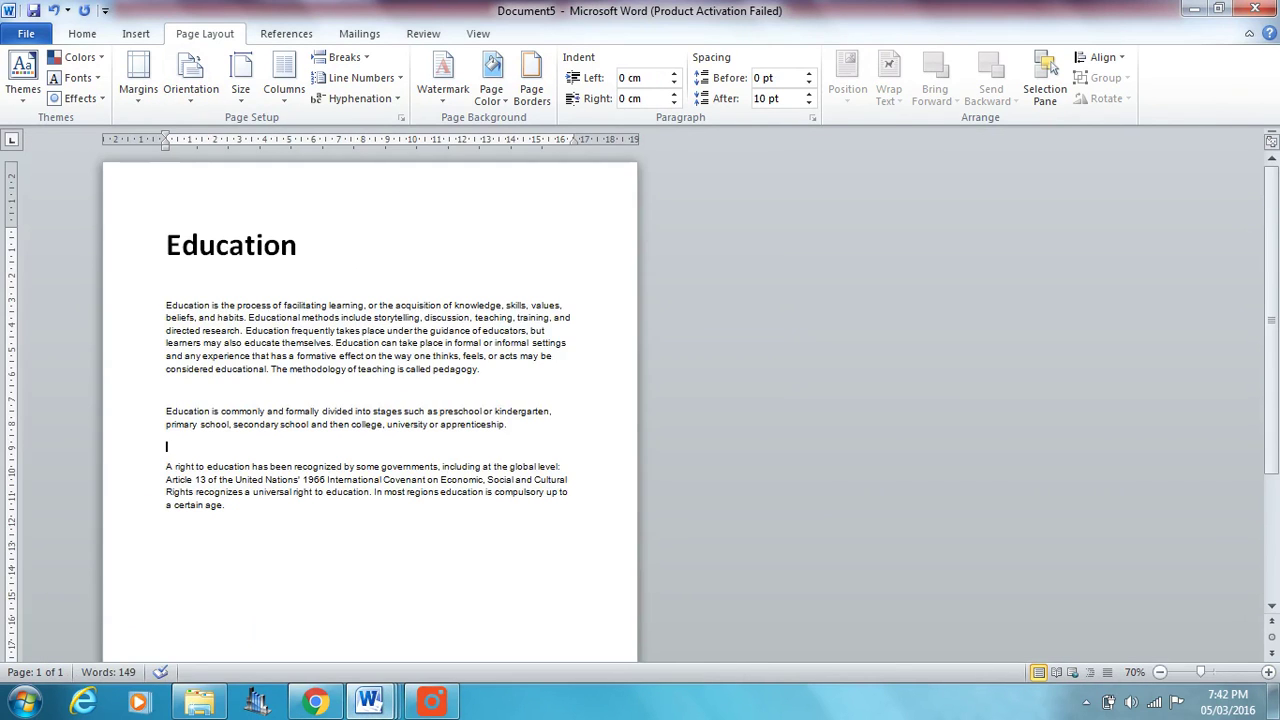
left_click(241, 95)
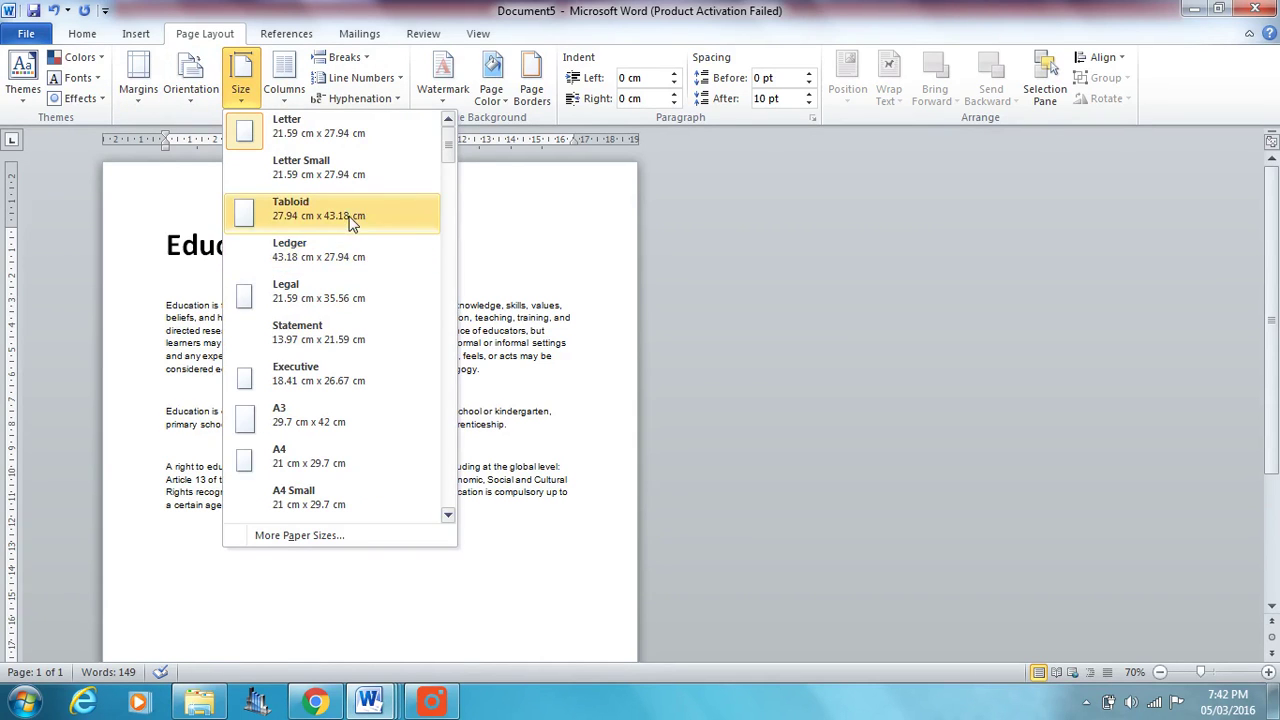
left_click(292, 537)
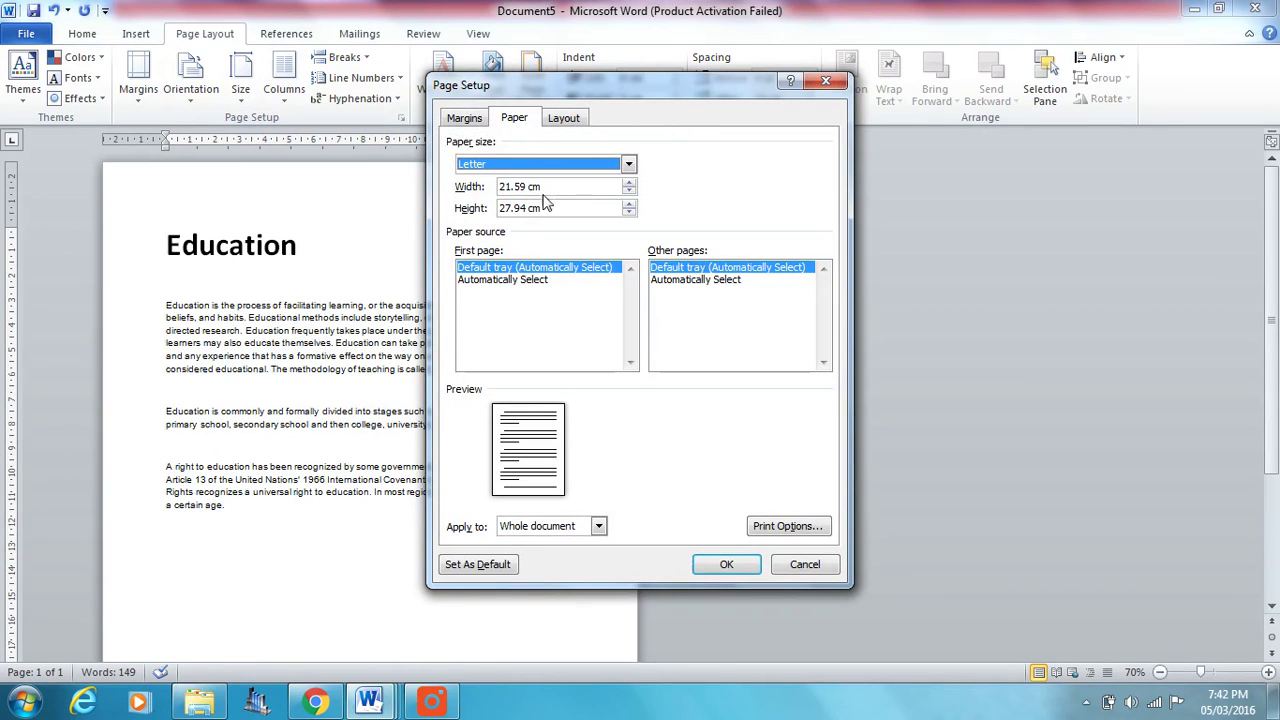
left_click(826, 81)
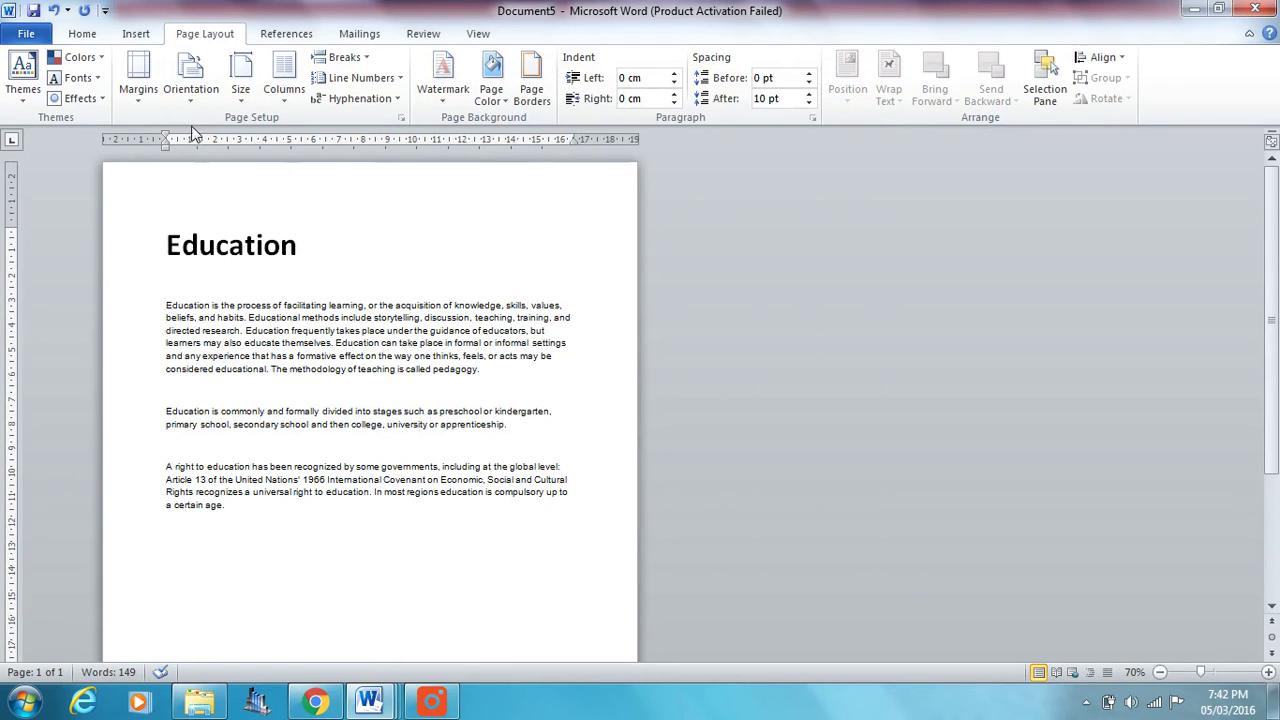
Step: Set the education document's paper size to A5 (14.8 cm x 21 cm)
left_click(235, 93)
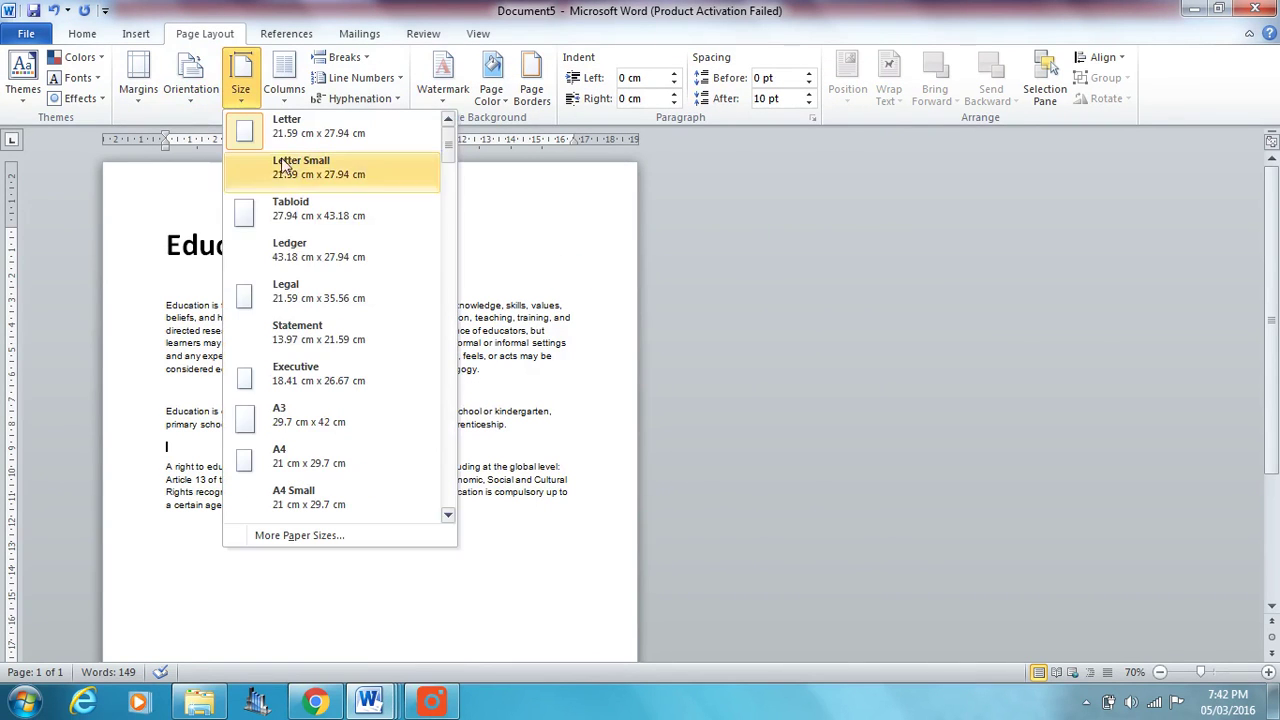
scroll(331, 258, "down", 2)
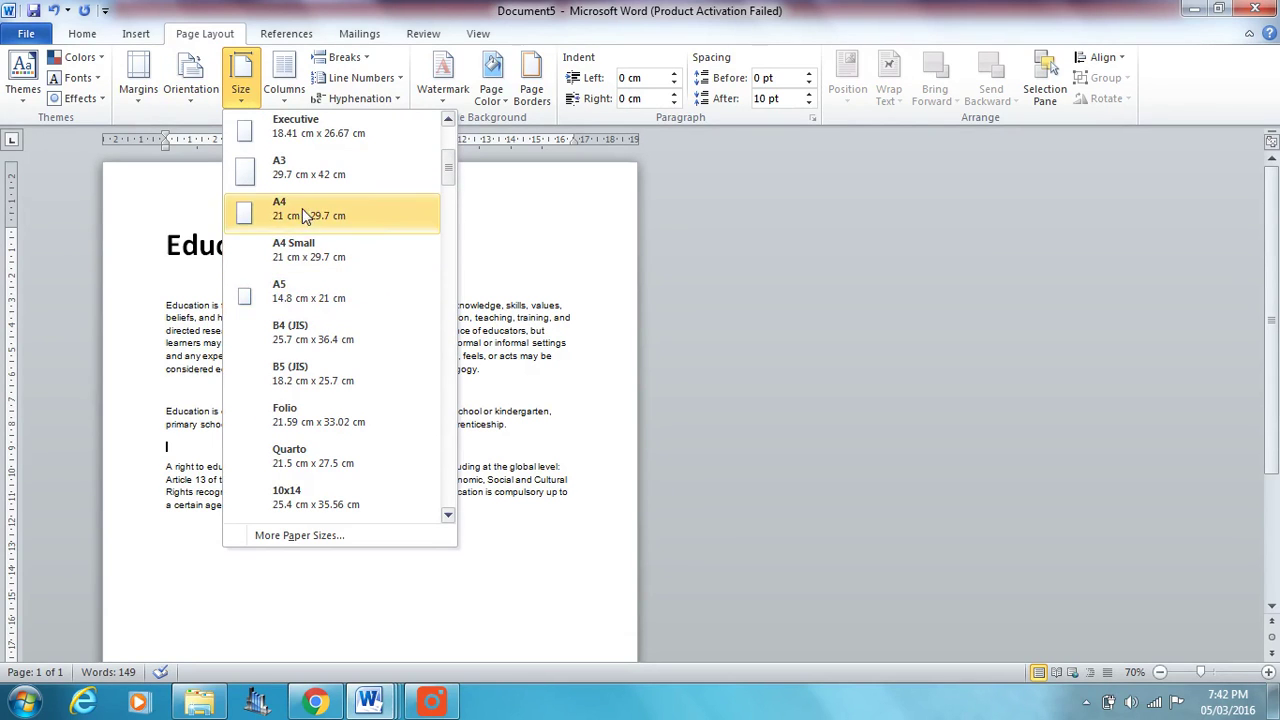
left_click(309, 298)
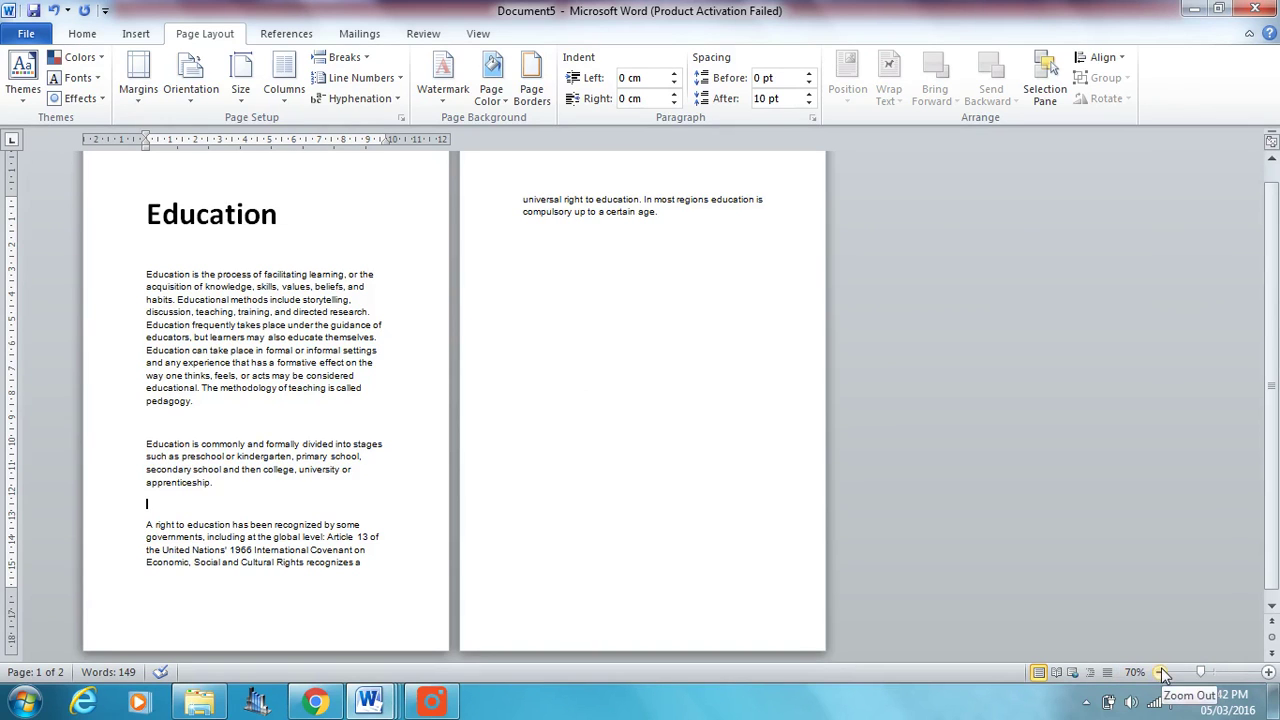
left_click(1266, 672)
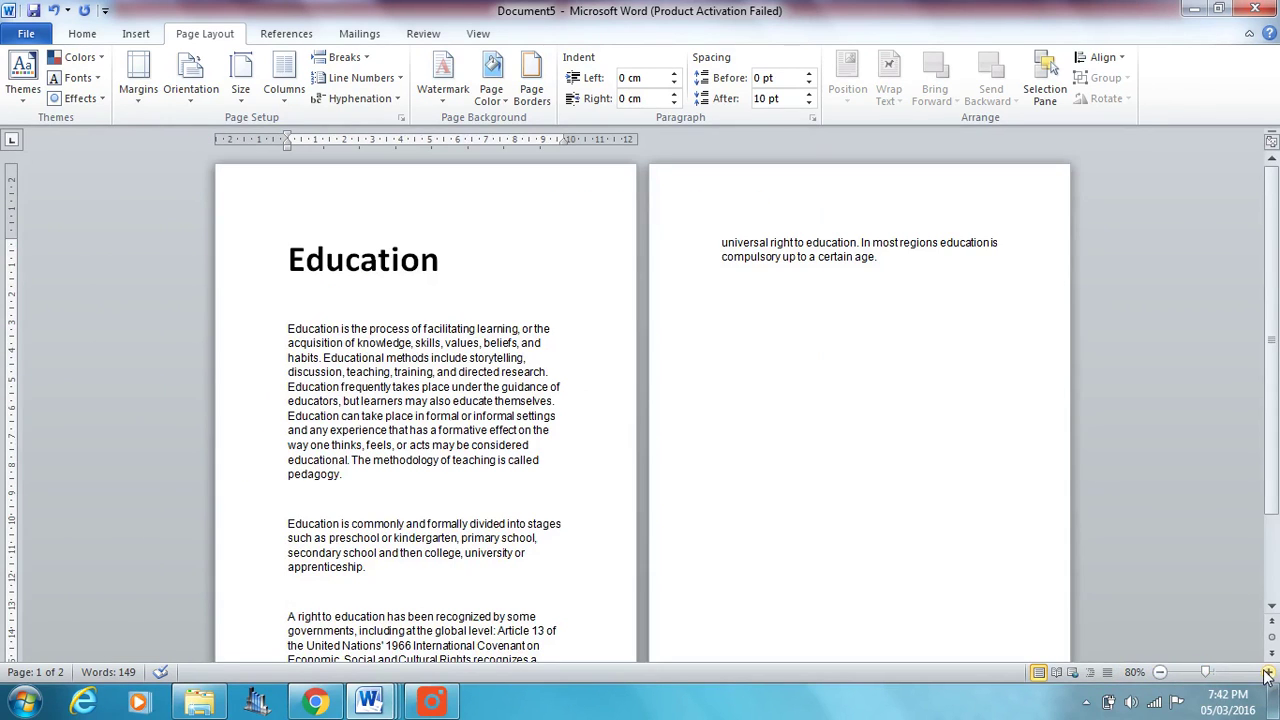
Step: Switch to the Basic page layout settings document and point out the Page margins list item
mouse_move(370, 690)
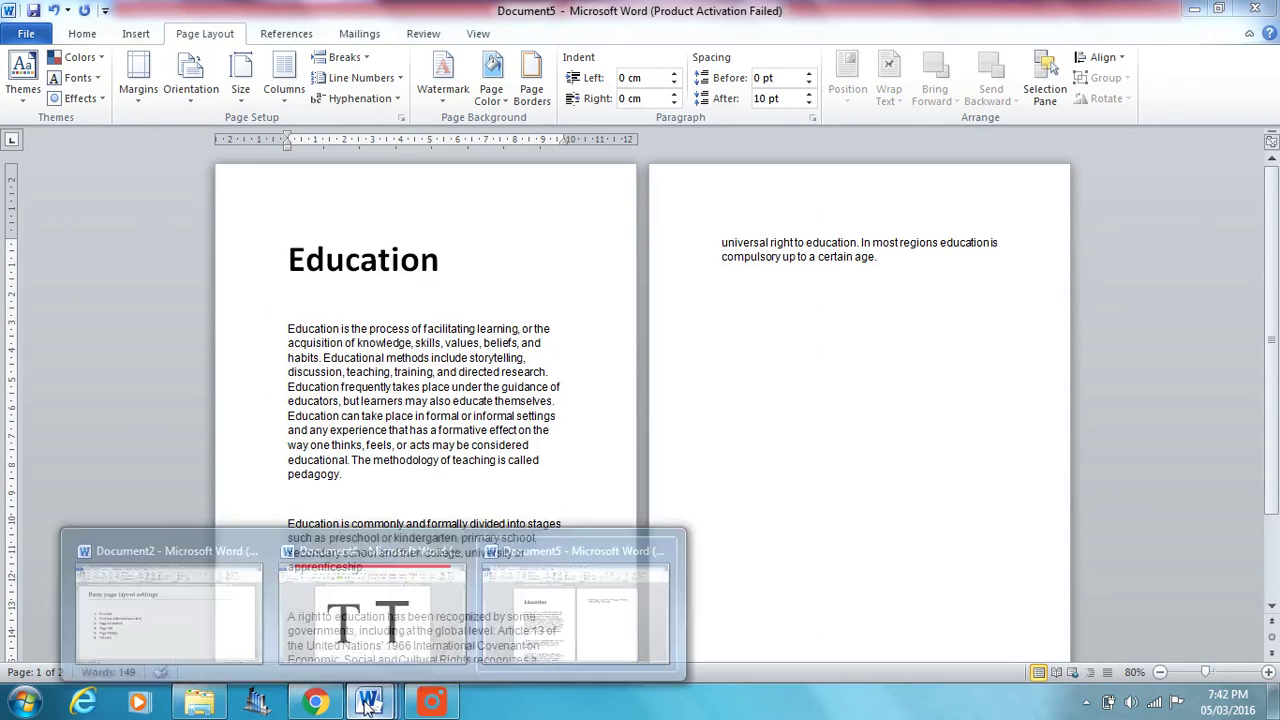
left_click(337, 637)
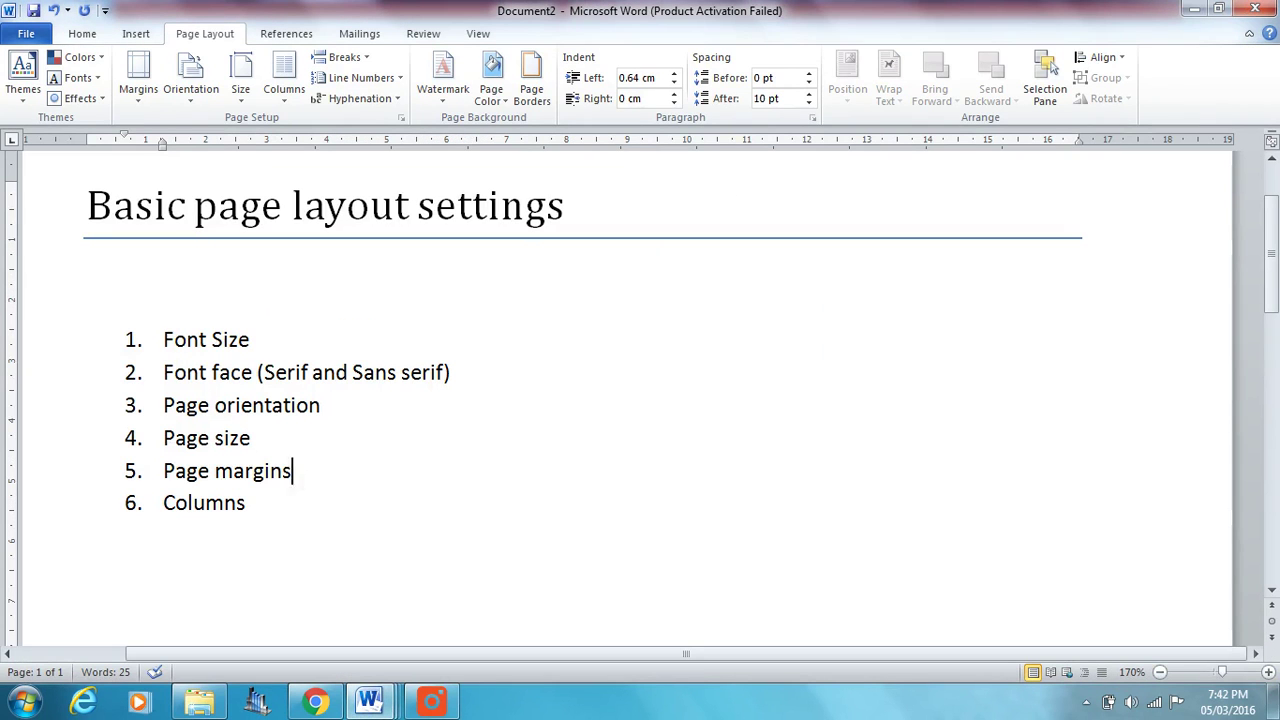
key("shift+Home")
key("Down")
mouse_move(370, 690)
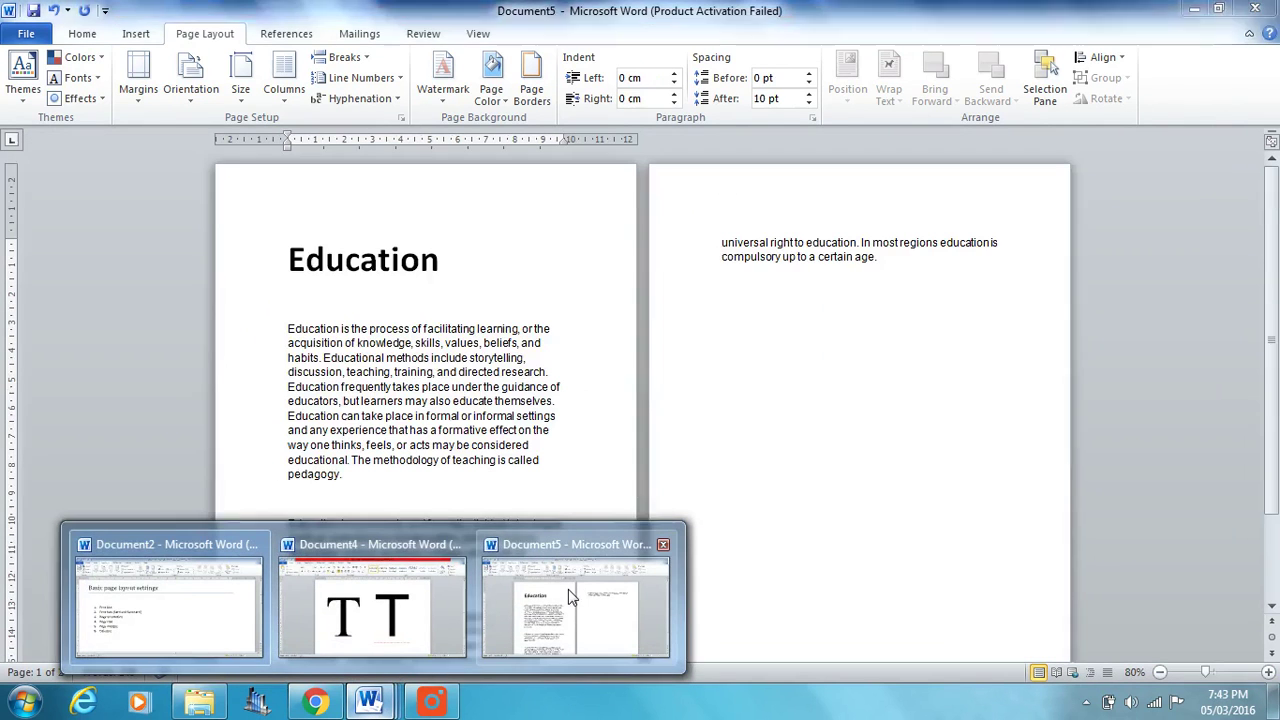
Step: Return to the education document and examine its margin presets and custom margin settings, cancelling without changes
left_click(568, 597)
scroll(640, 410, "down", 2)
scroll(640, 410, "up", 1)
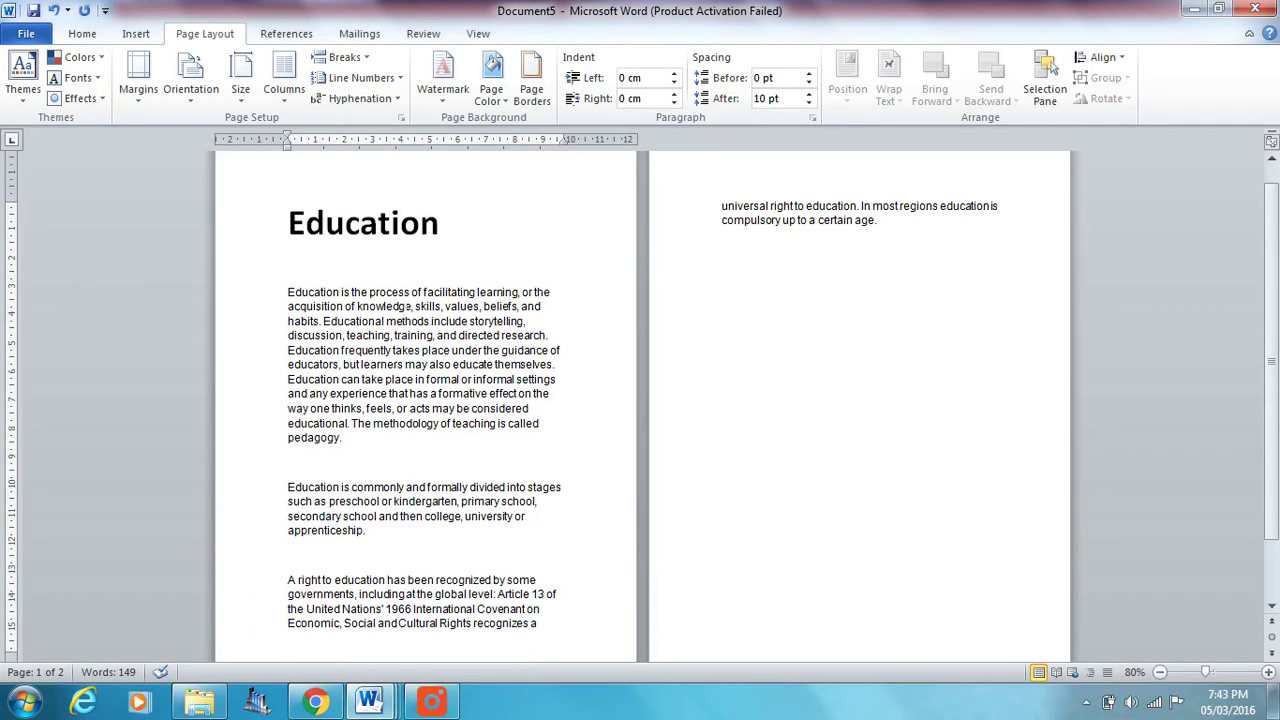
scroll(640, 410, "up", 1)
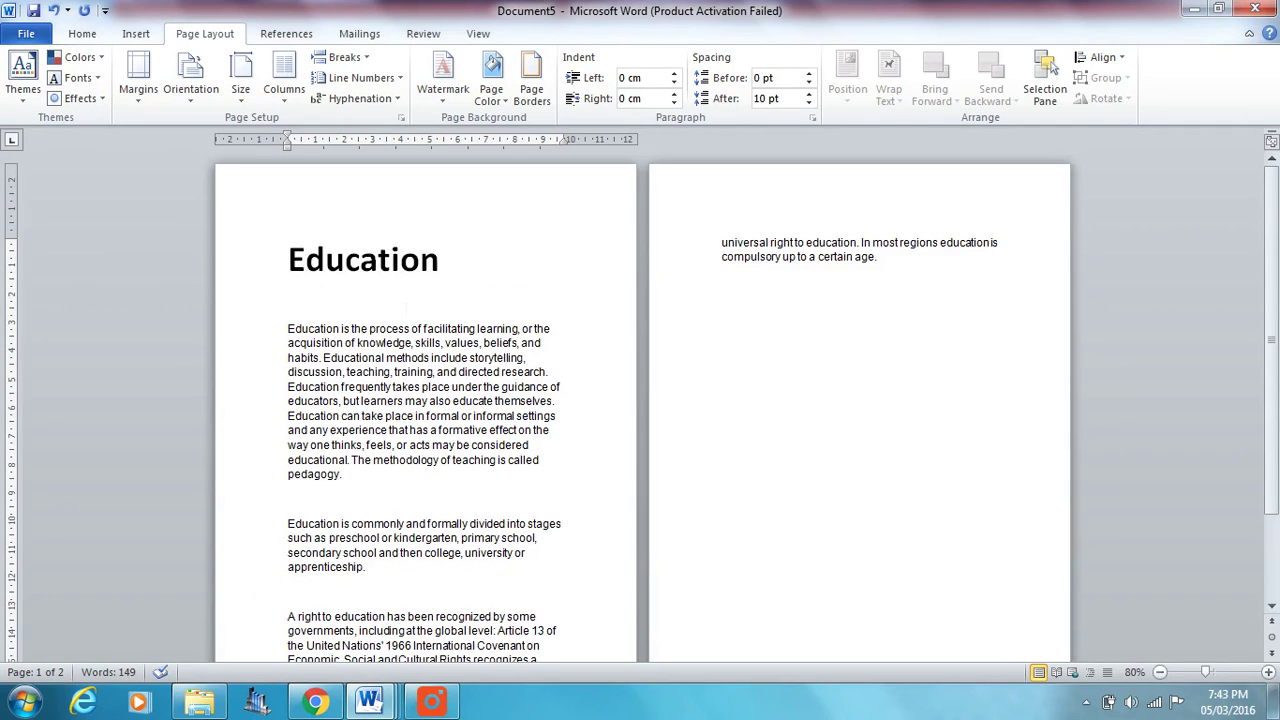
left_click(137, 103)
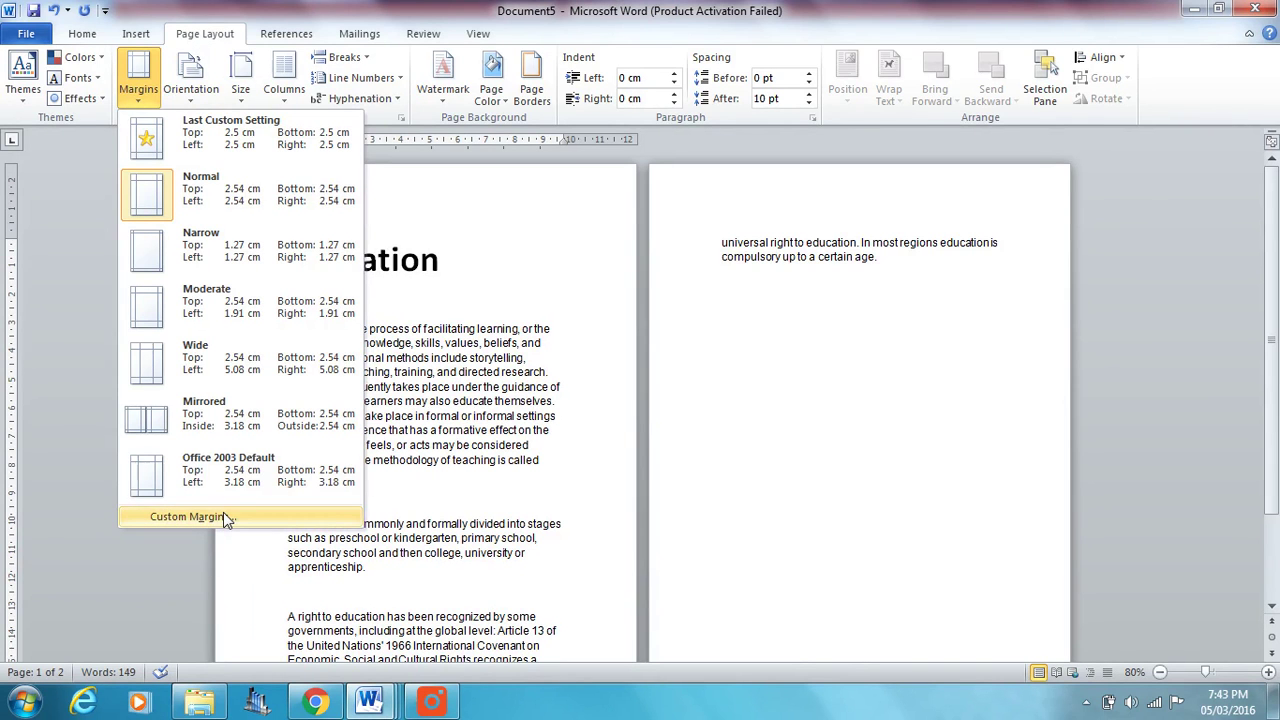
left_click(190, 516)
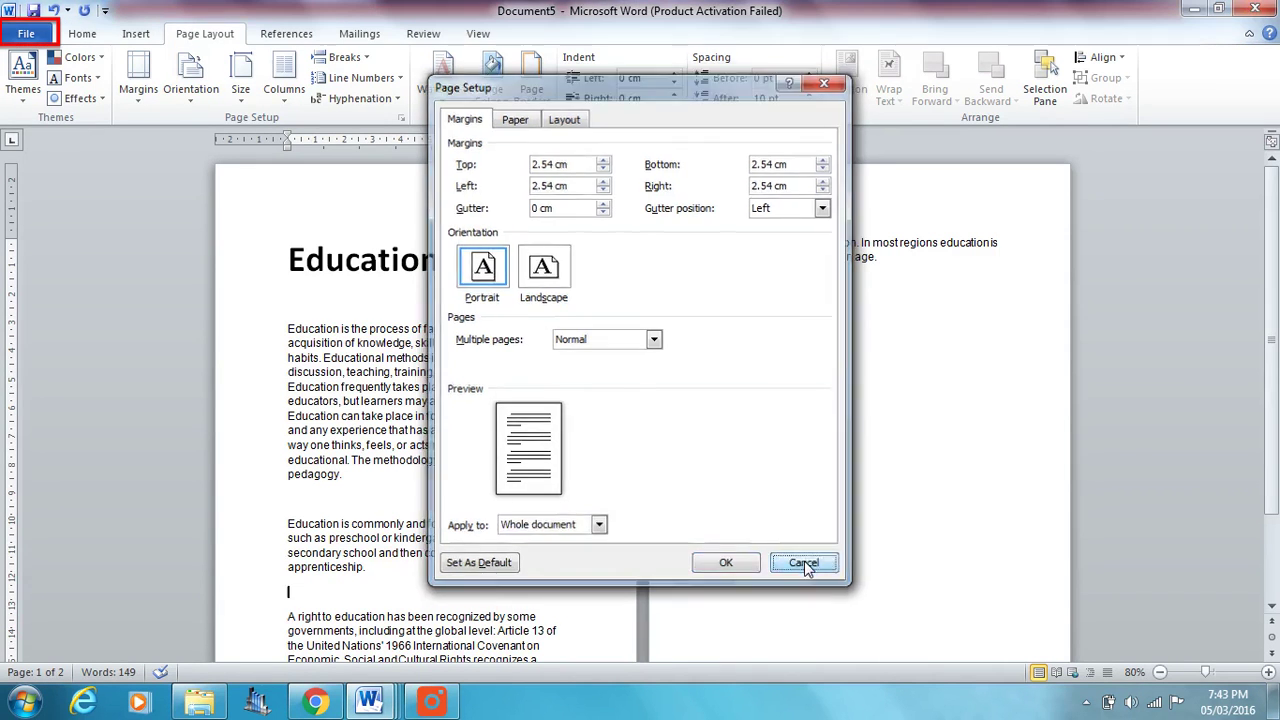
left_click(805, 565)
Step: Set the display measurement units to Centimeters in the advanced Word options and apply them
left_click(26, 35)
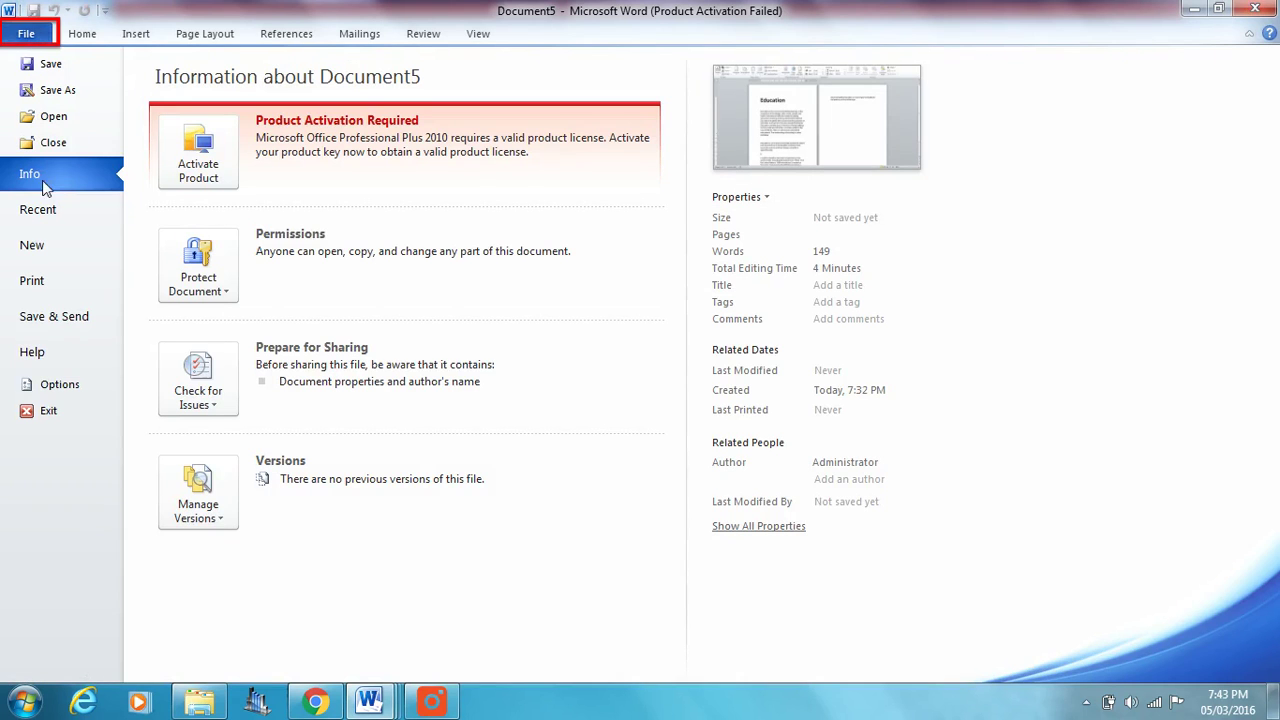
left_click(50, 386)
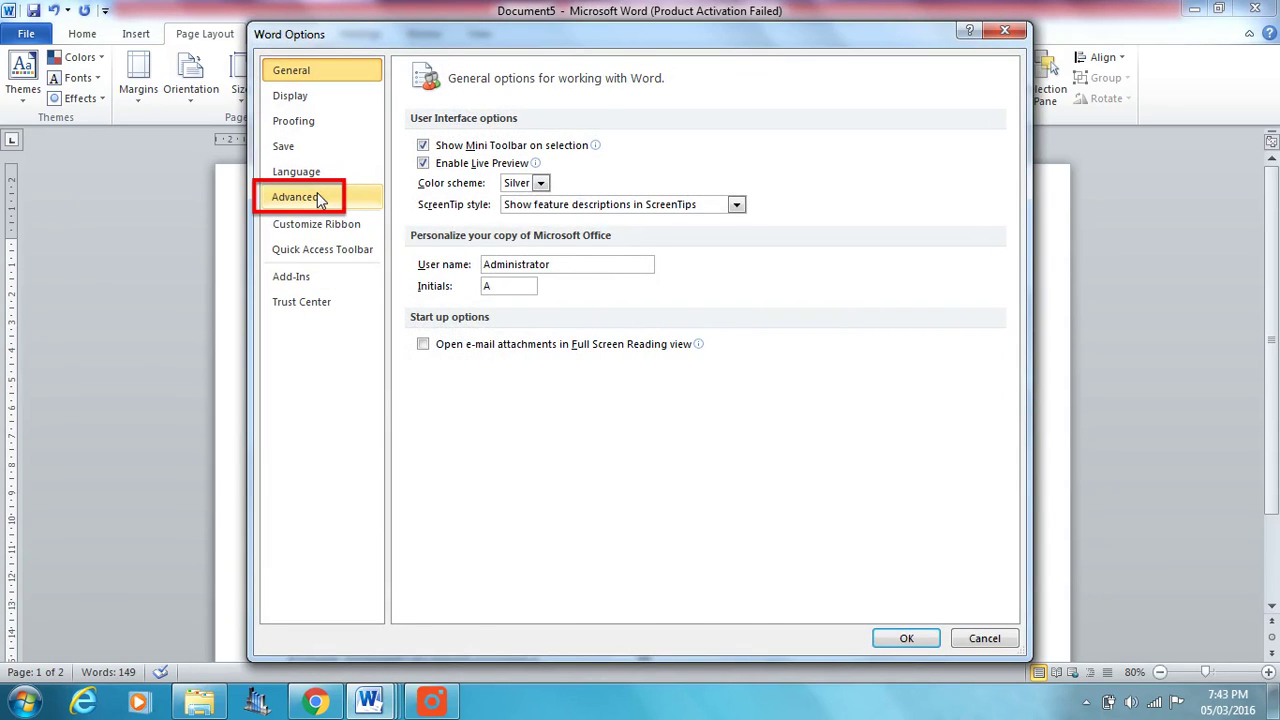
left_click(318, 200)
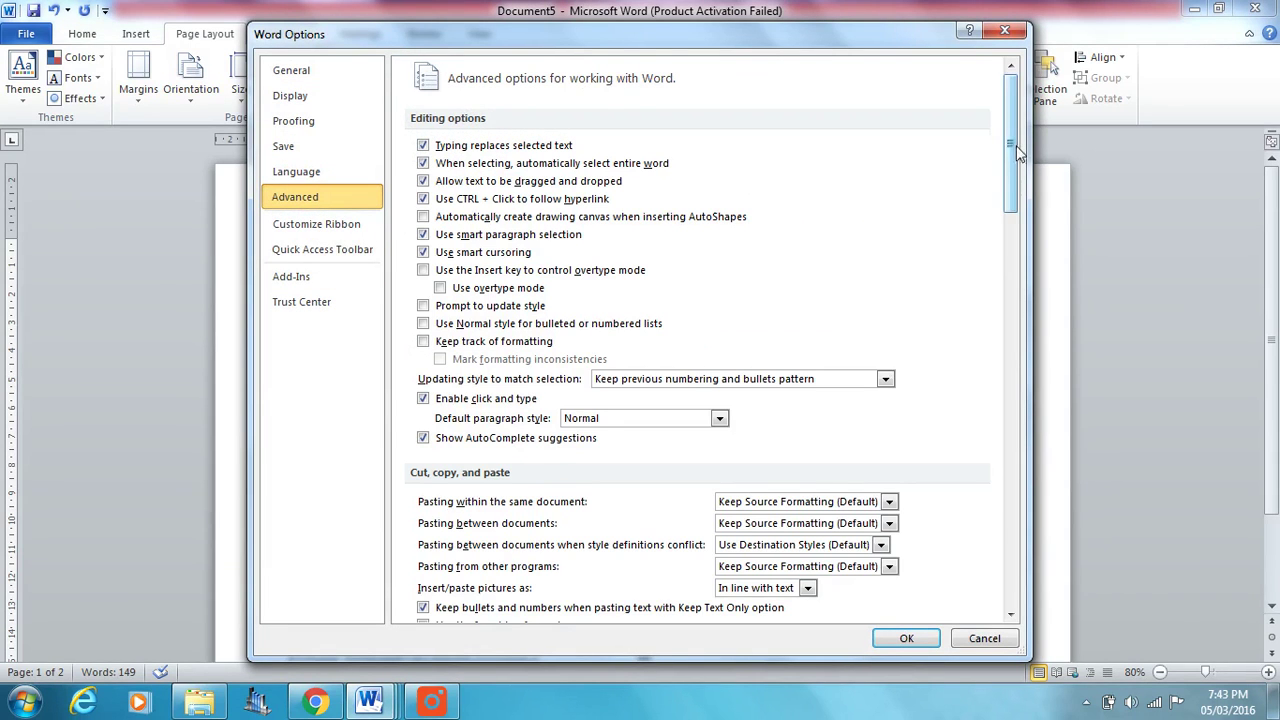
left_click_drag(1012, 147, 947, 354)
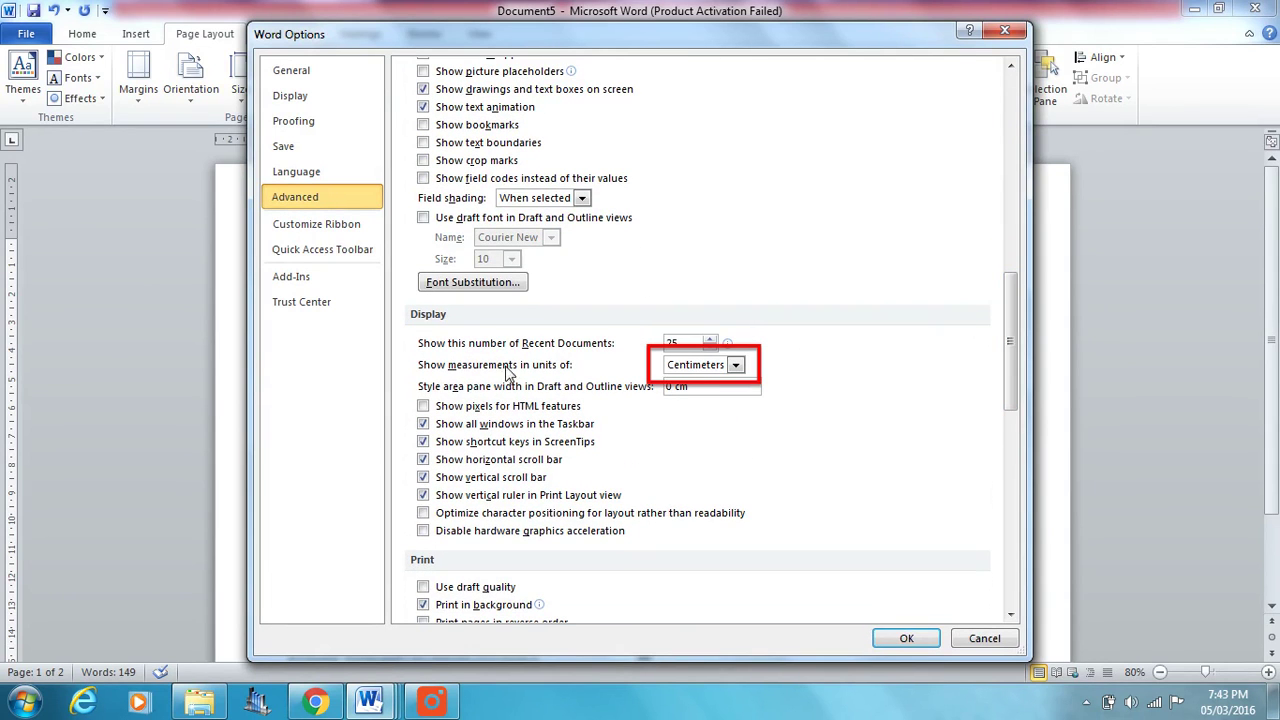
left_click(736, 366)
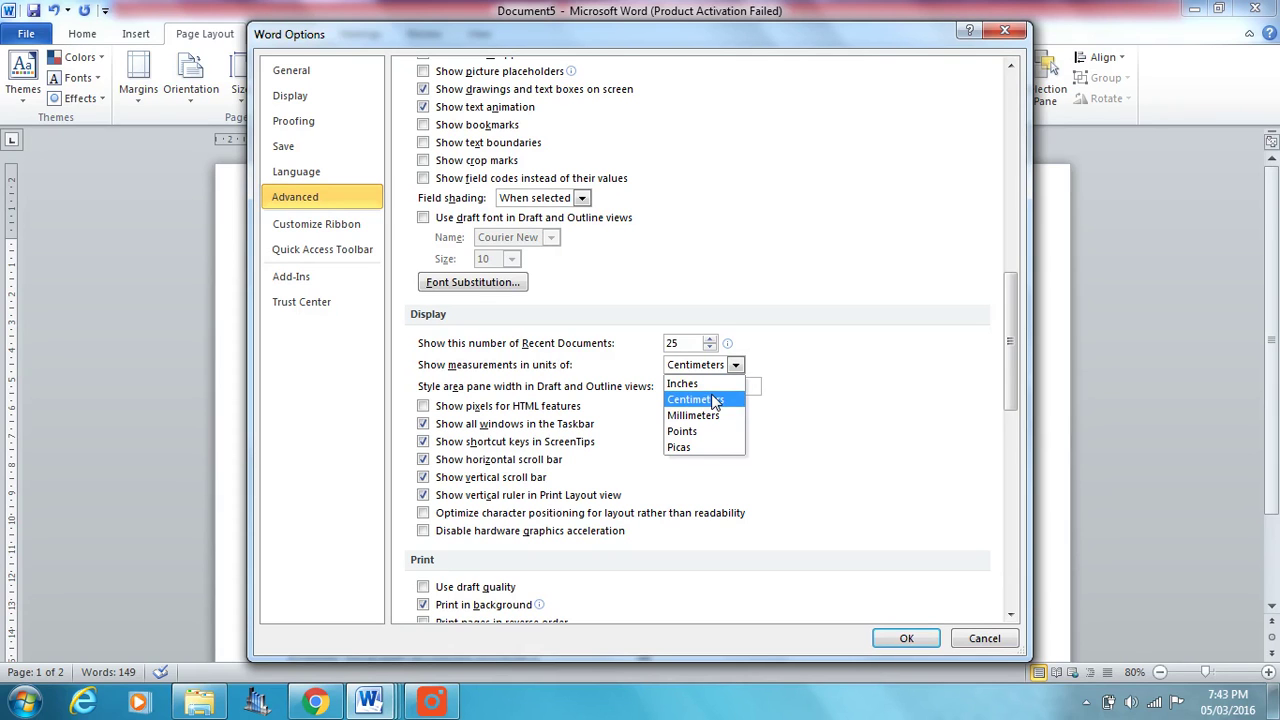
left_click(714, 400)
left_click(906, 638)
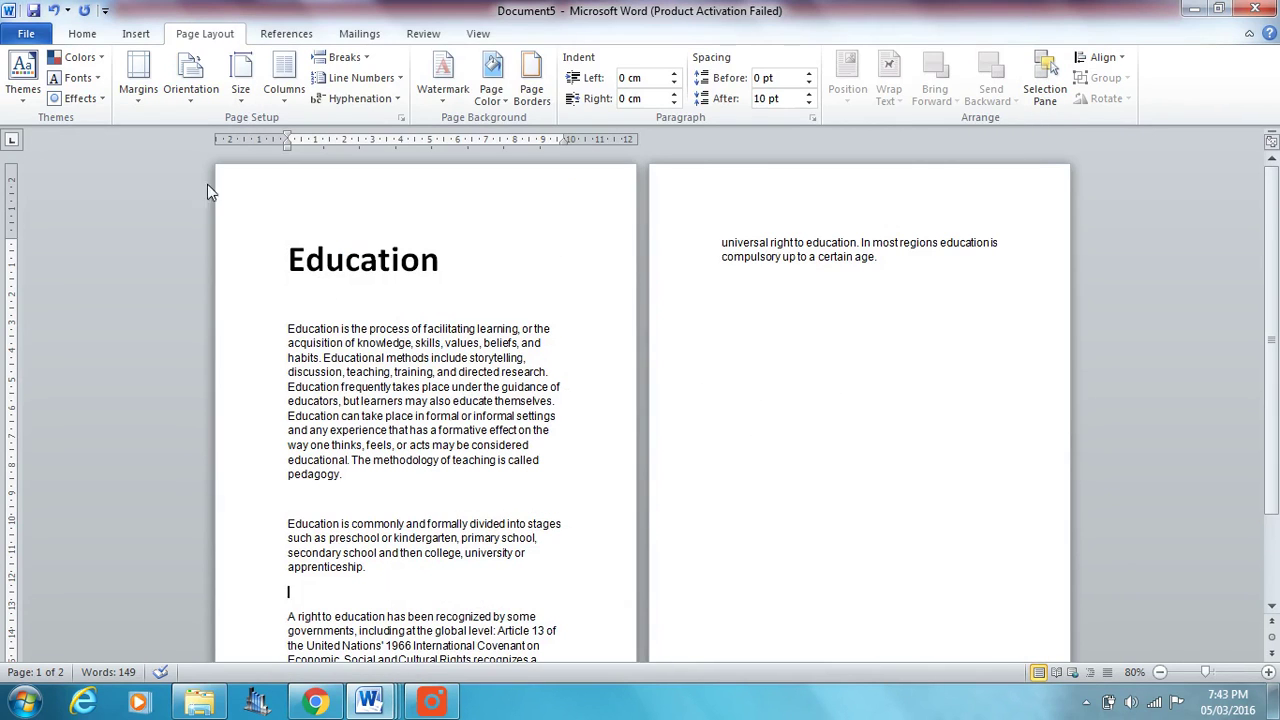
Step: Open the custom margin settings and set the top and bottom margins to 2.5 cm
left_click(138, 78)
left_click(193, 516)
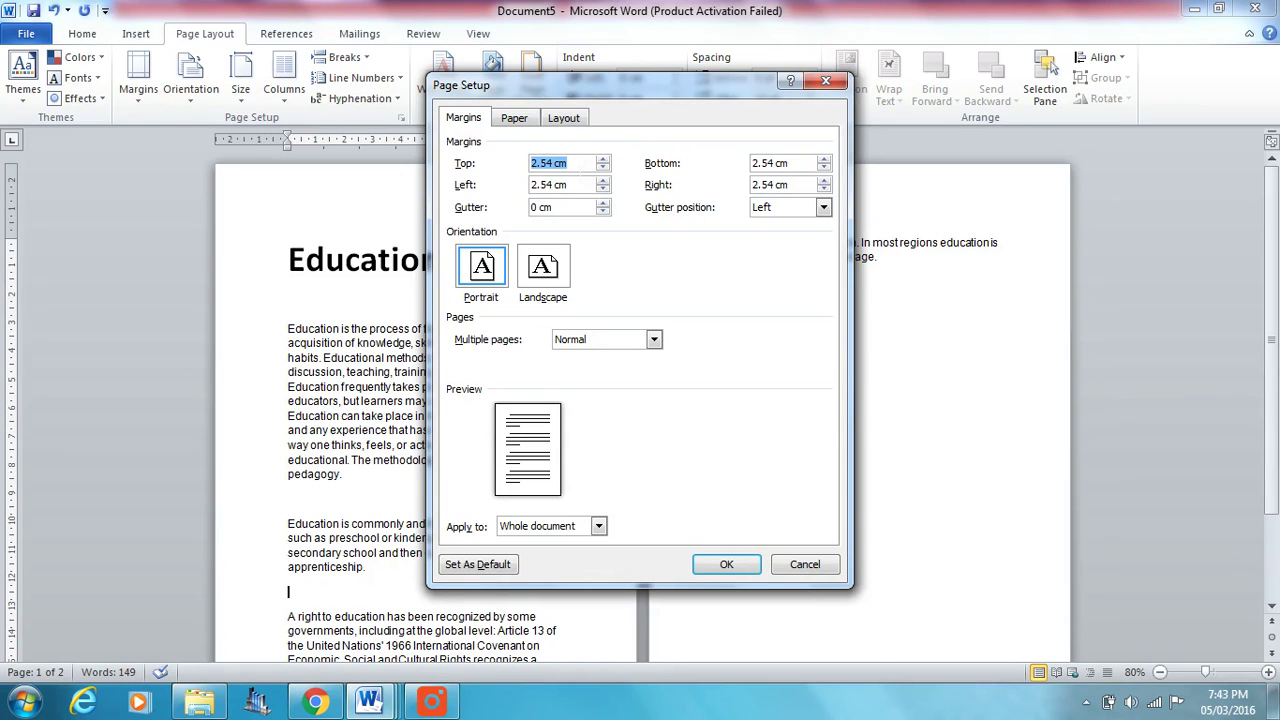
left_click(568, 163)
key("BackSpace")
key("Tab")
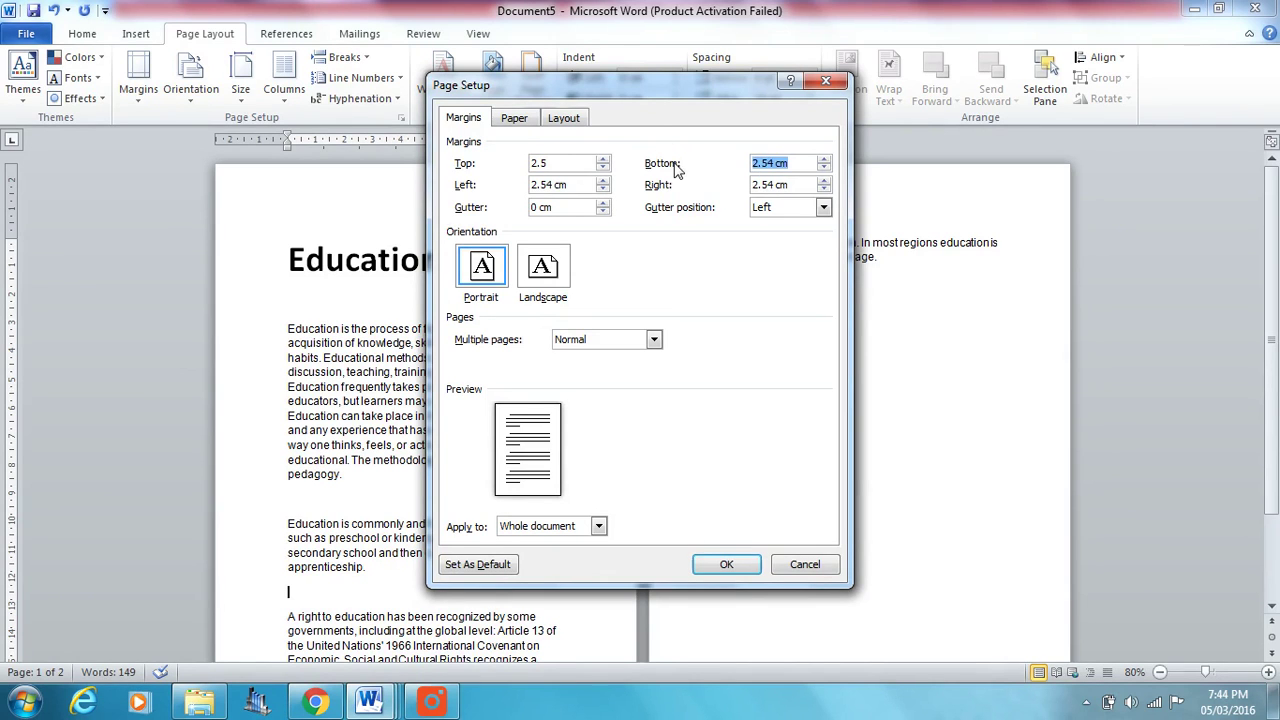
type("2.5")
key("Tab")
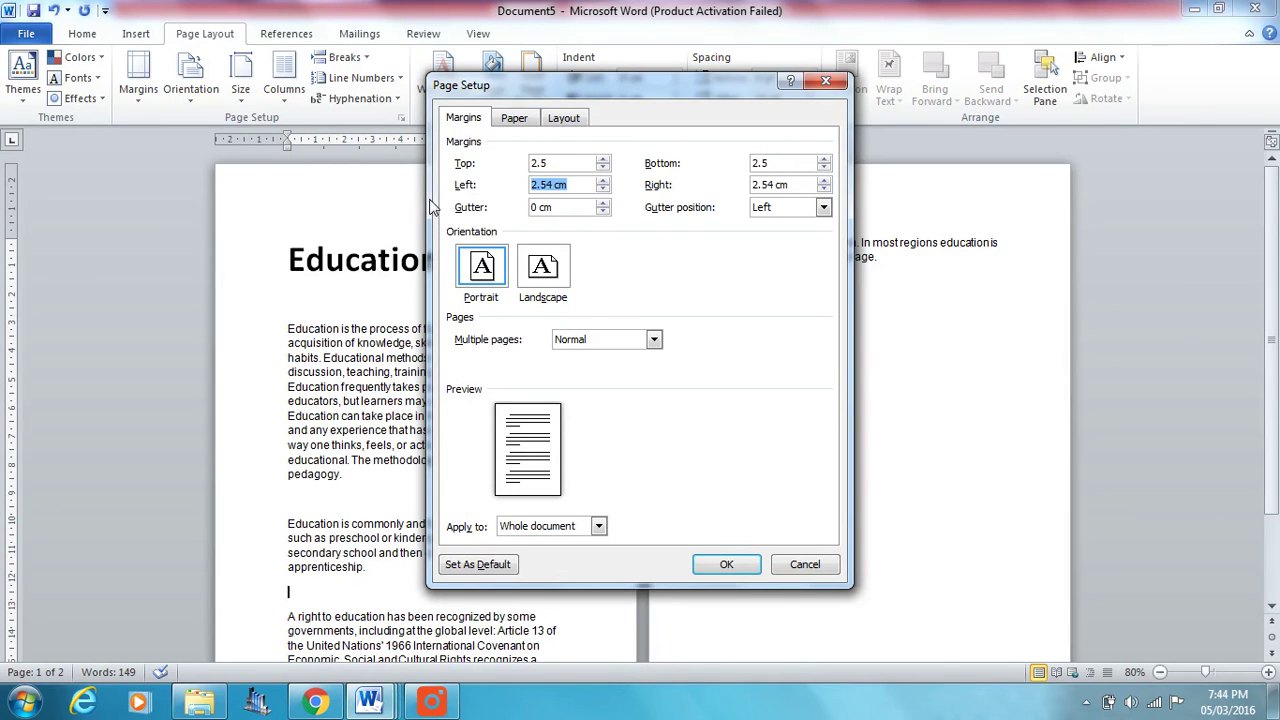
Step: Set the left and right margins to 2.5 cm and apply the custom margins to the whole document
type("2.5")
double_click(780, 185)
left_click_drag(780, 185, 686, 197)
type("2.5")
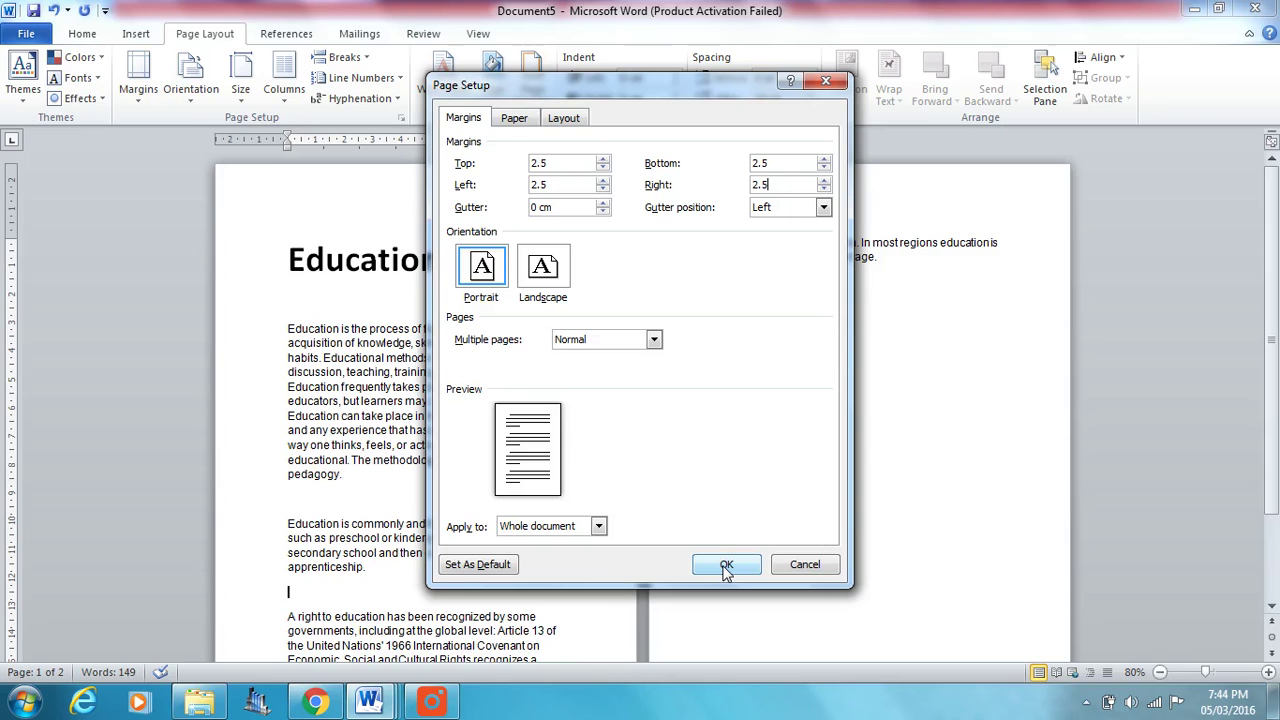
left_click_drag(627, 86, 897, 67)
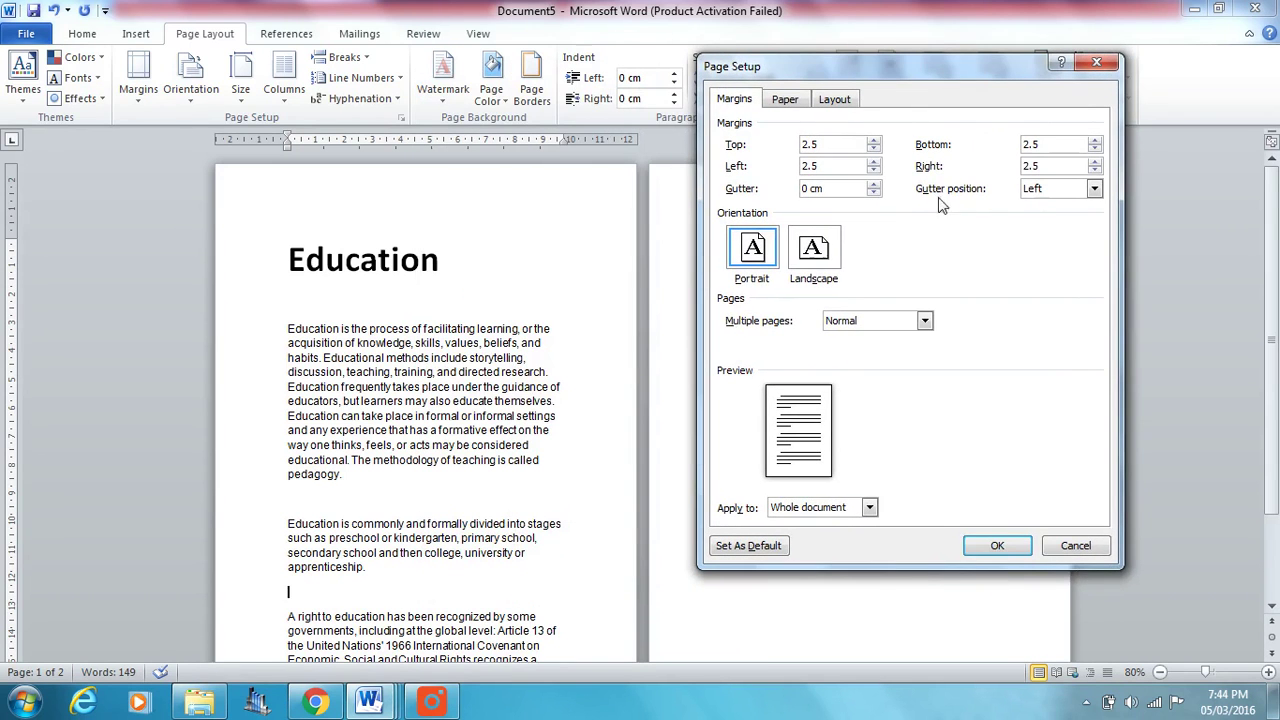
left_click(997, 545)
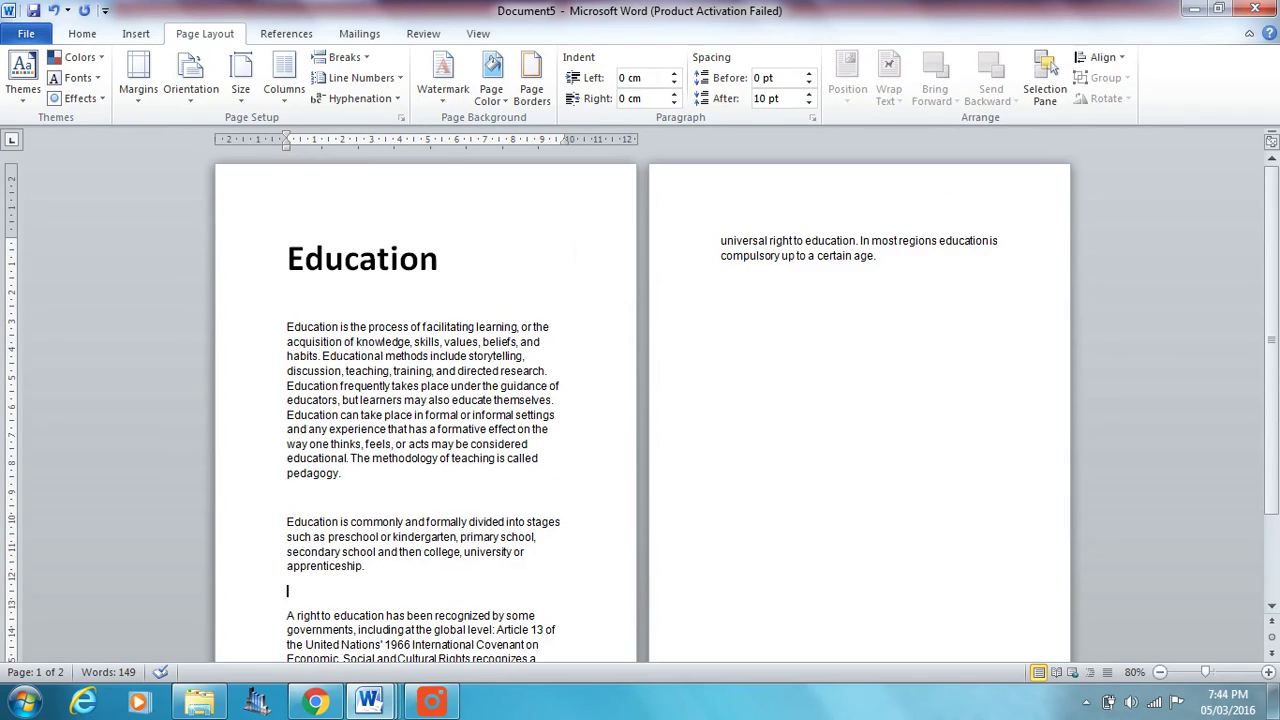
Step: Review the margin presets and the gutter options in the custom margin settings, cancelling without changes
left_click(145, 90)
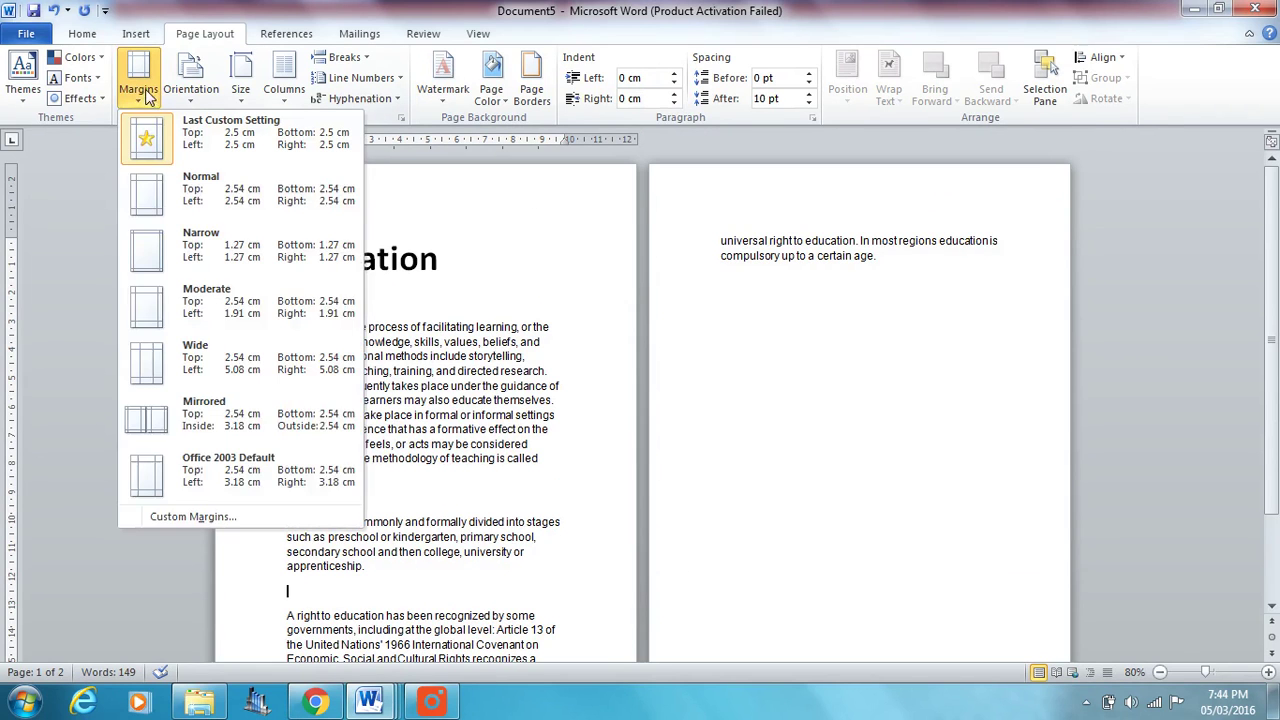
left_click(217, 518)
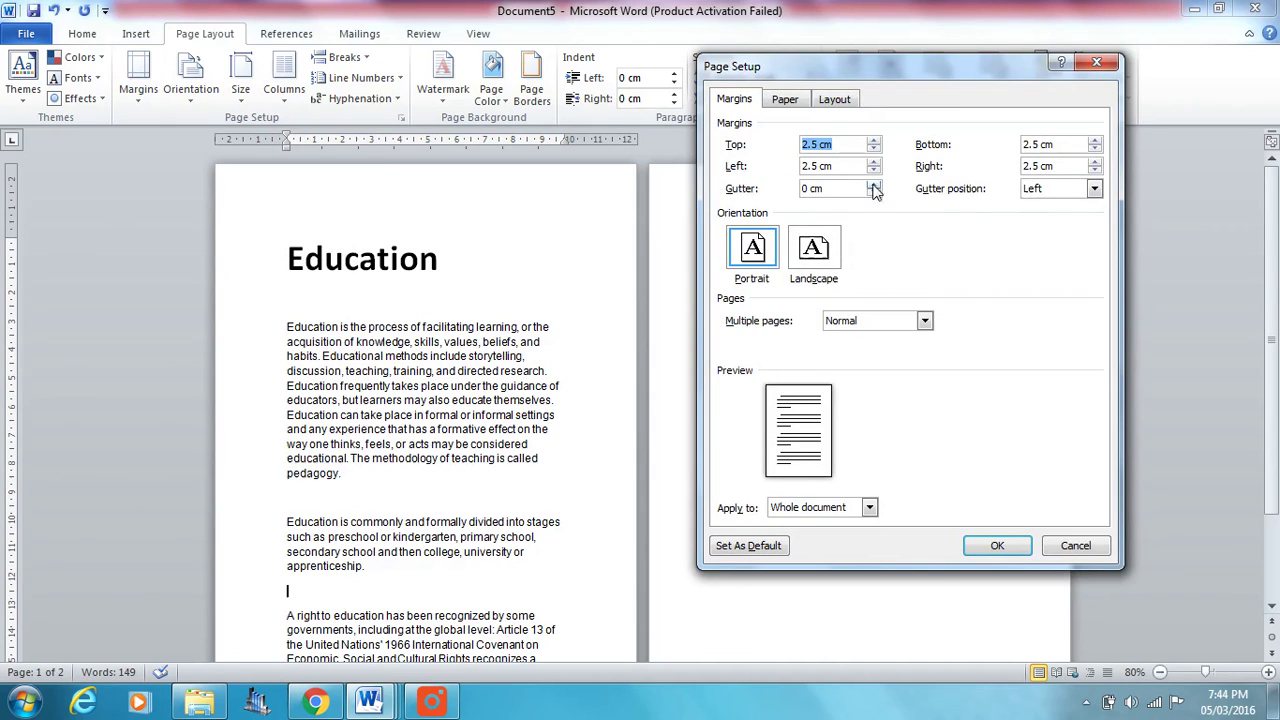
left_click(1068, 552)
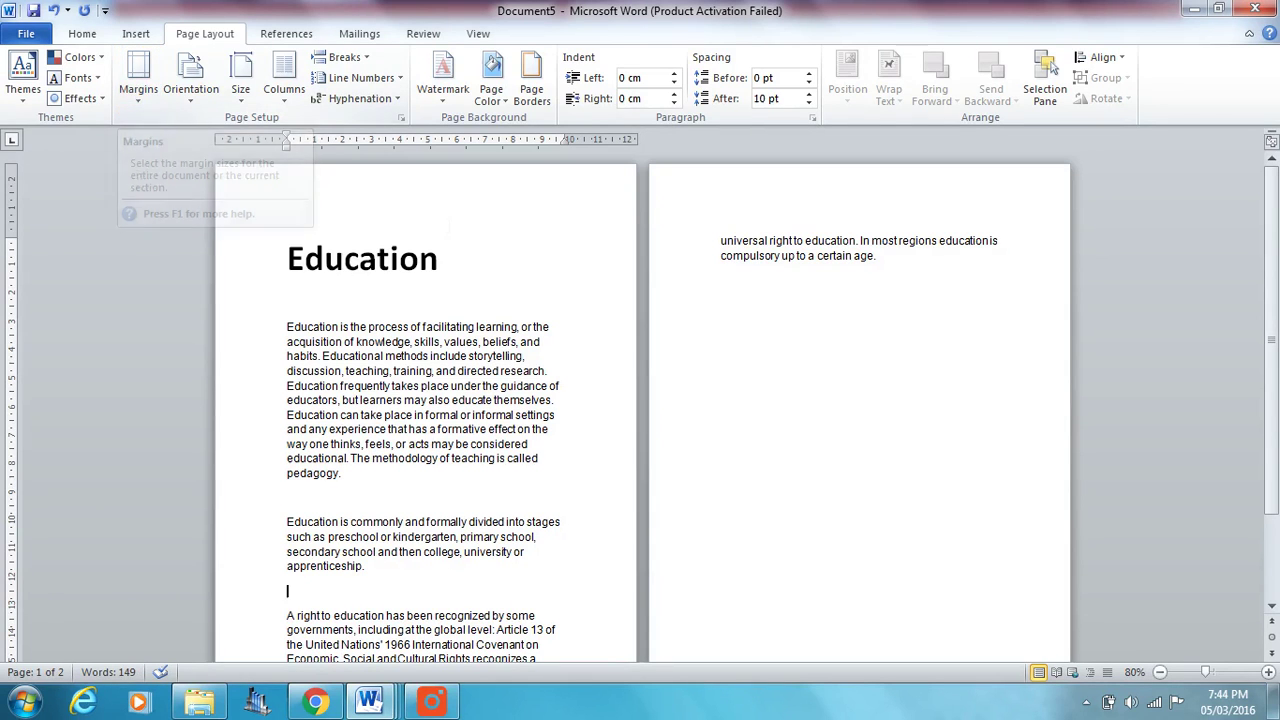
Step: Add a page header with the person's name at the start and the class code 10BI further along, and return to the body text
double_click(300, 205)
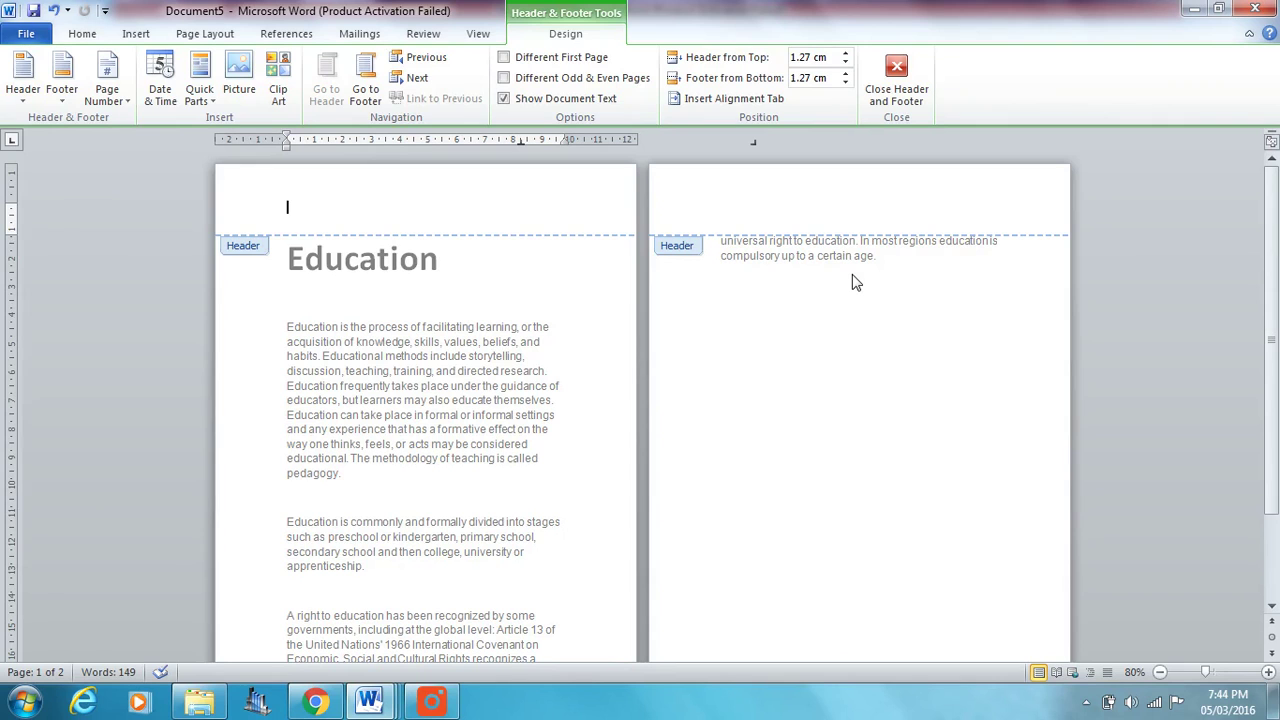
type("M.McColl")
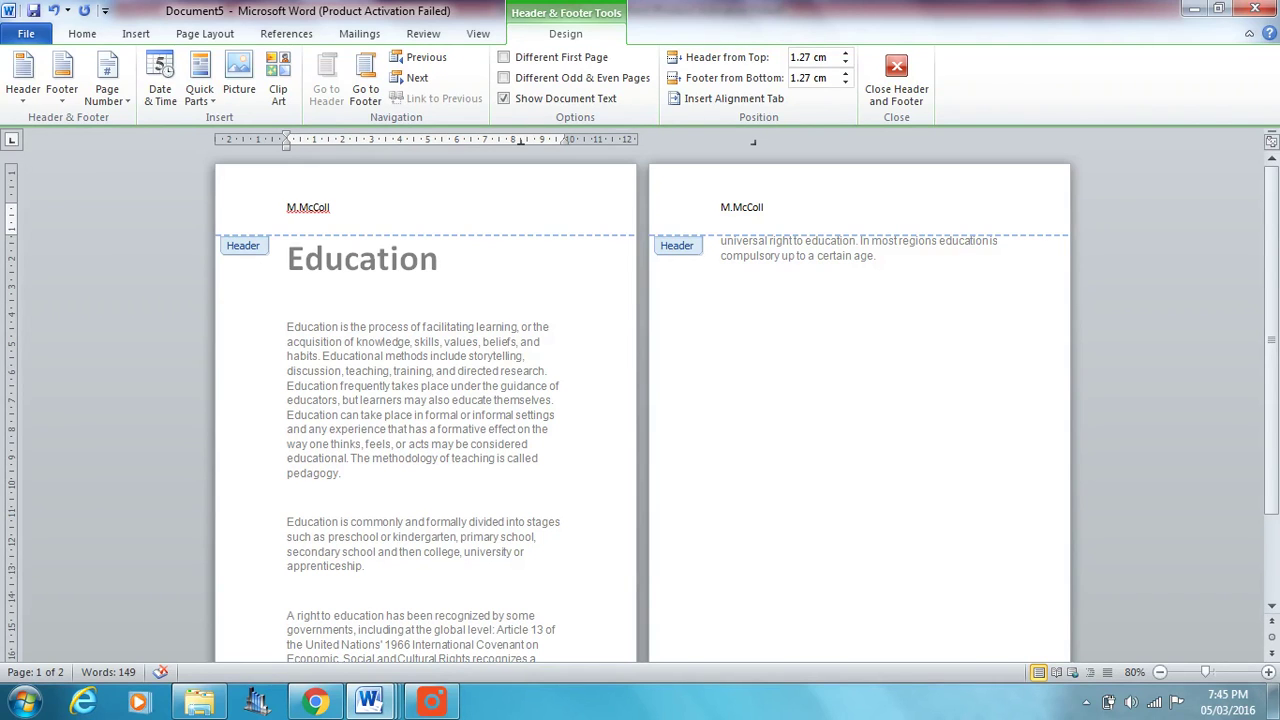
type("9")
type("10")
type("Bl")
left_click(879, 101)
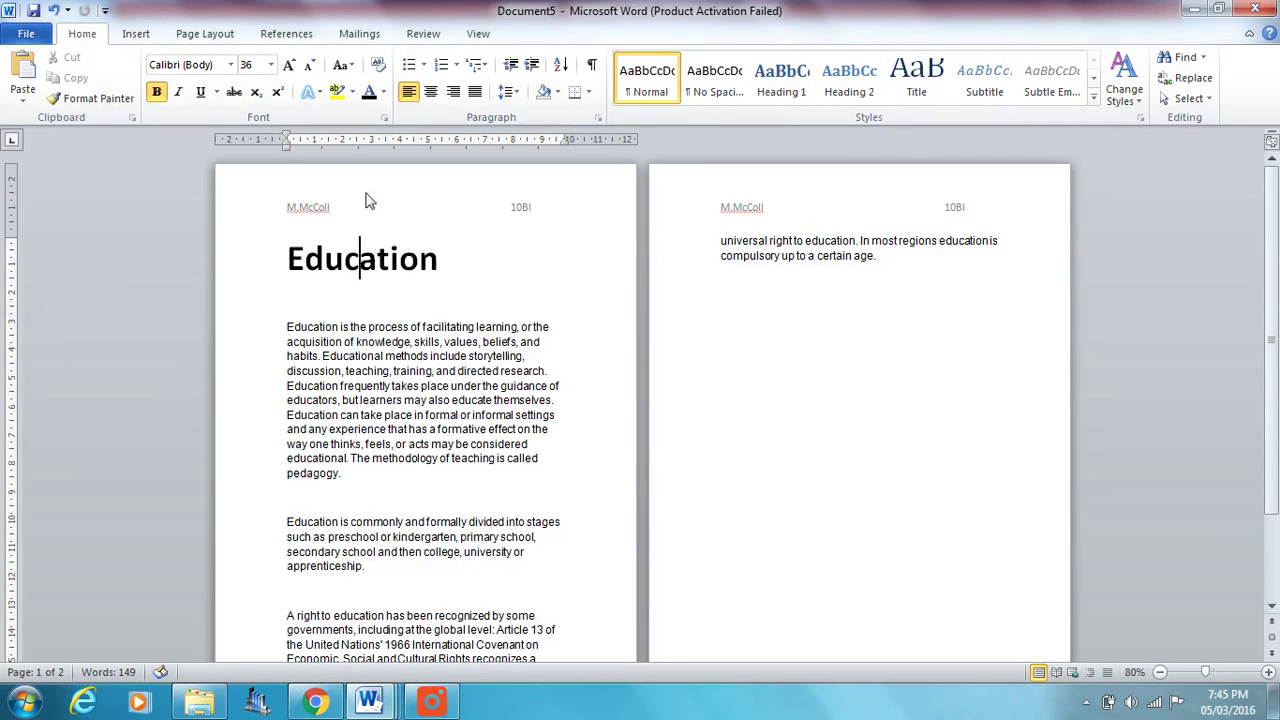
left_click(288, 303)
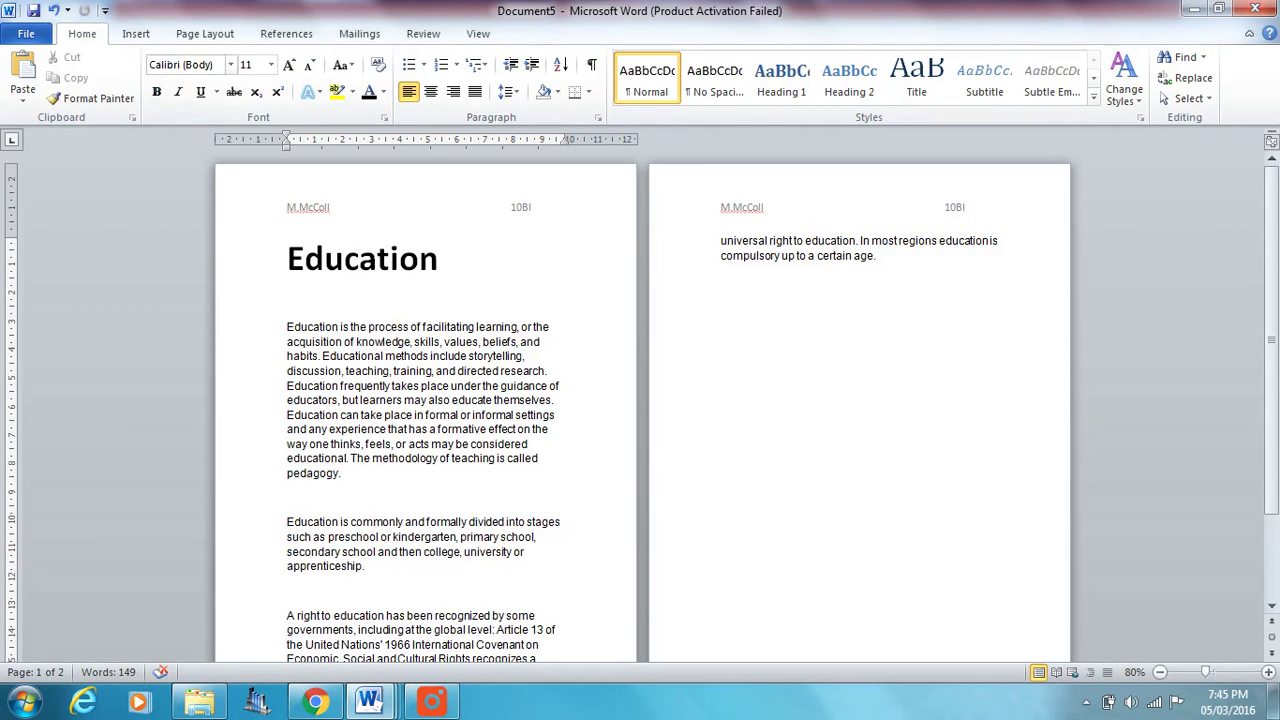
Step: Set a 2 cm gutter positioned at the Top in the custom margin settings and apply it to the whole document
left_click(204, 34)
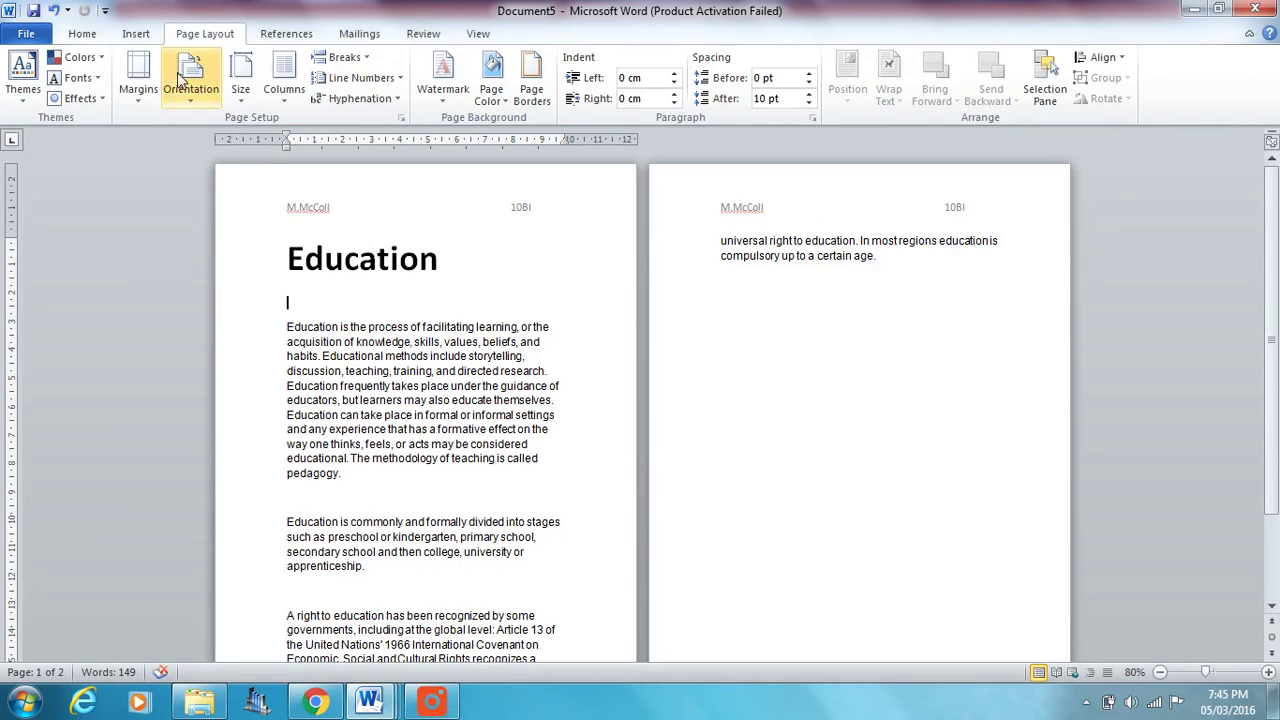
left_click(153, 95)
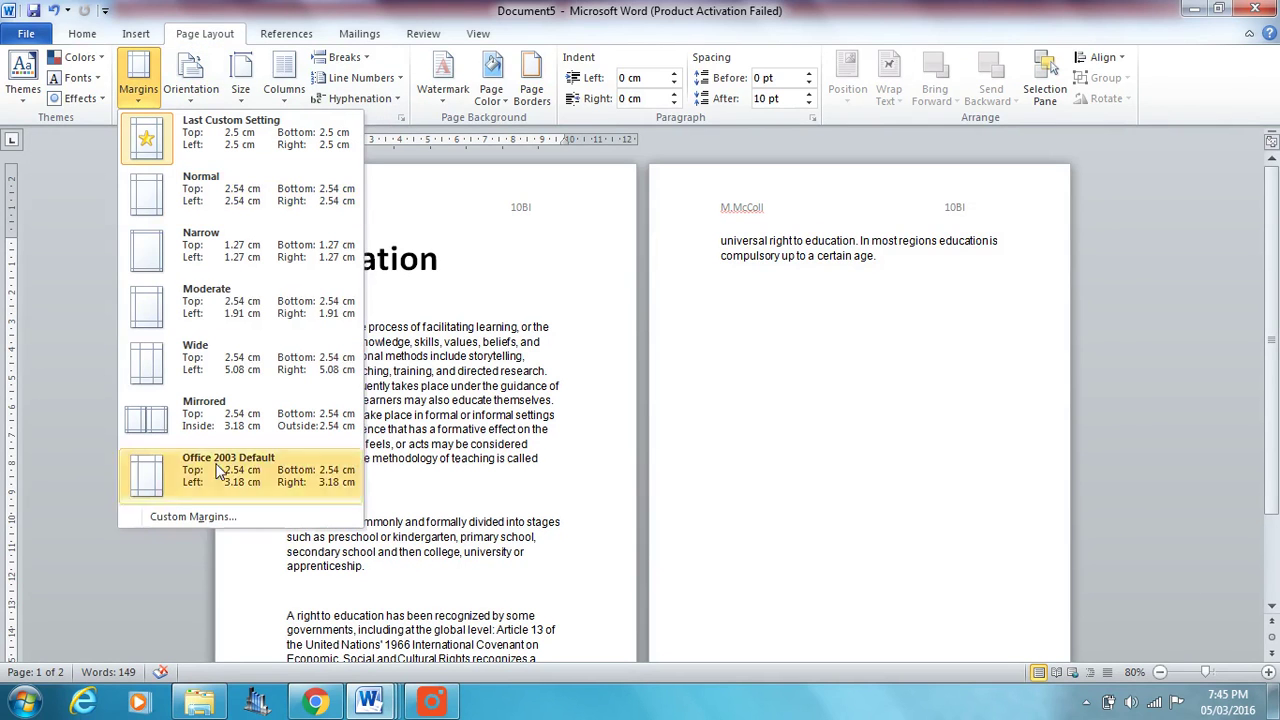
left_click(228, 518)
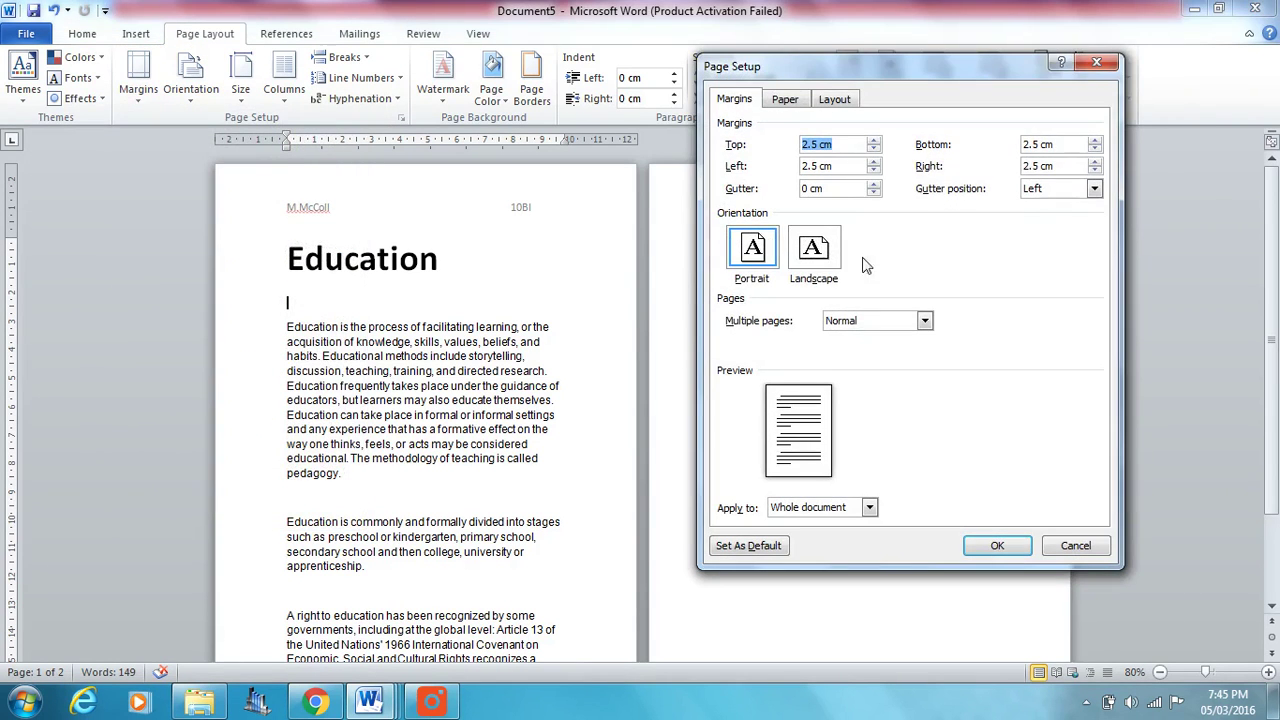
left_click(824, 188)
left_click_drag(824, 188, 737, 203)
type("2")
left_click(1093, 189)
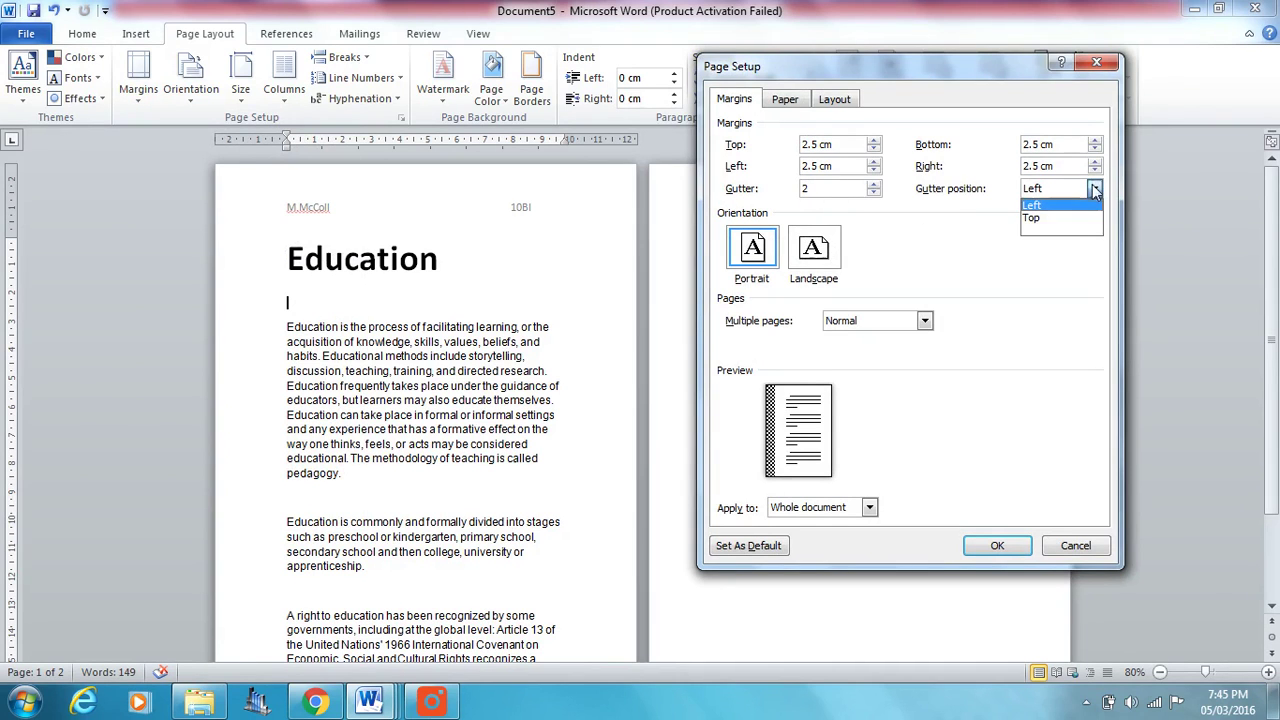
left_click(1077, 219)
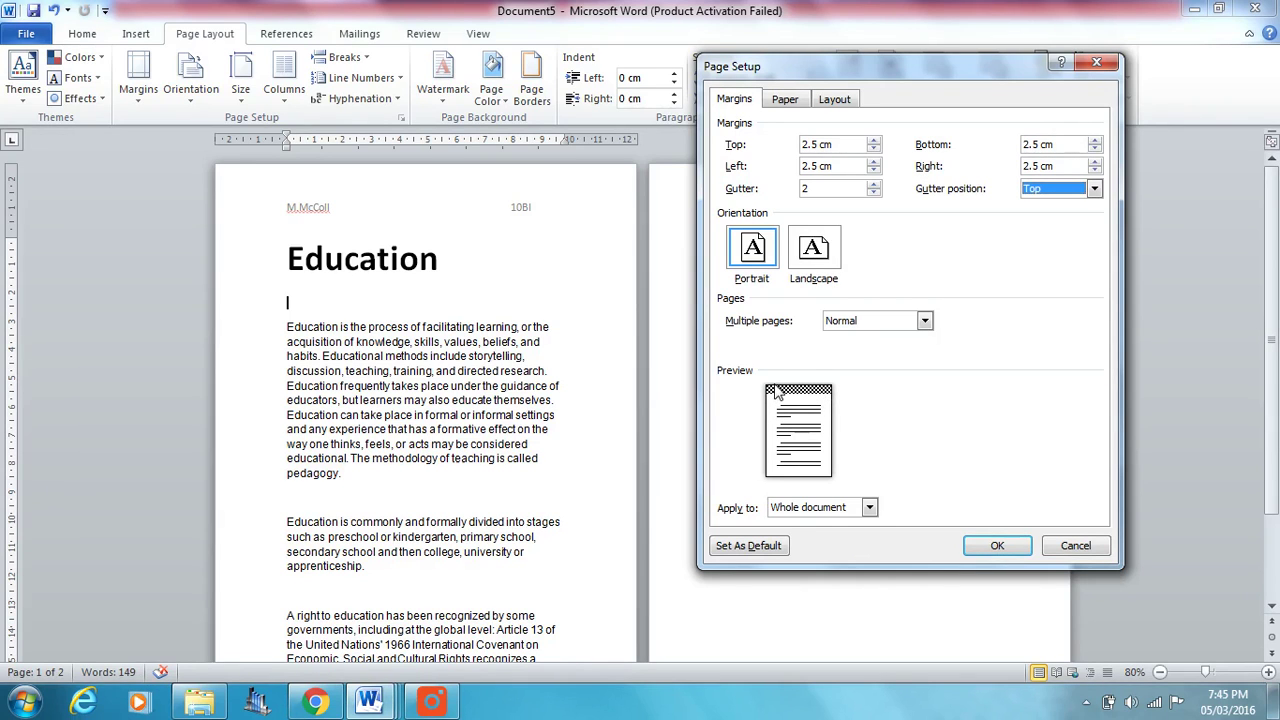
left_click(993, 546)
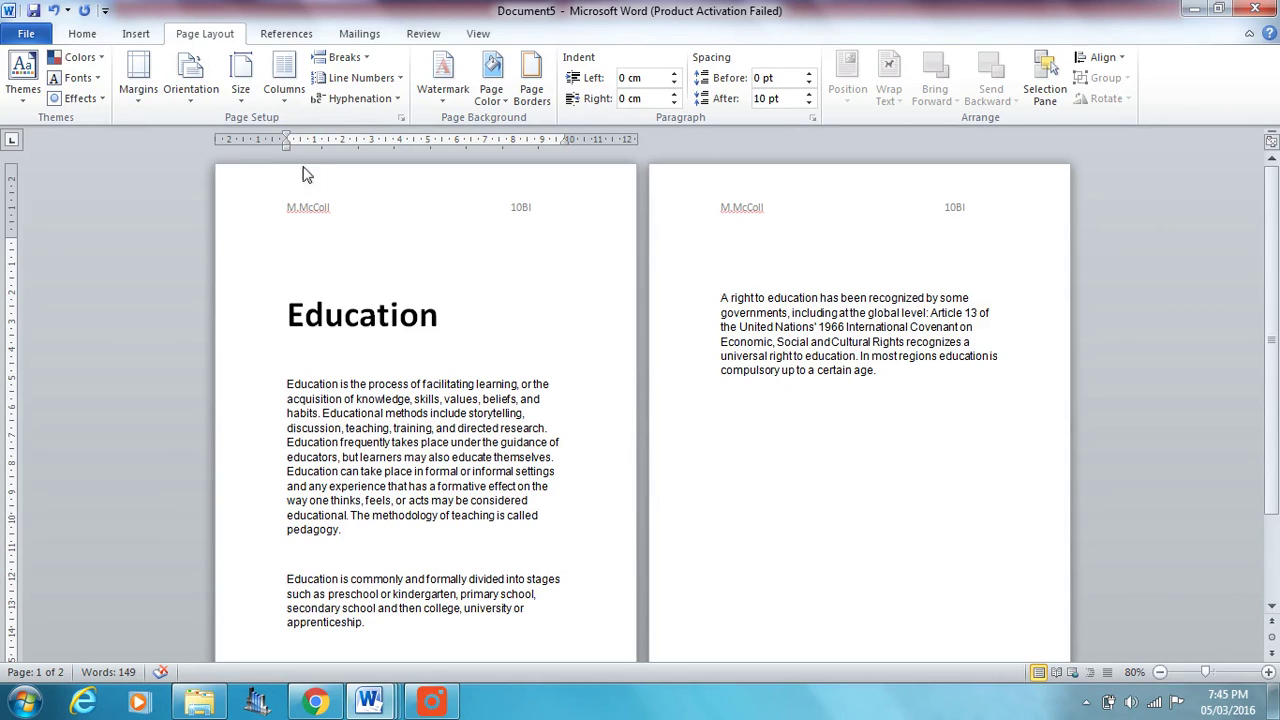
Step: Set the header's distance from the top of the page to 3.27 cm, close the header and check the pages
double_click(446, 215)
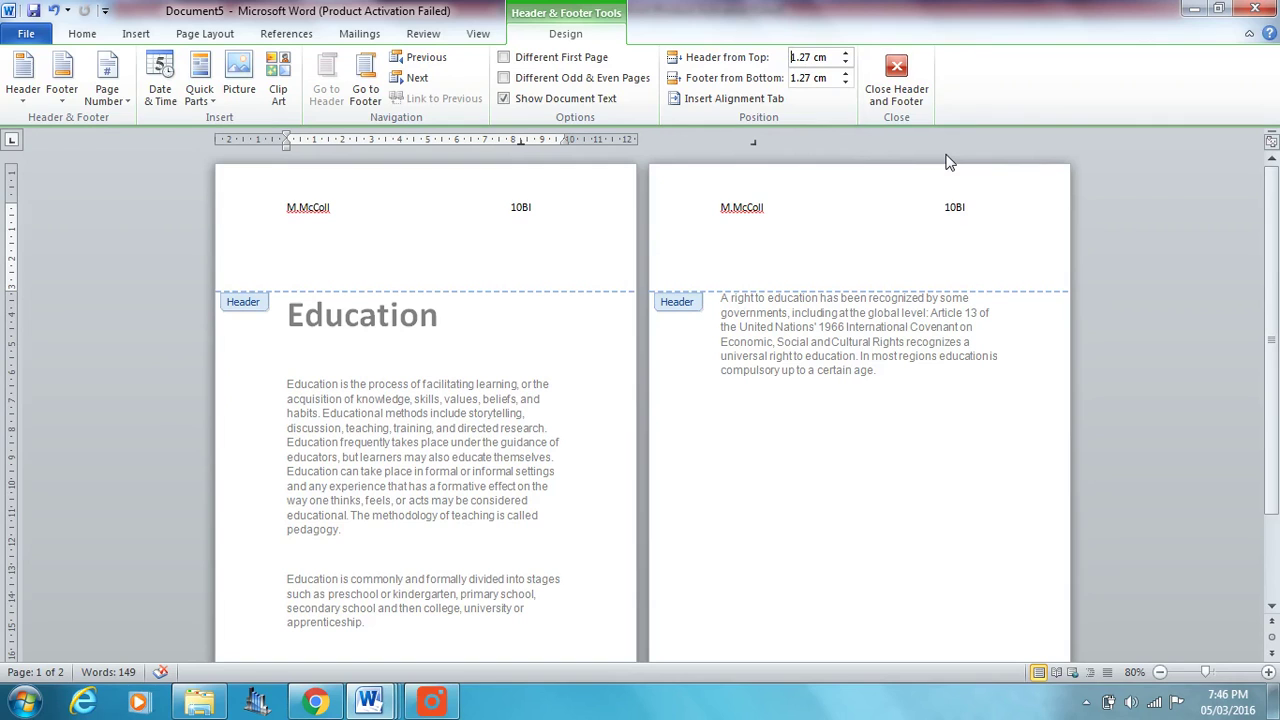
key("BackSpace")
key("BackSpace")
type("3")
left_click(915, 97)
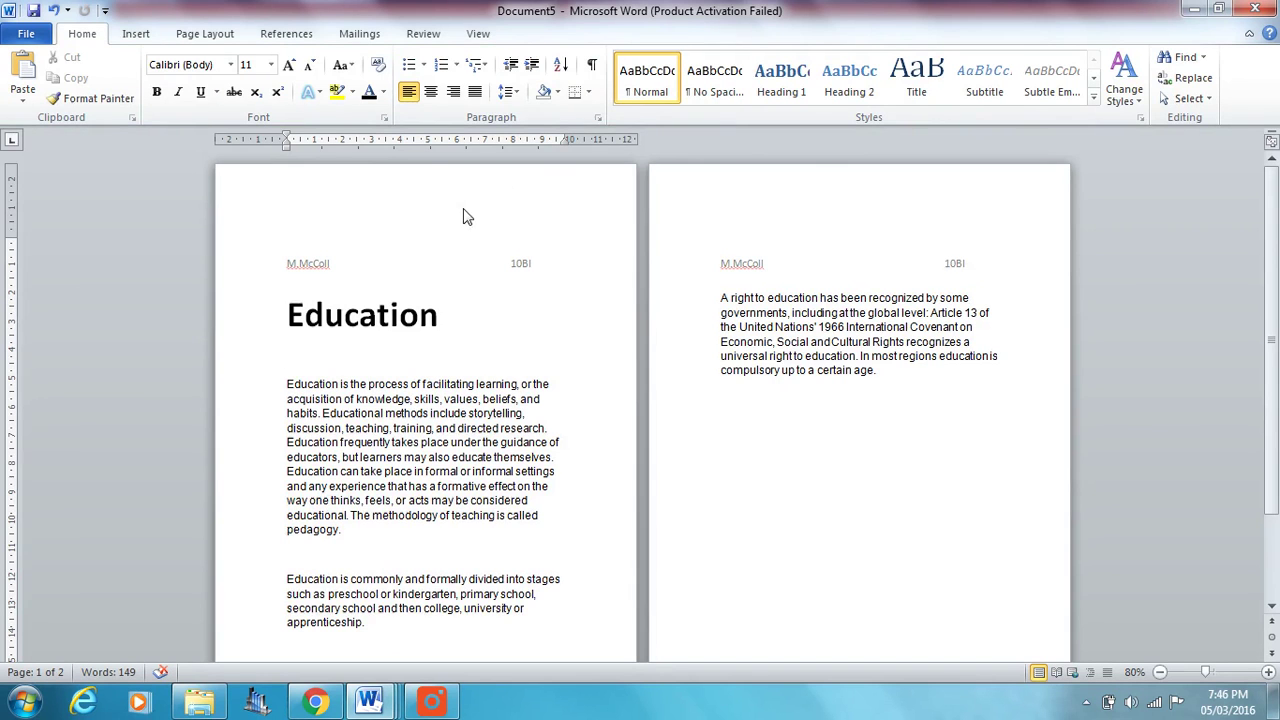
scroll(460, 228, "down", 3)
scroll(456, 234, "up", 2)
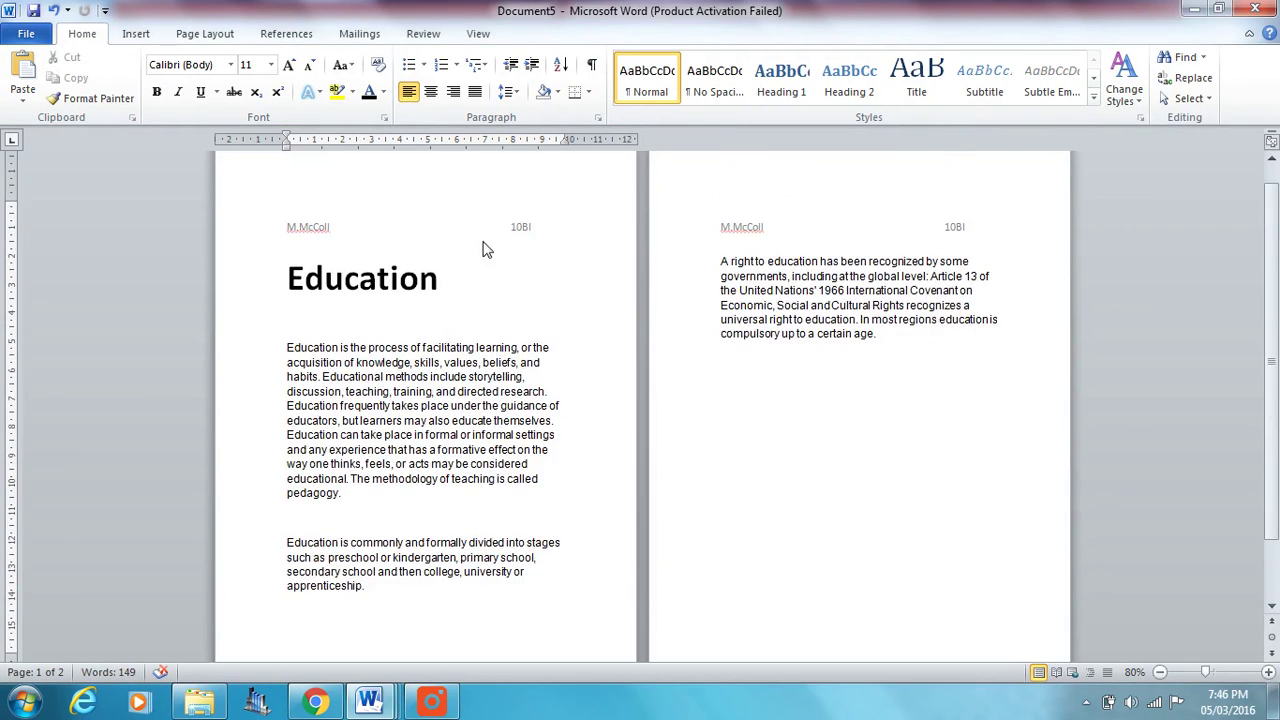
scroll(482, 250, "up", 1)
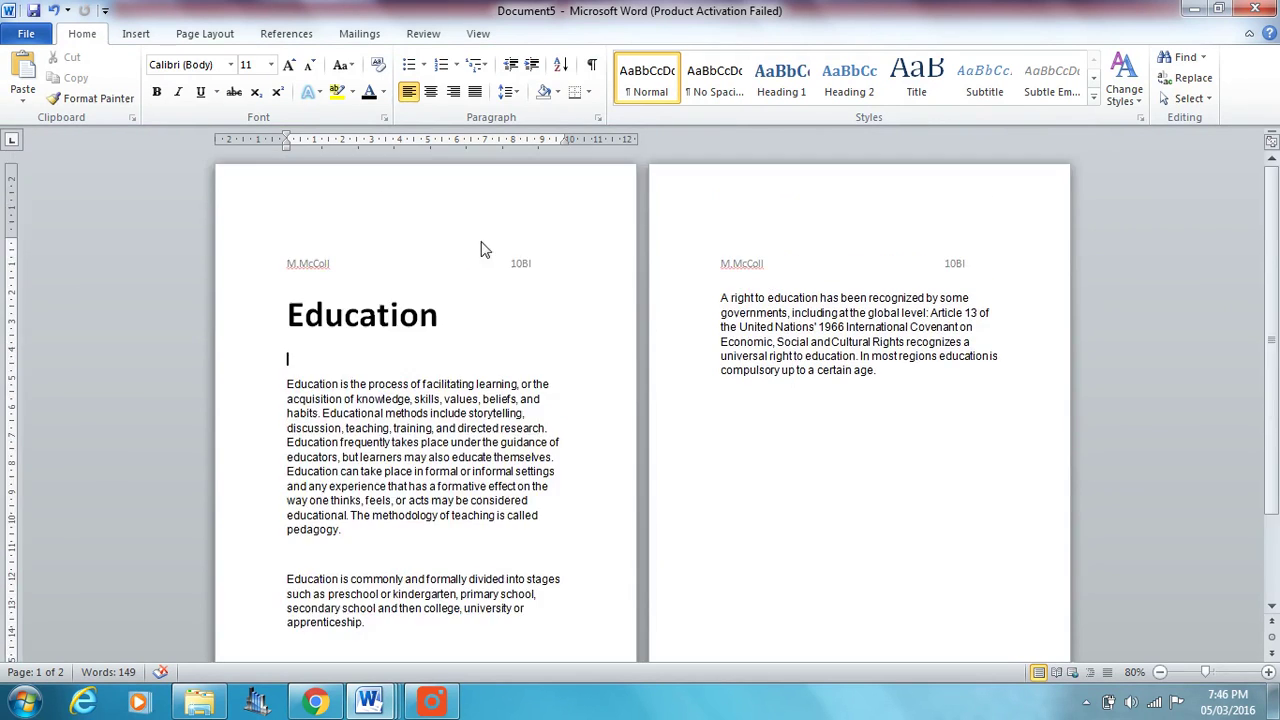
Step: Review the available gutter positions without changing them, and examine the header's position settings before closing the header
left_click(206, 34)
left_click(139, 80)
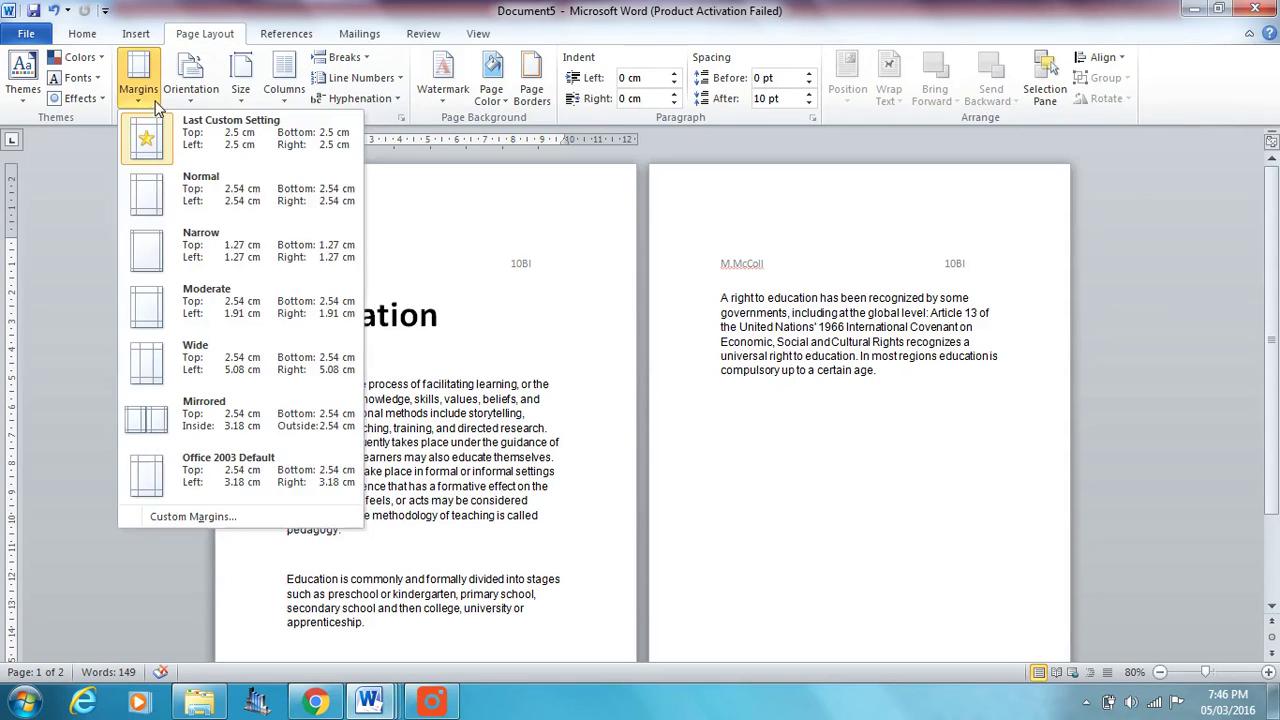
left_click(190, 516)
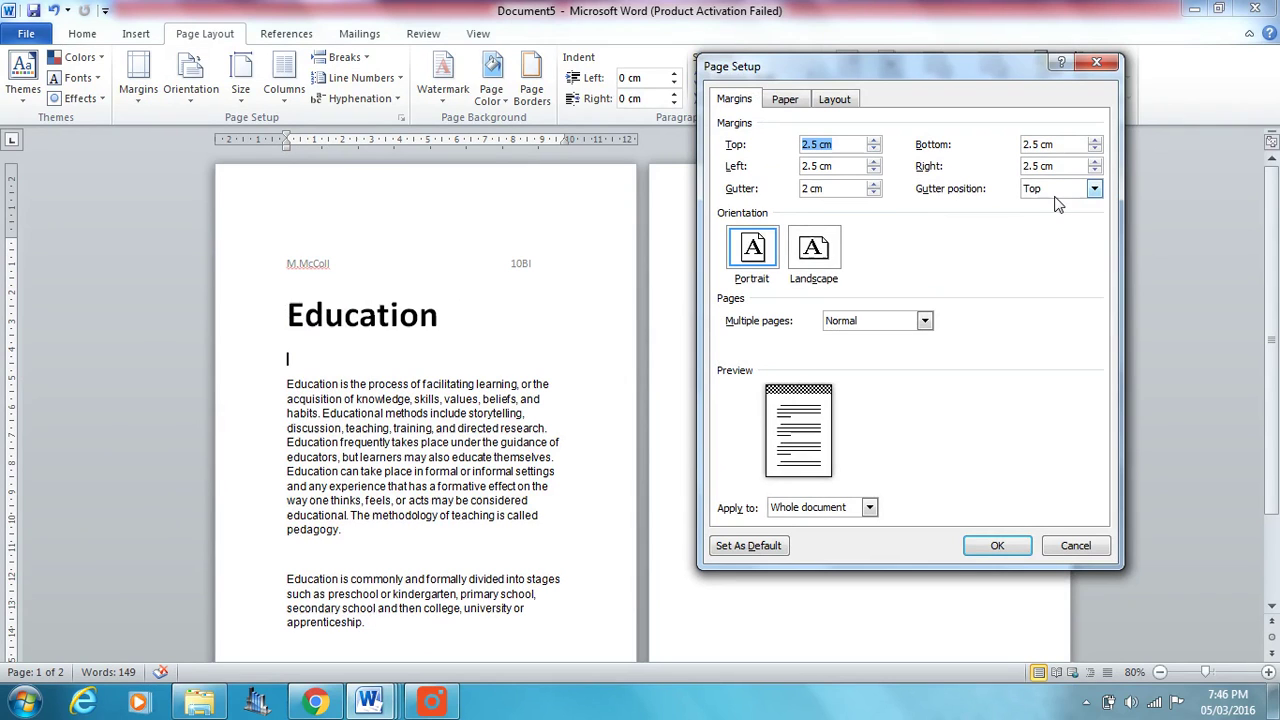
left_click(1095, 190)
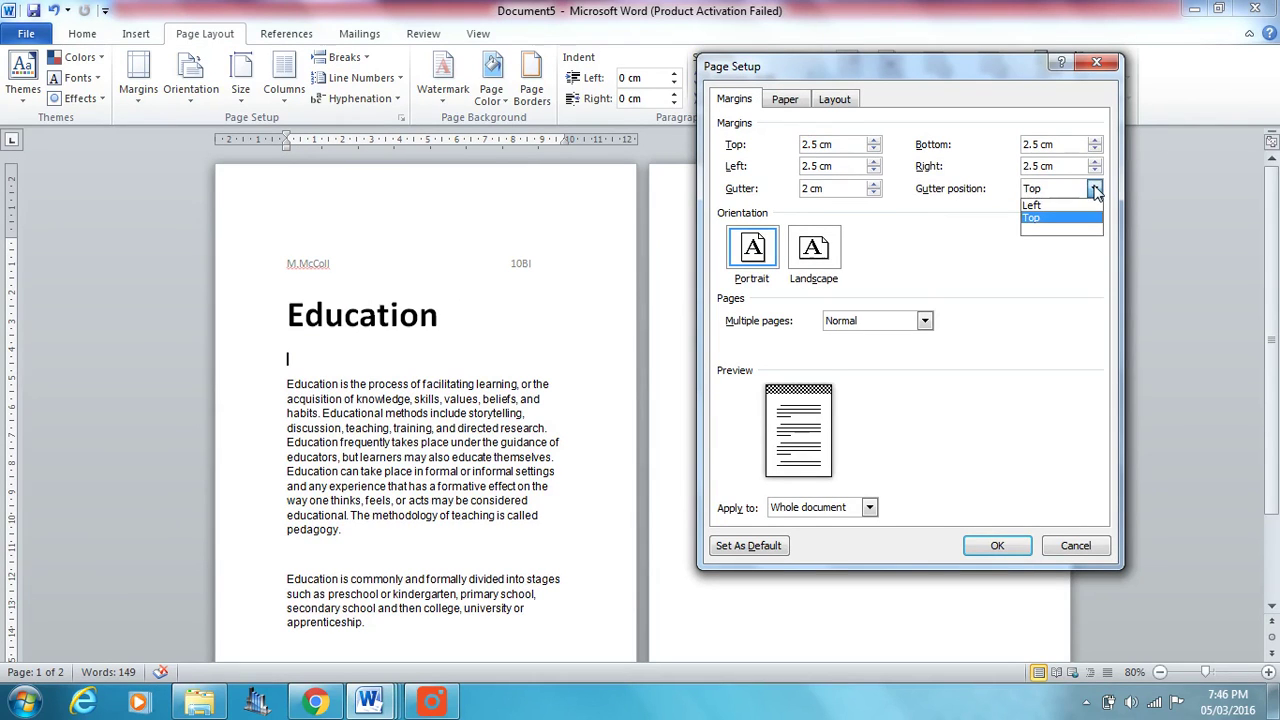
left_click(1095, 190)
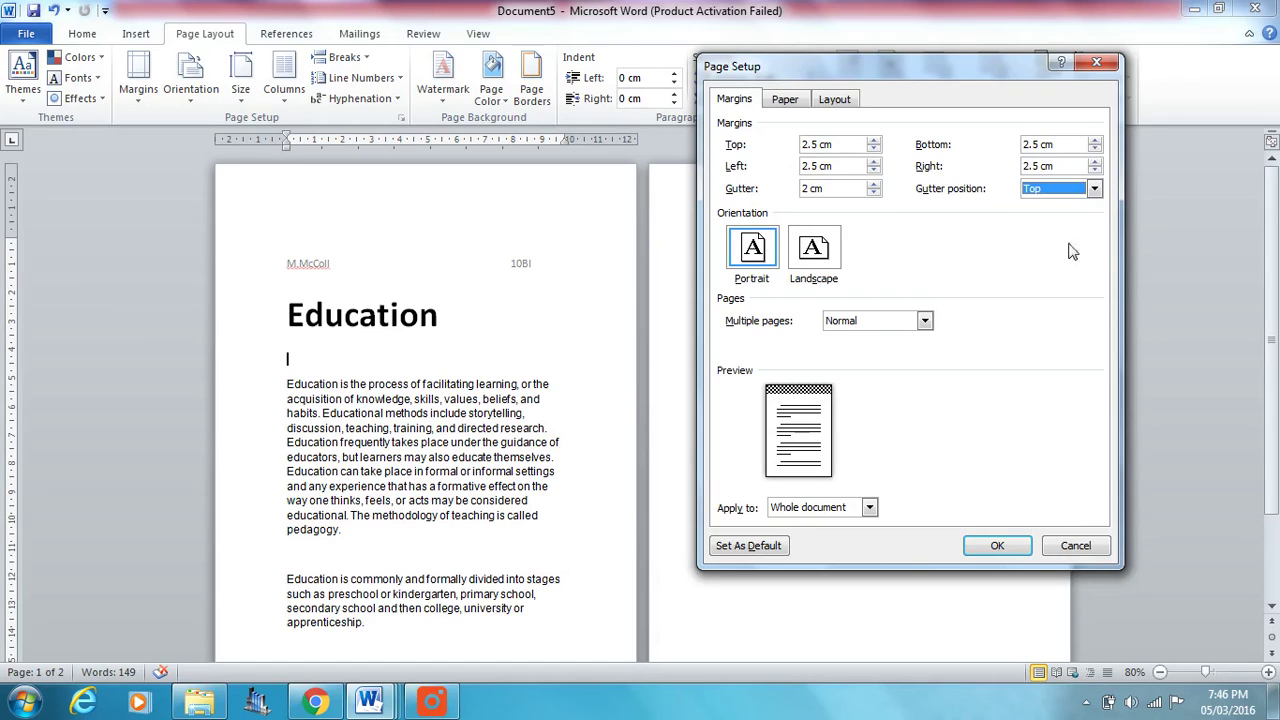
left_click(1075, 545)
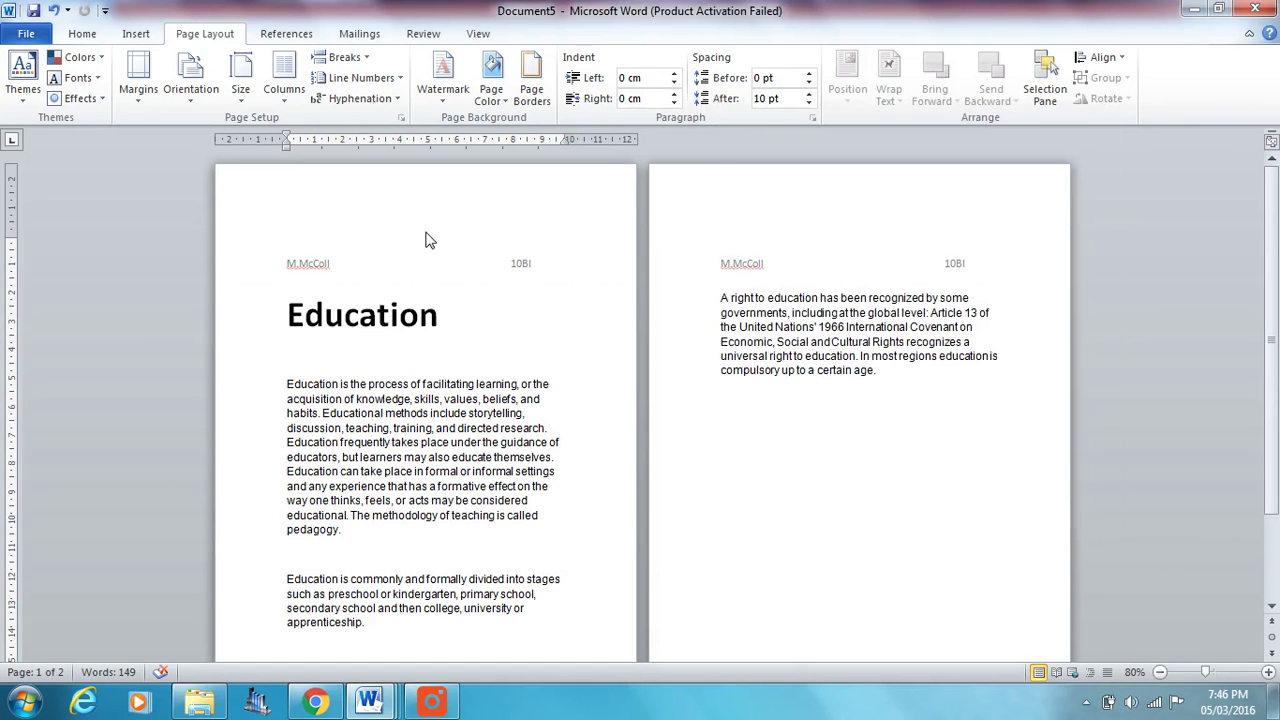
double_click(428, 240)
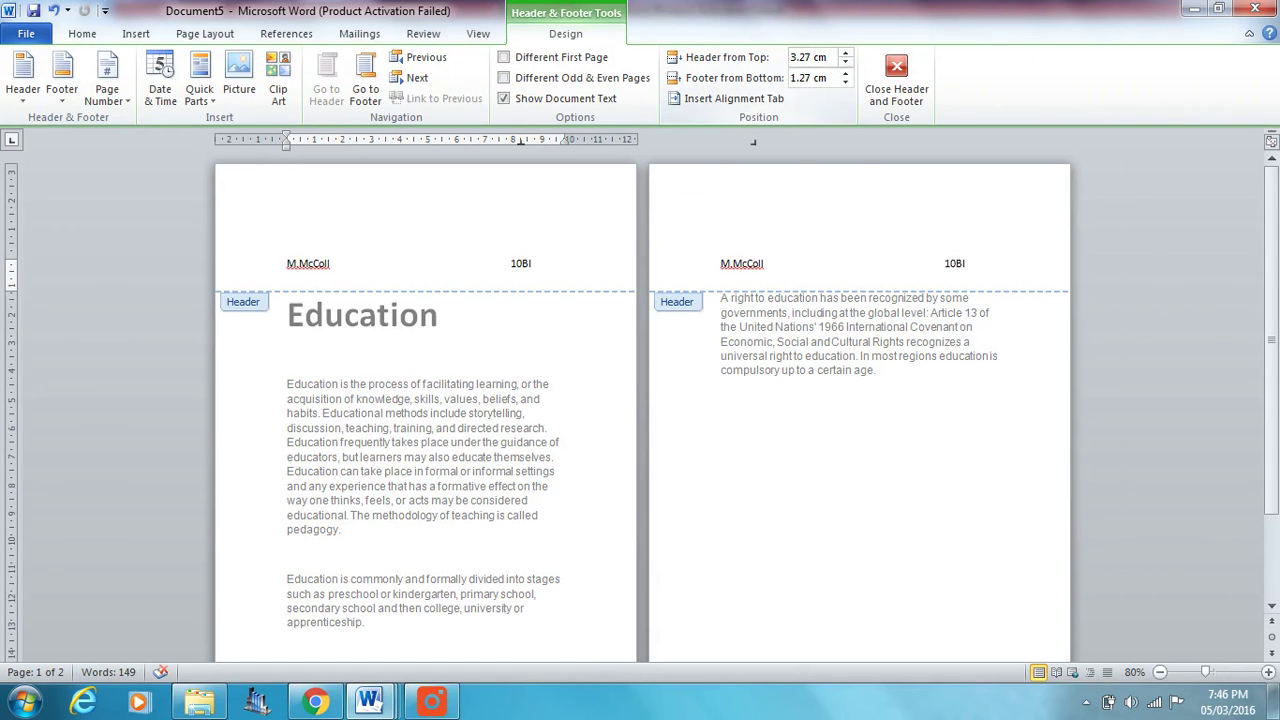
left_click(898, 68)
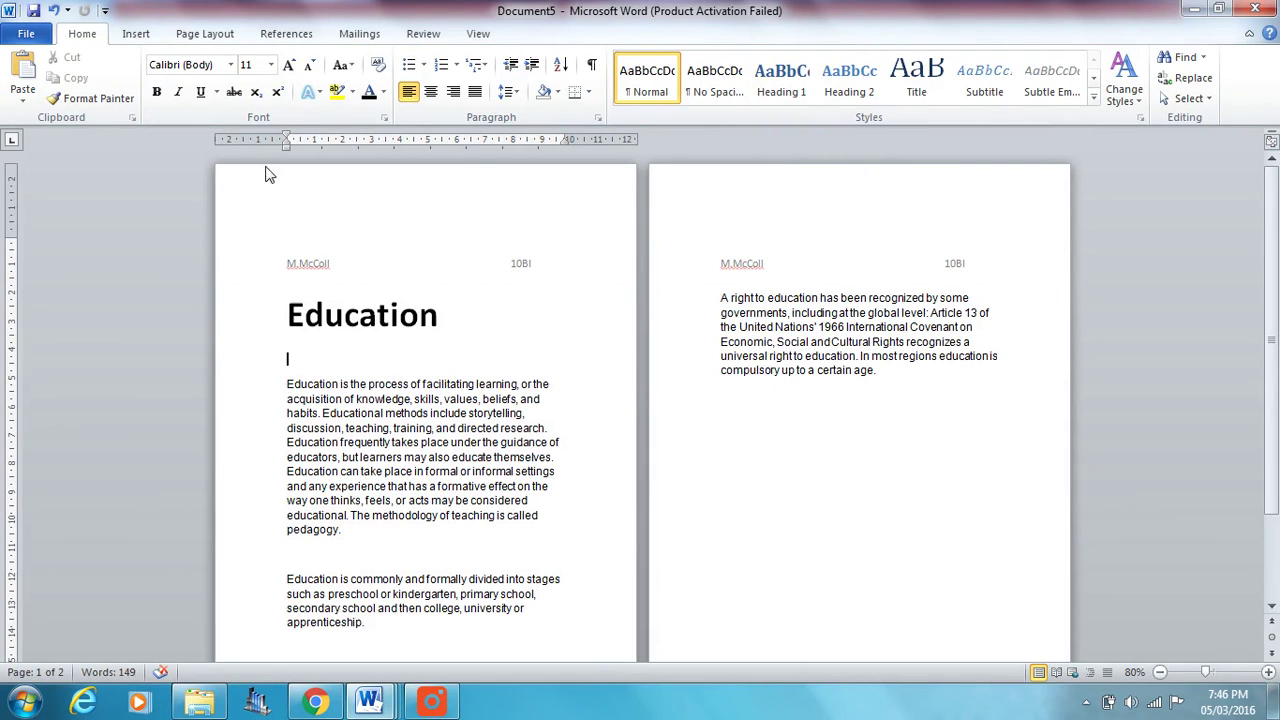
Step: Consult the Basic page layout settings document and return to the education document
mouse_move(370, 700)
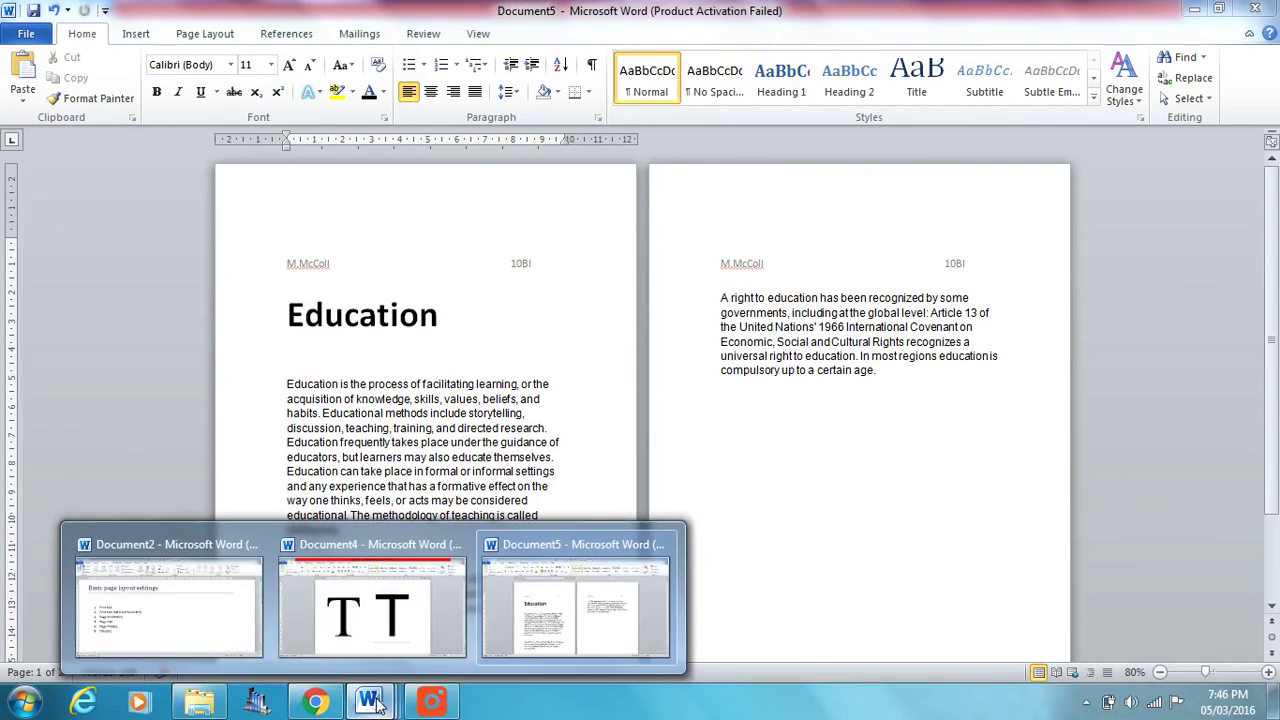
left_click(217, 634)
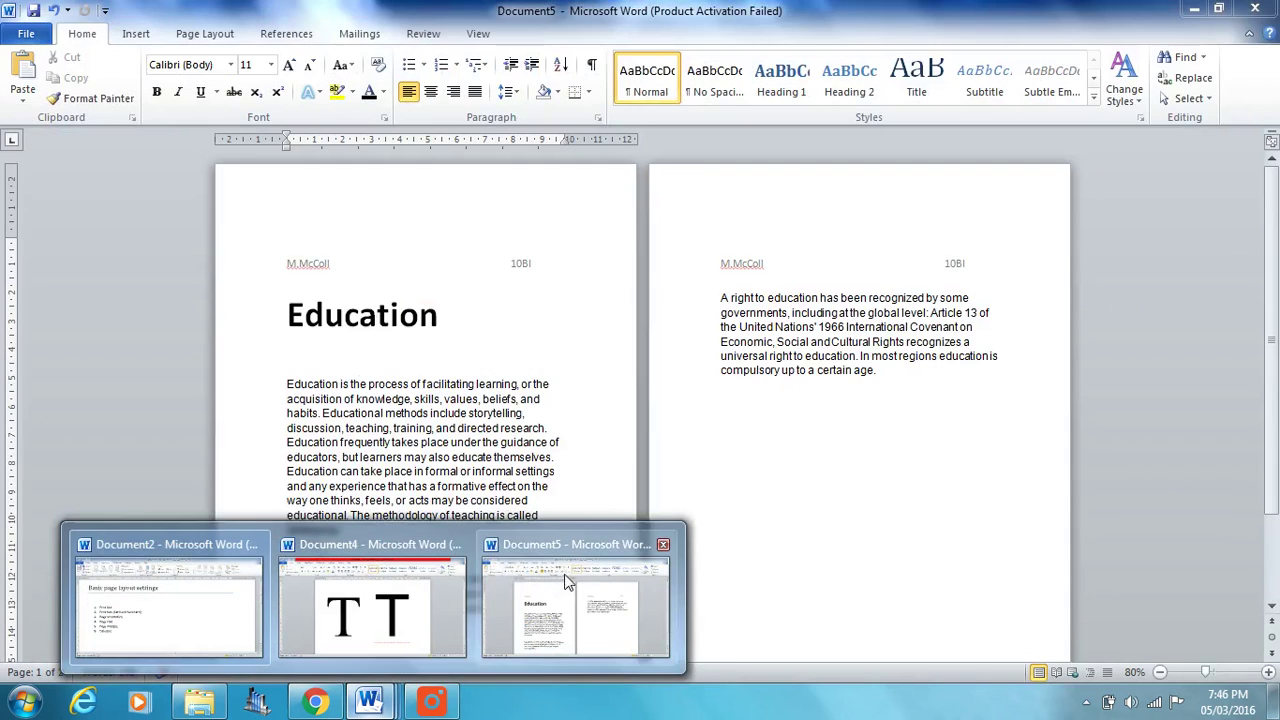
left_click(570, 588)
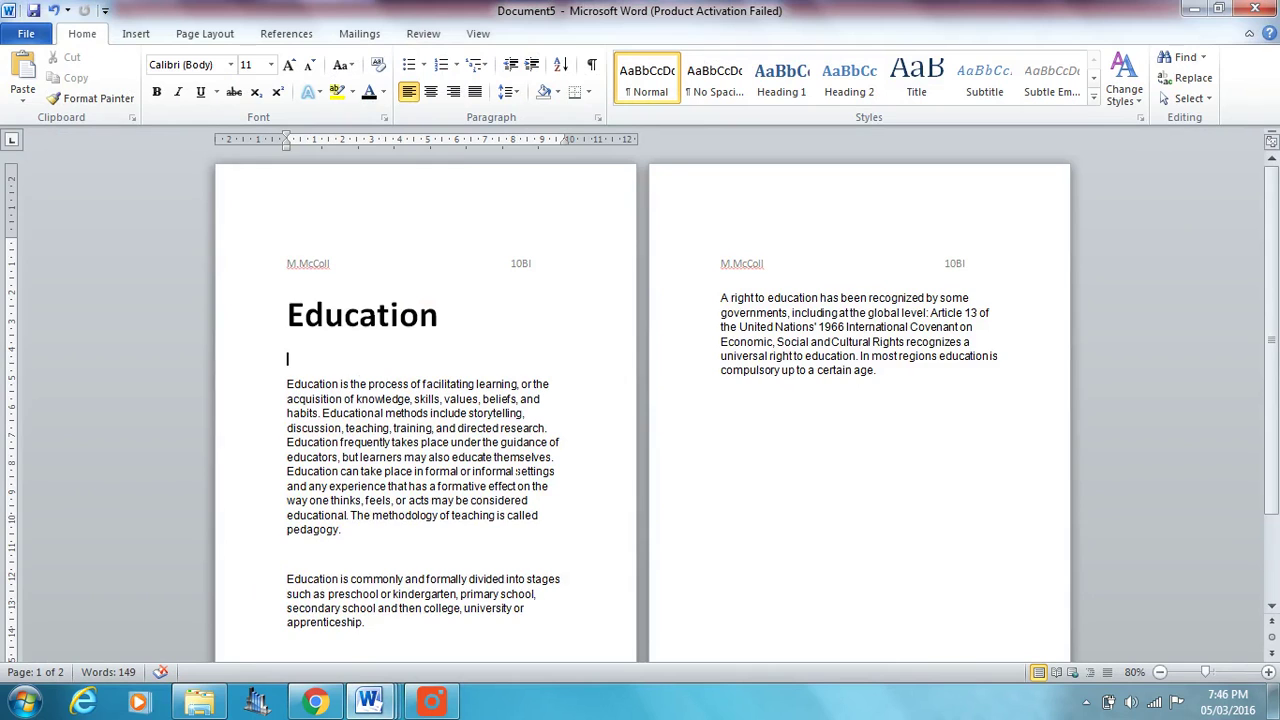
Step: Select the first body paragraph below the Education heading and open the page layout options
scroll(640, 406, "down", 2)
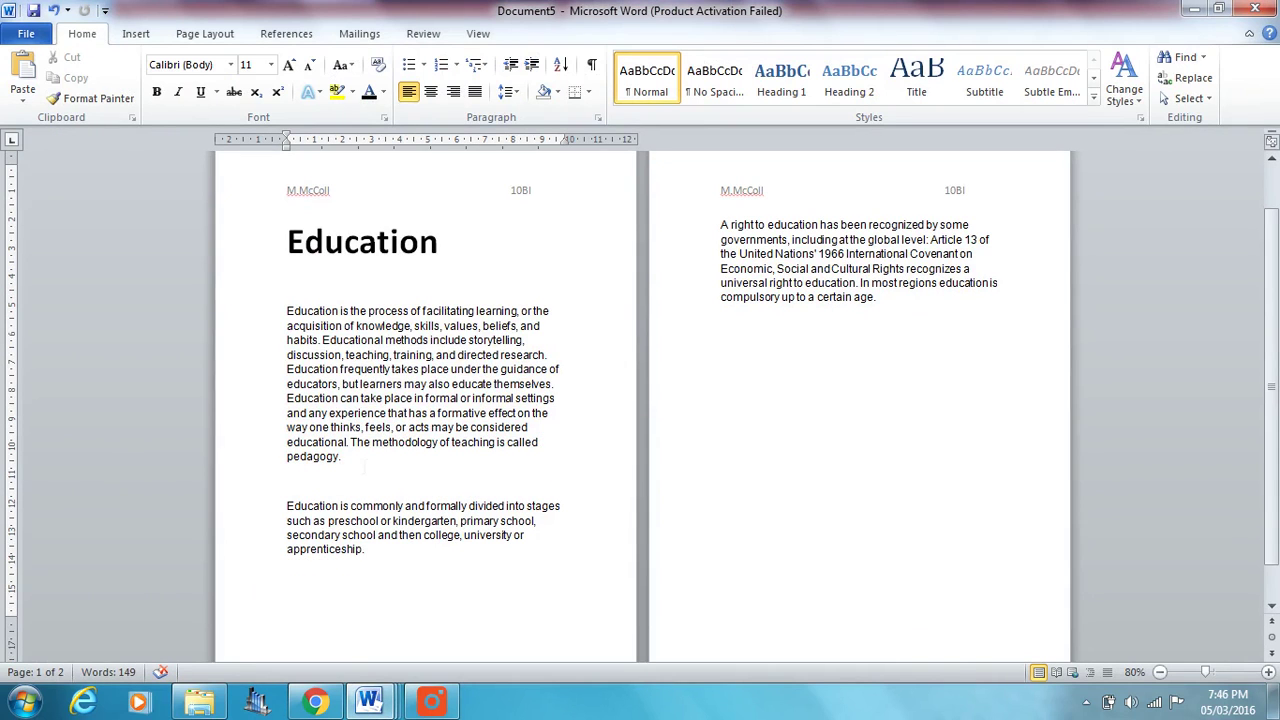
left_click_drag(344, 468, 280, 309)
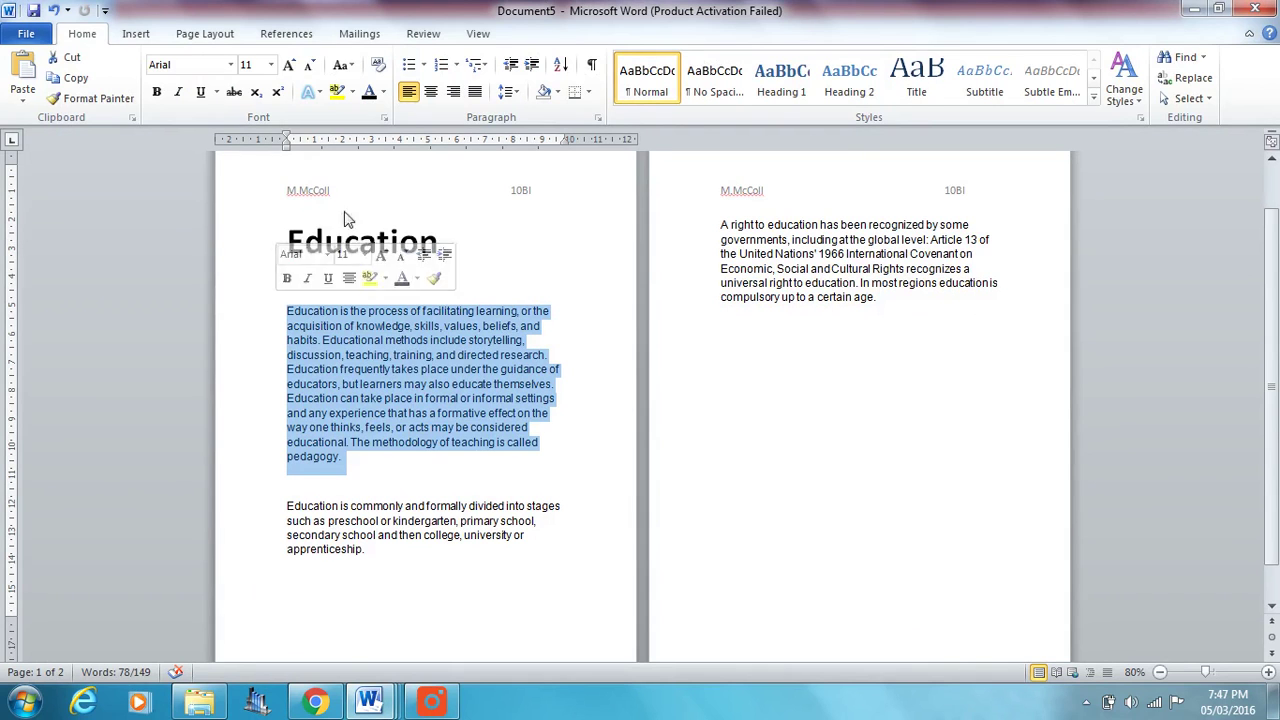
left_click(199, 34)
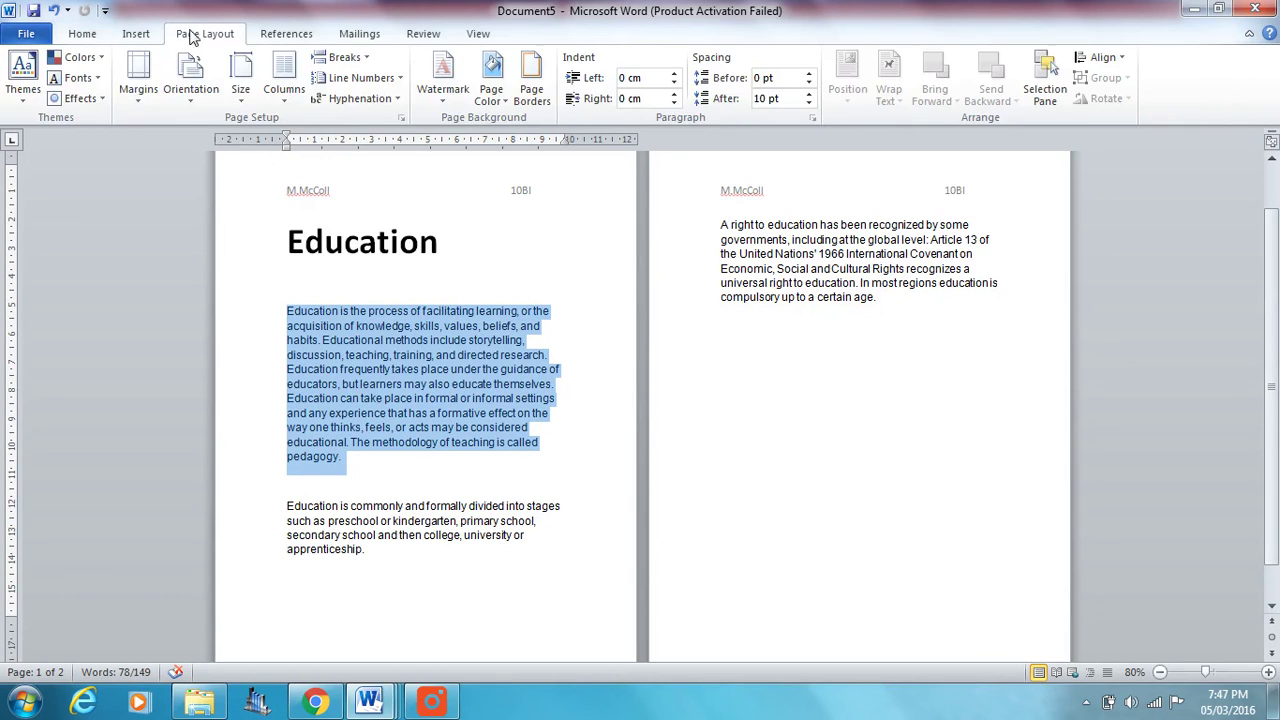
left_click(136, 34)
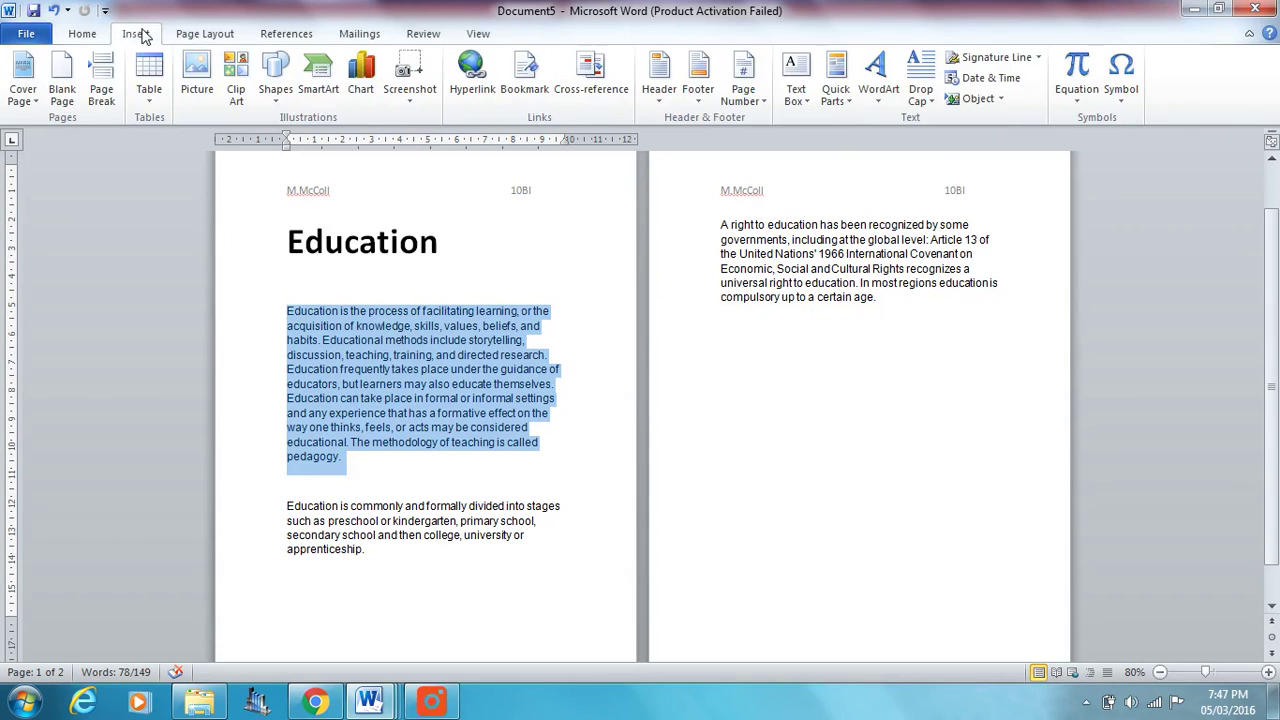
left_click(197, 35)
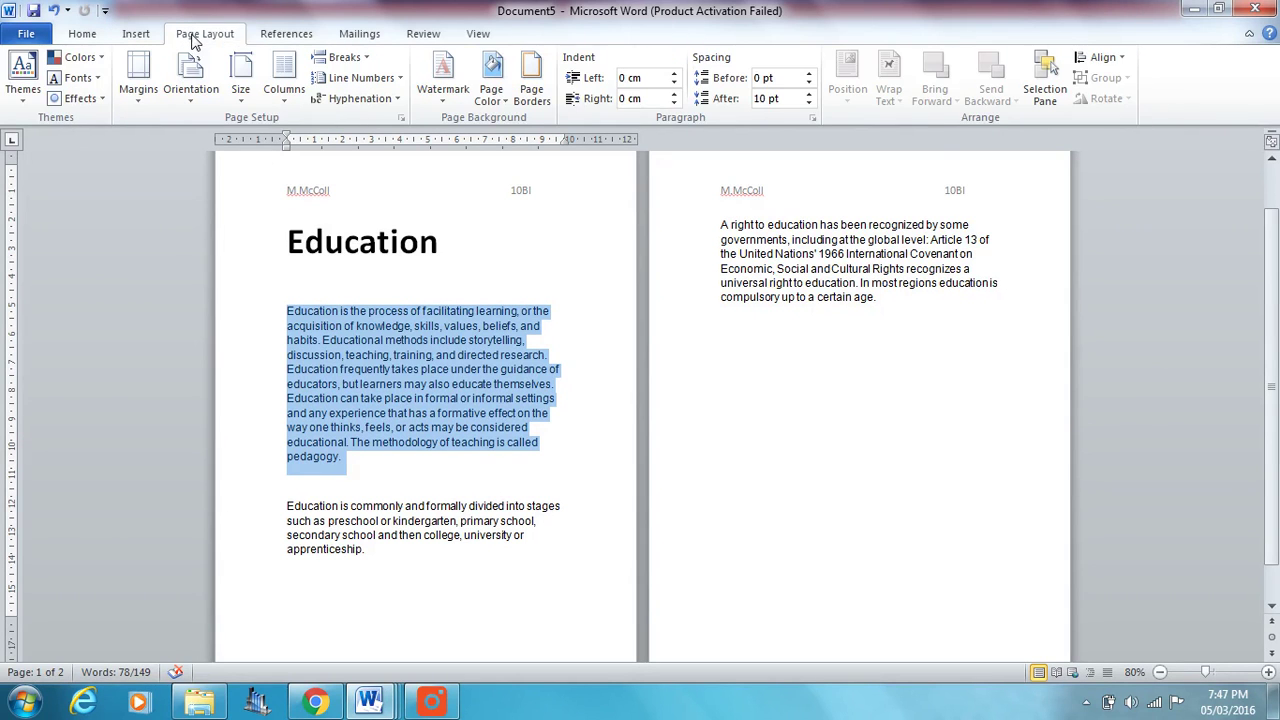
left_click(286, 34)
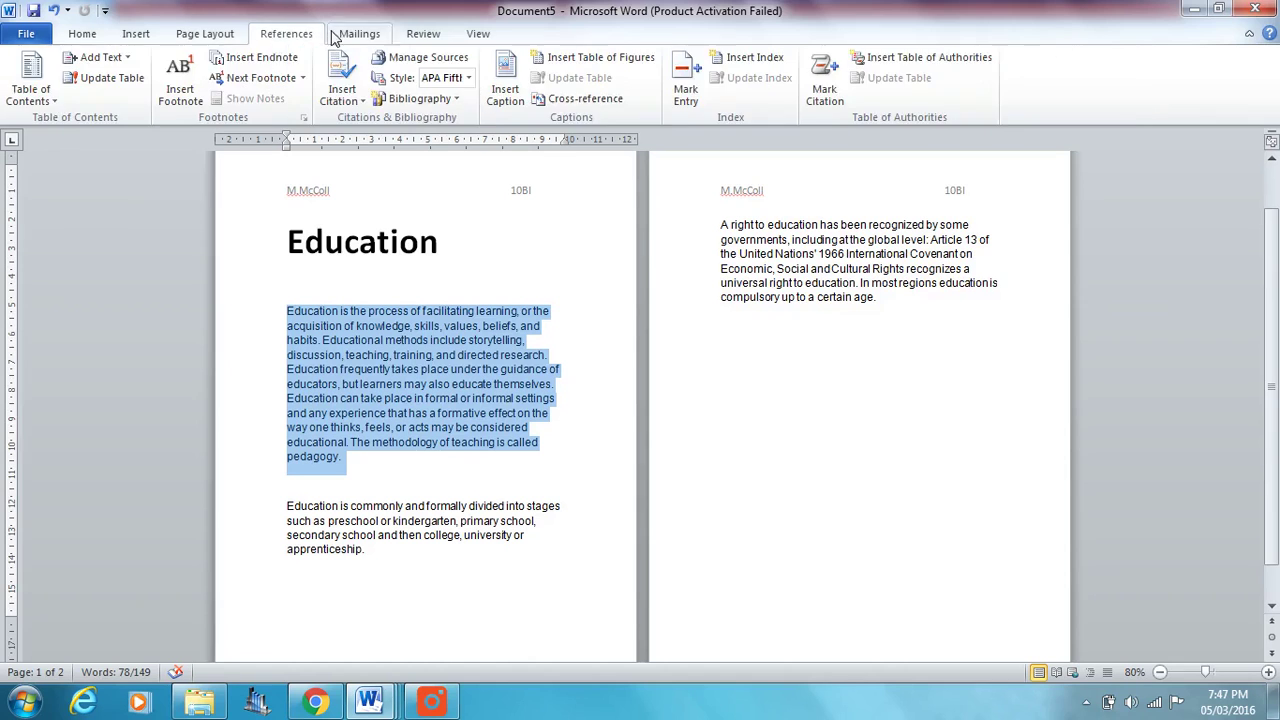
left_click(359, 34)
left_click(424, 36)
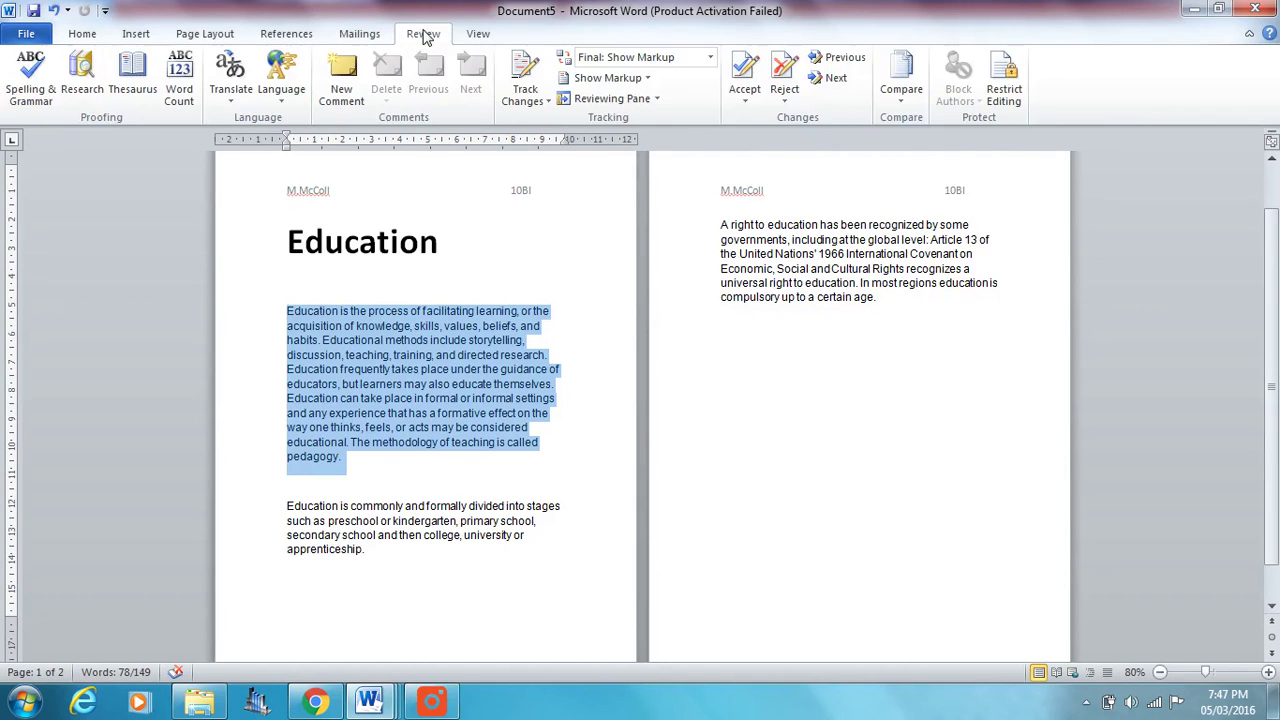
left_click(472, 38)
Step: Format the selected first paragraph as two columns with a line between and 1.5 cm spacing
left_click(203, 36)
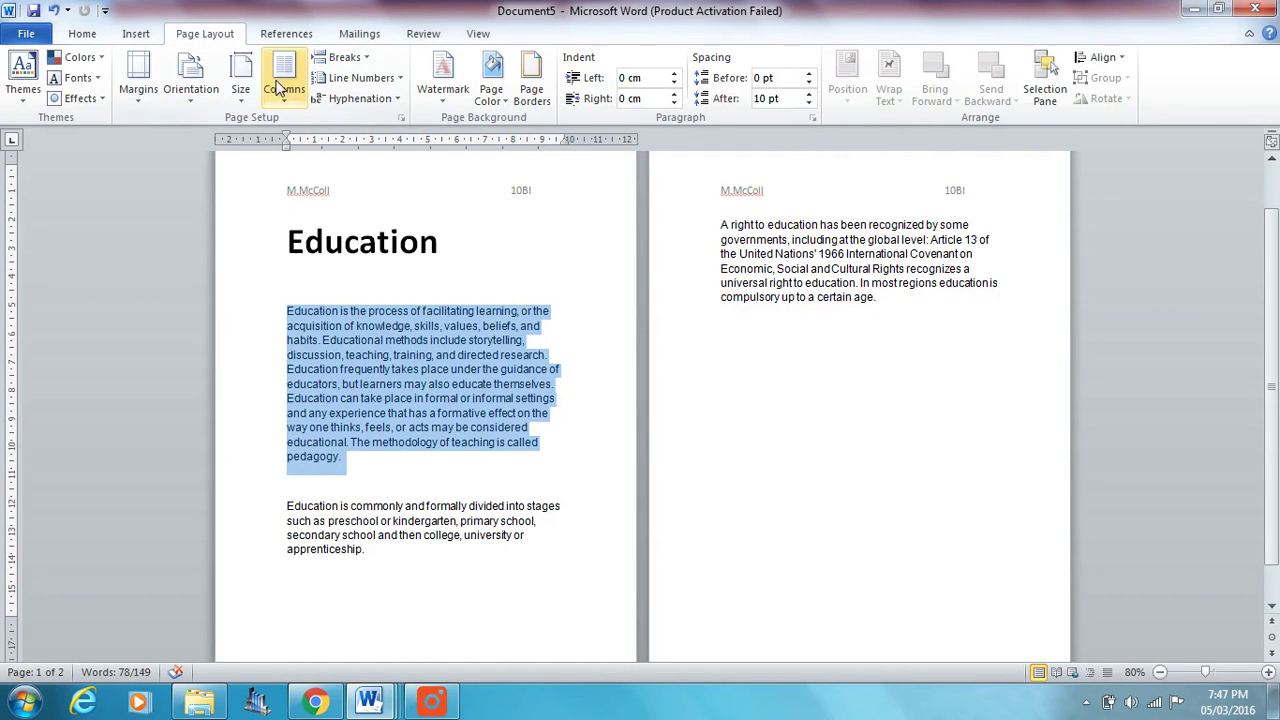
left_click(284, 90)
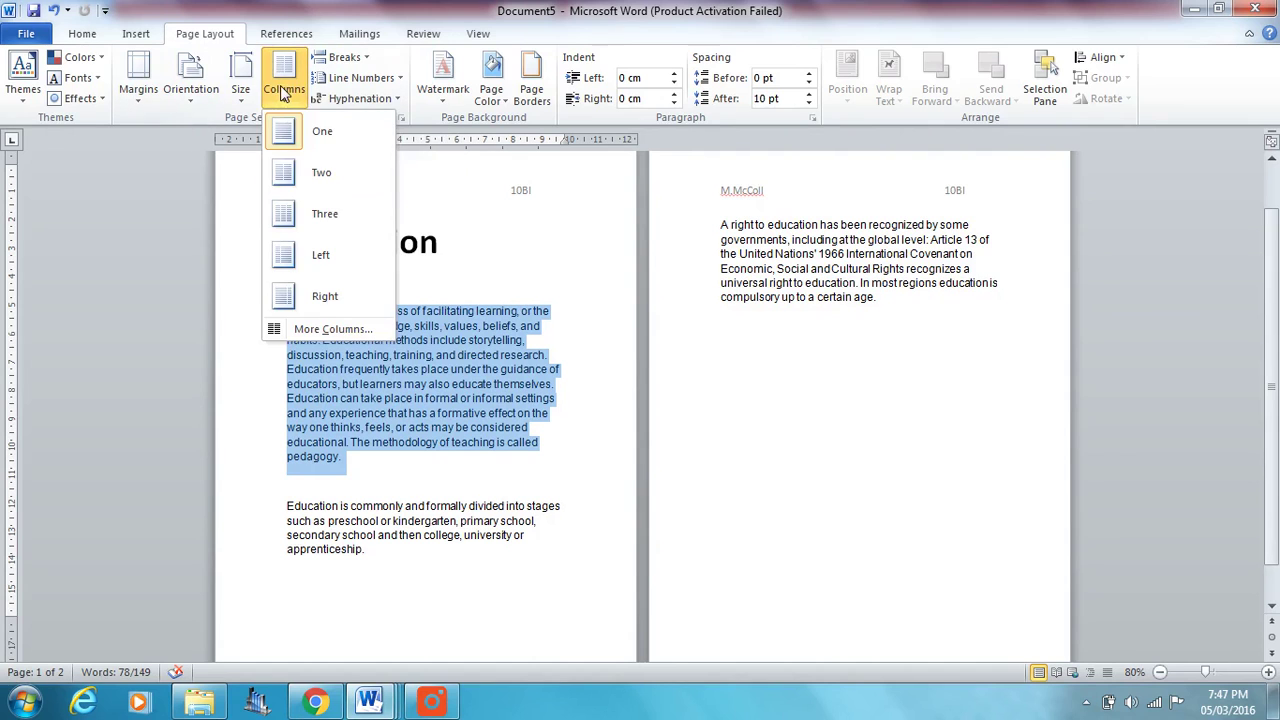
left_click(336, 330)
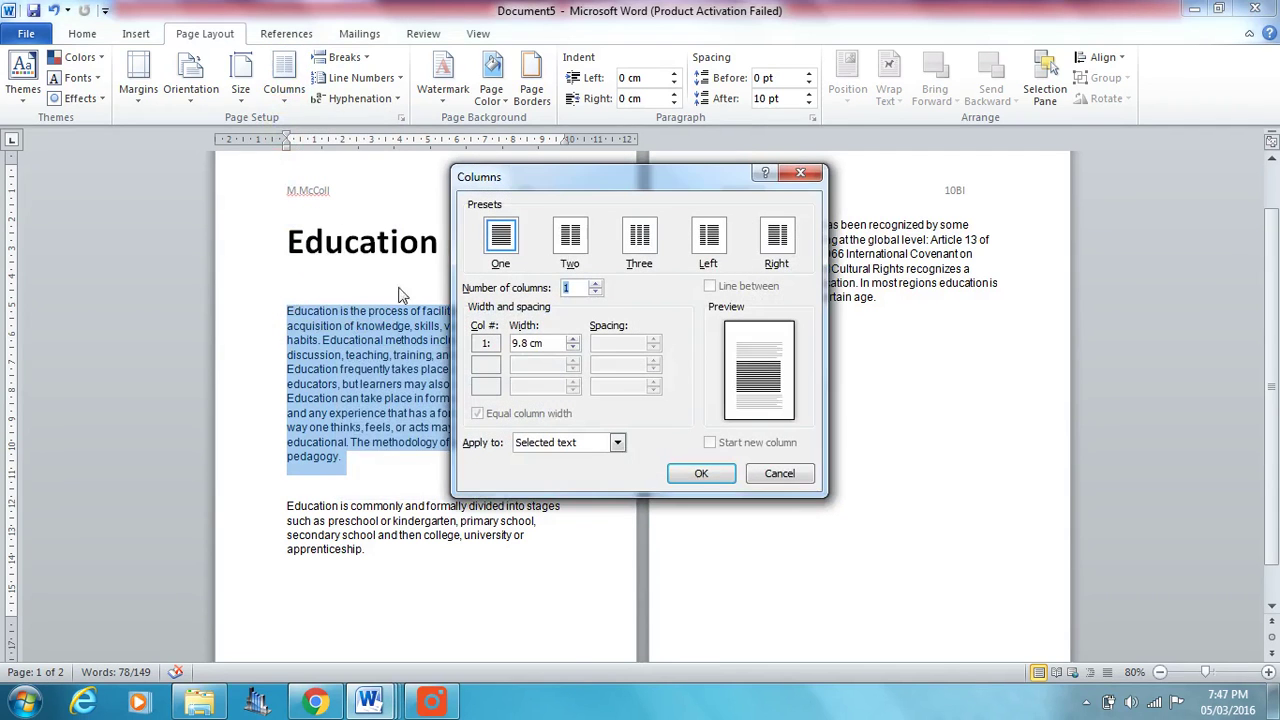
left_click_drag(678, 181, 886, 176)
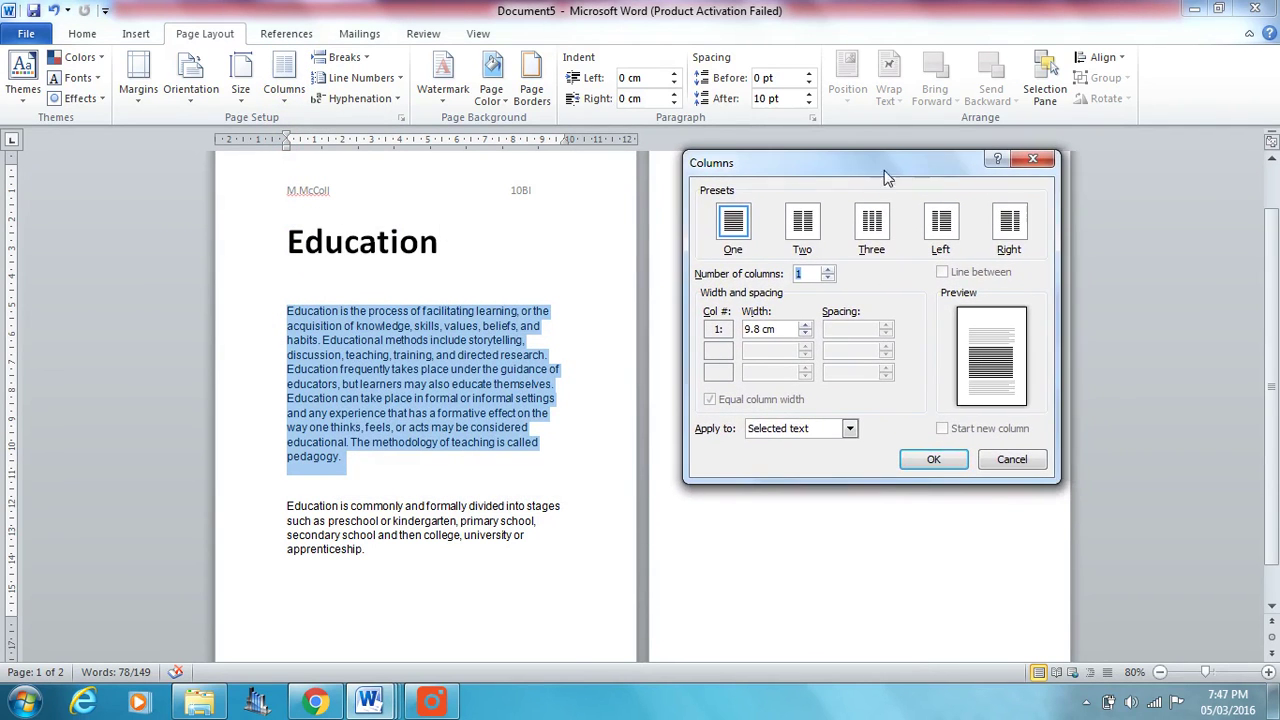
left_click(804, 226)
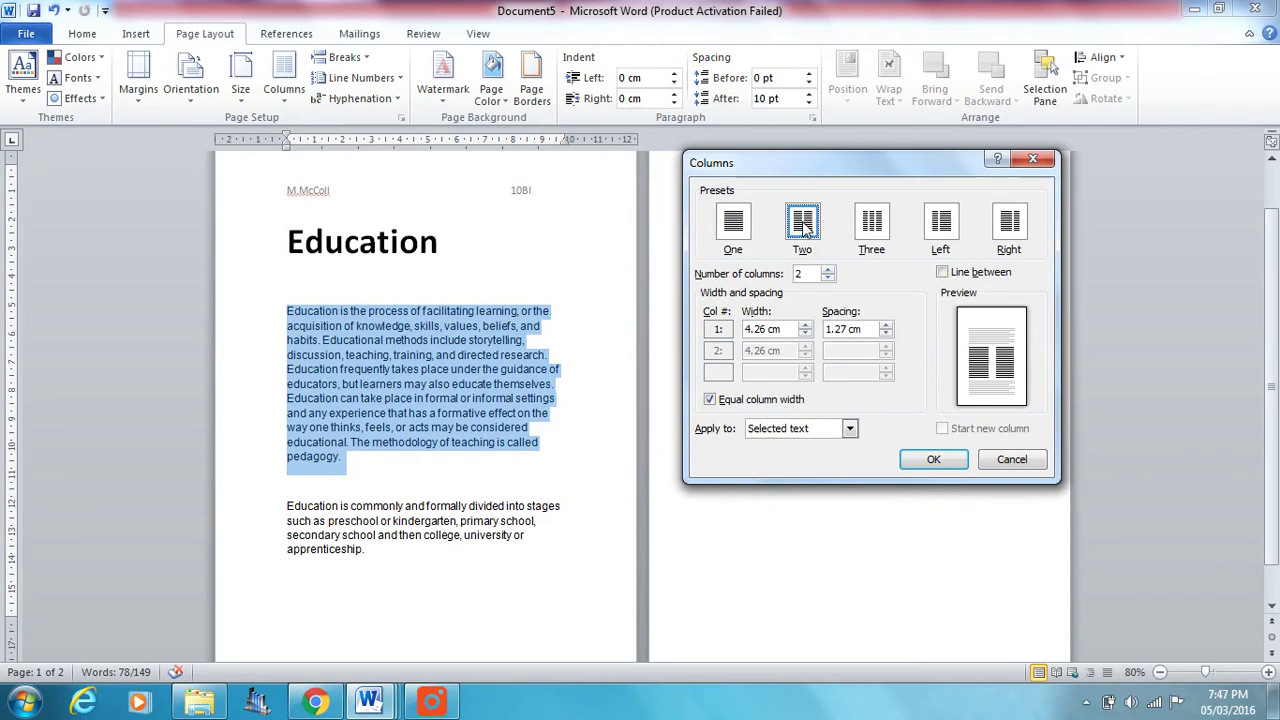
left_click(944, 272)
left_click(862, 329)
left_click_drag(862, 329, 825, 329)
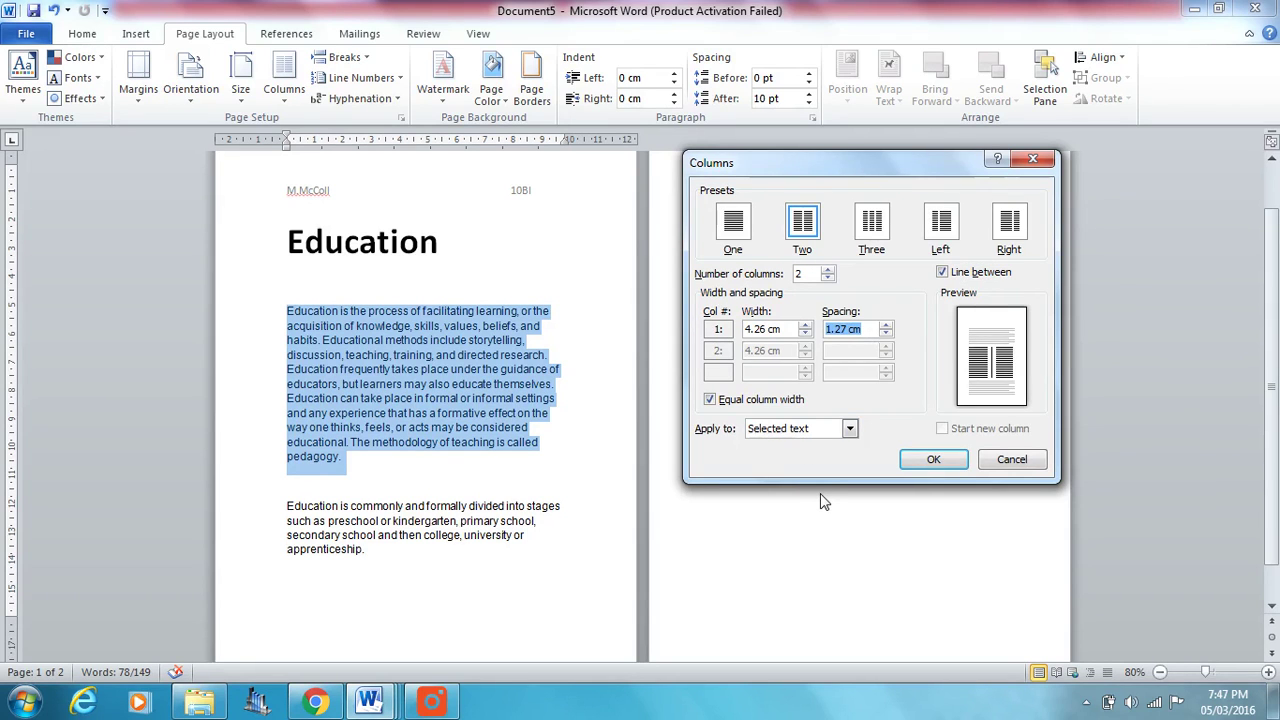
type("1.5")
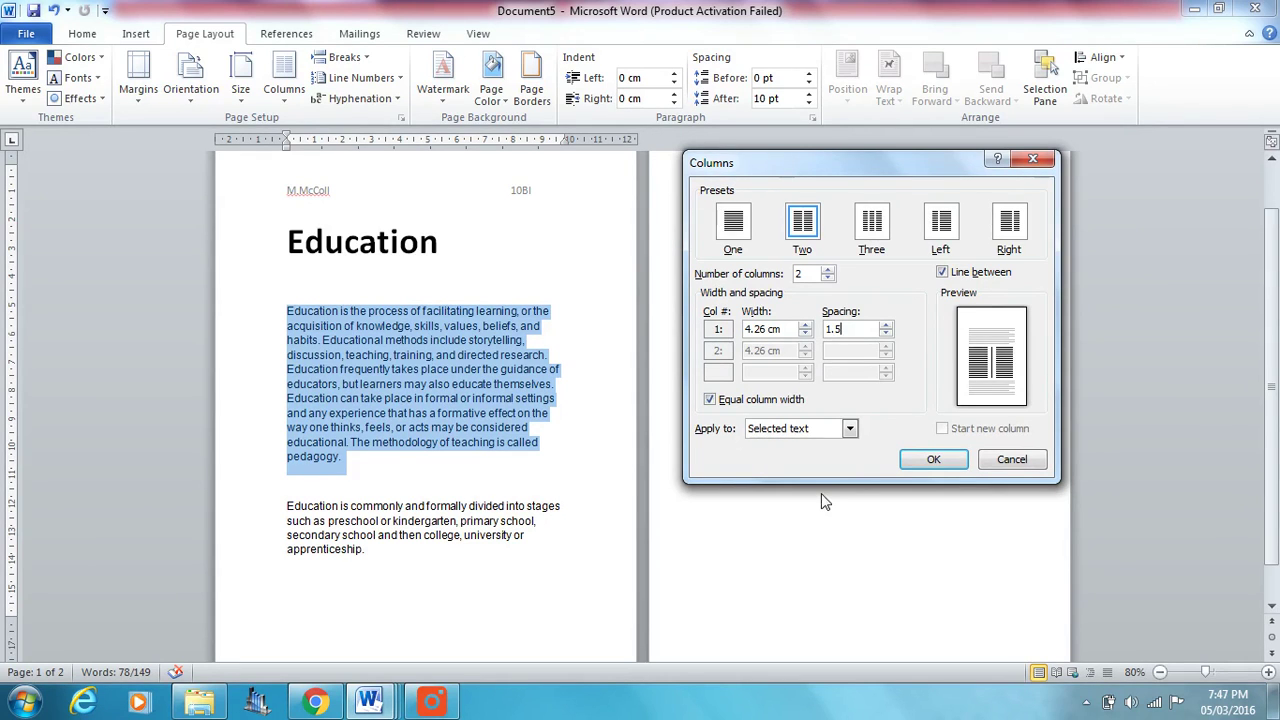
left_click(933, 459)
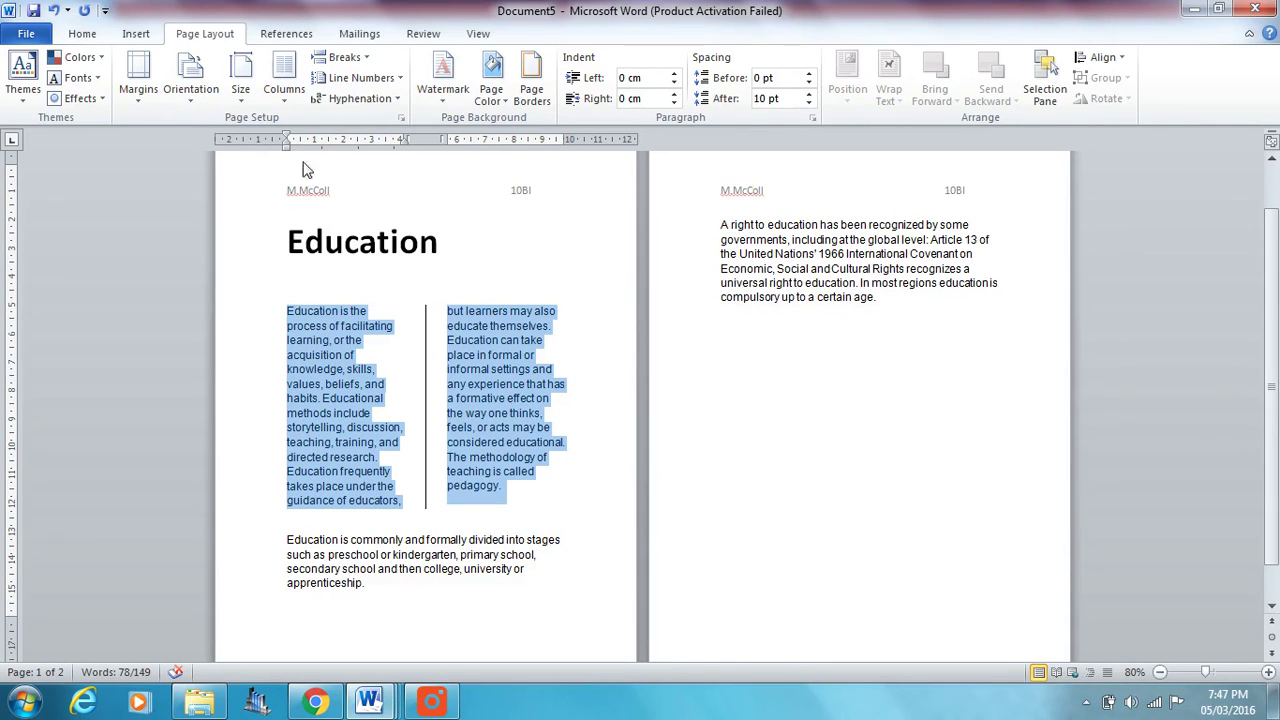
Step: Set the spacing between the first paragraph's two columns to 1 cm and deselect the text
left_click(284, 80)
left_click(333, 329)
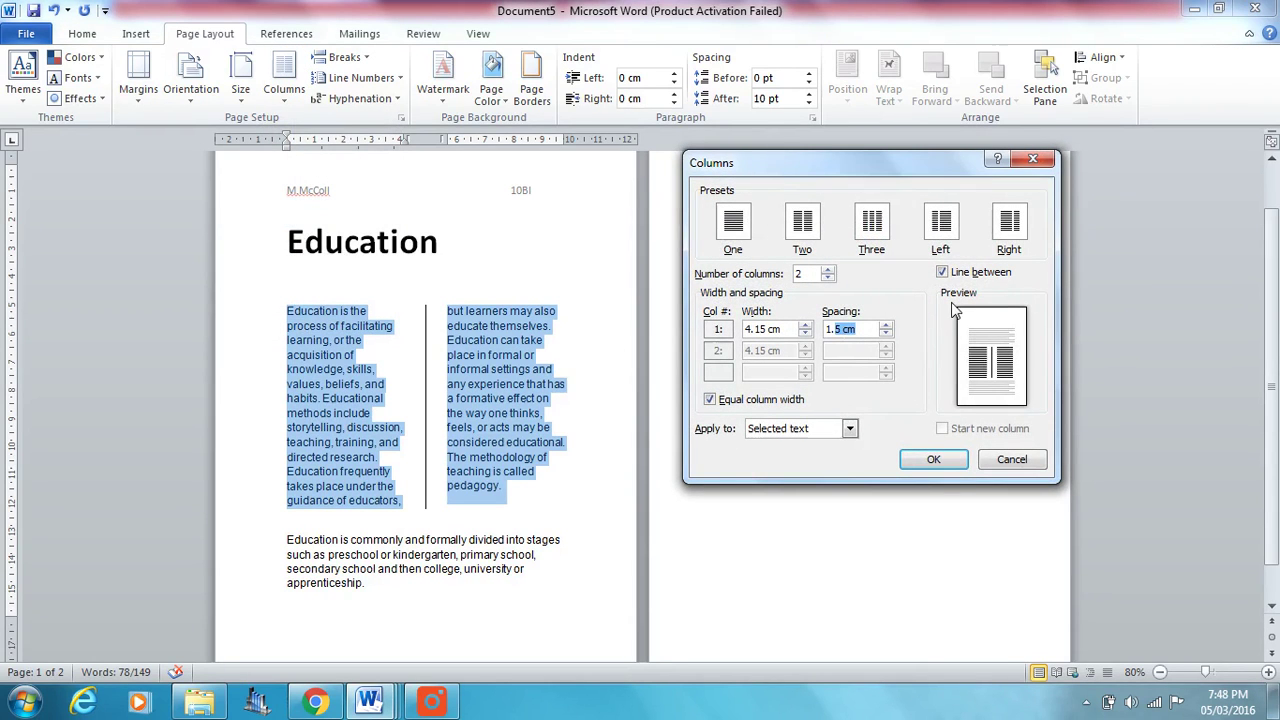
type("1")
left_click(933, 459)
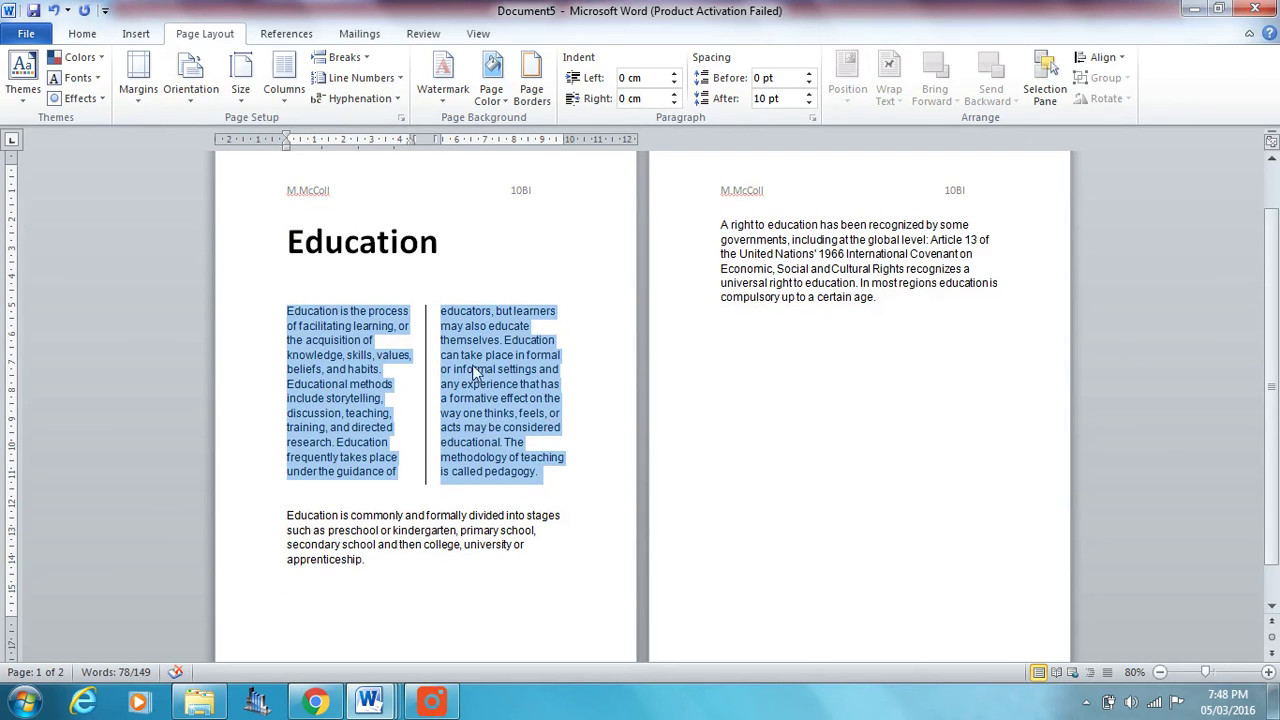
left_click(576, 430)
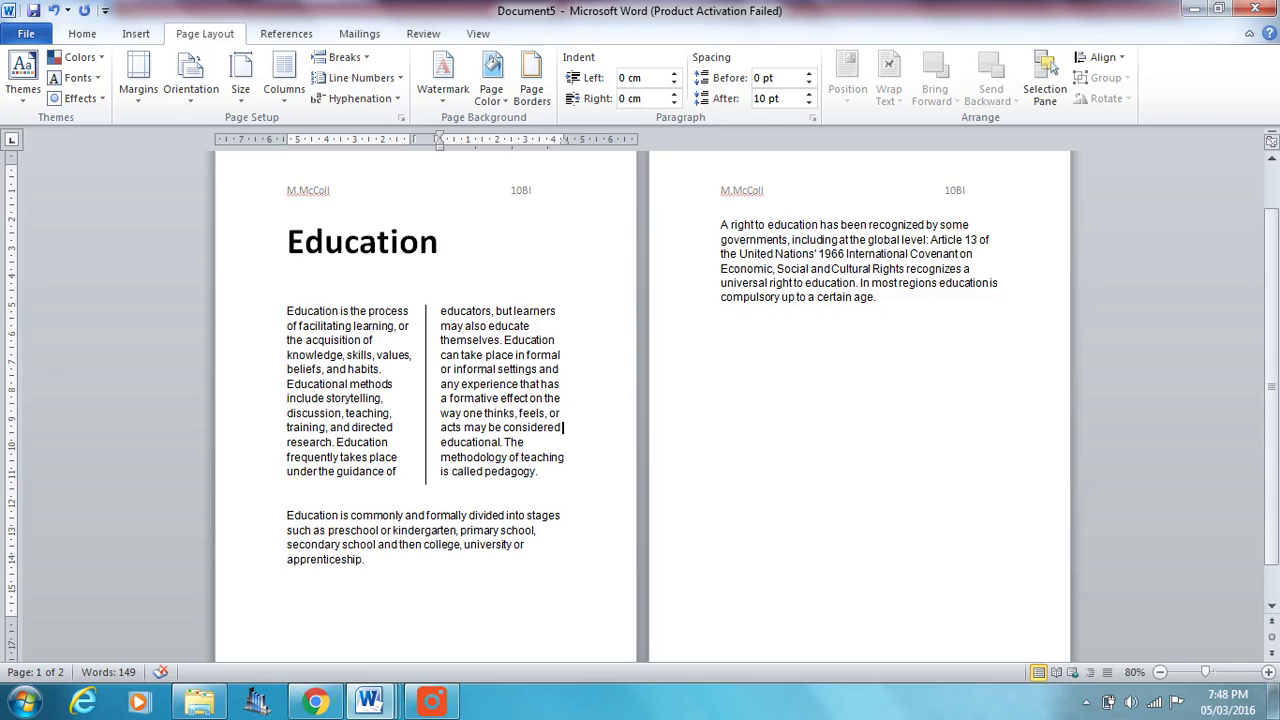
Step: Consult the Basic page layout settings document and look through the available font sizes without changing any
mouse_move(368, 703)
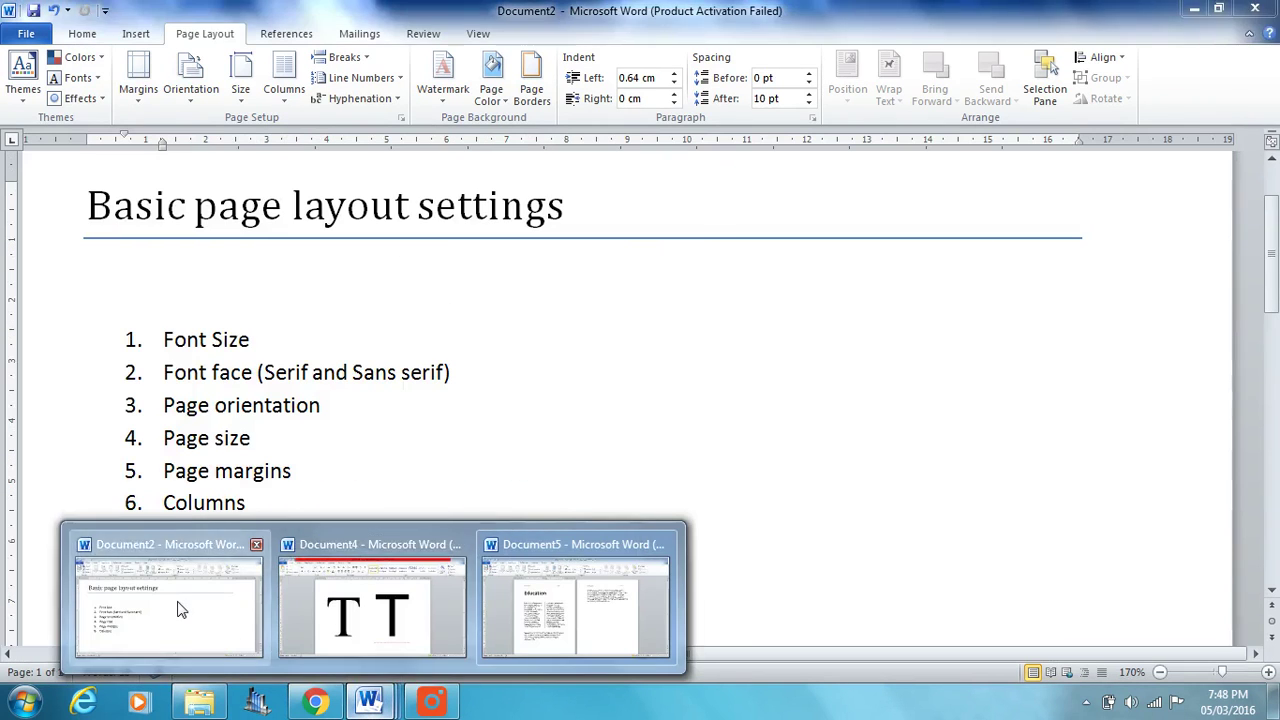
left_click(177, 606)
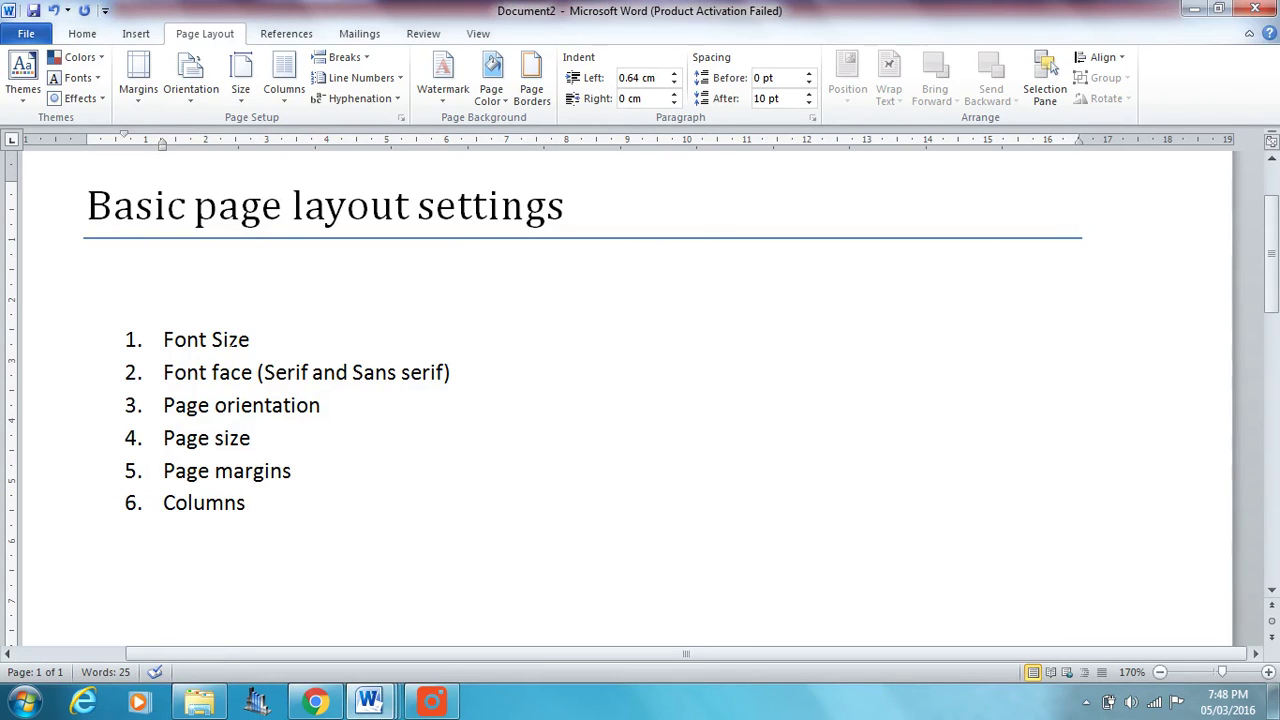
left_click(92, 34)
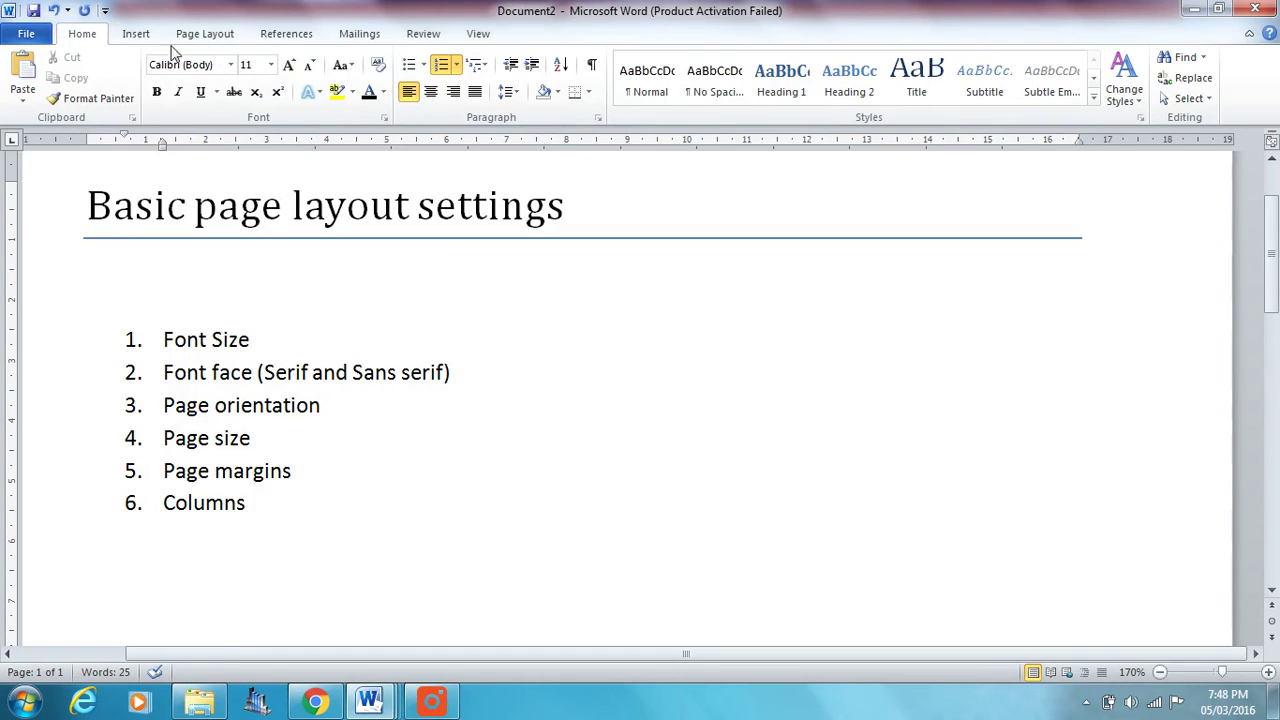
left_click(270, 65)
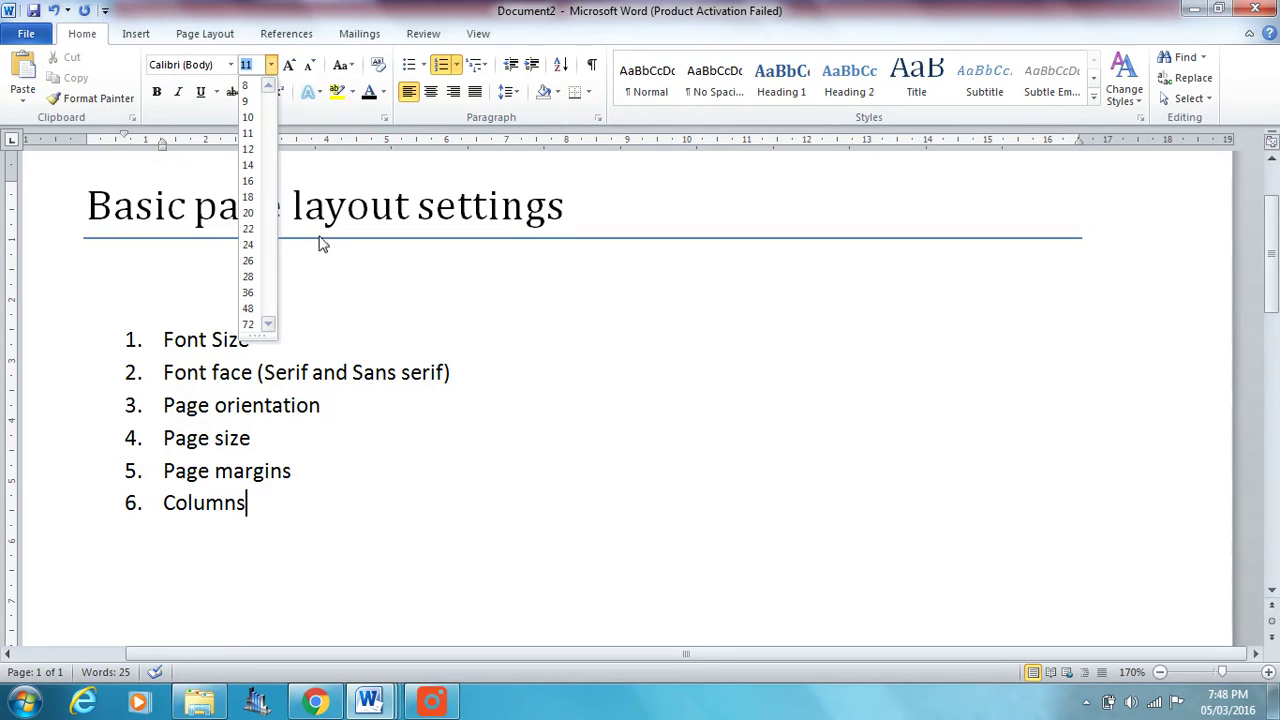
left_click(325, 113)
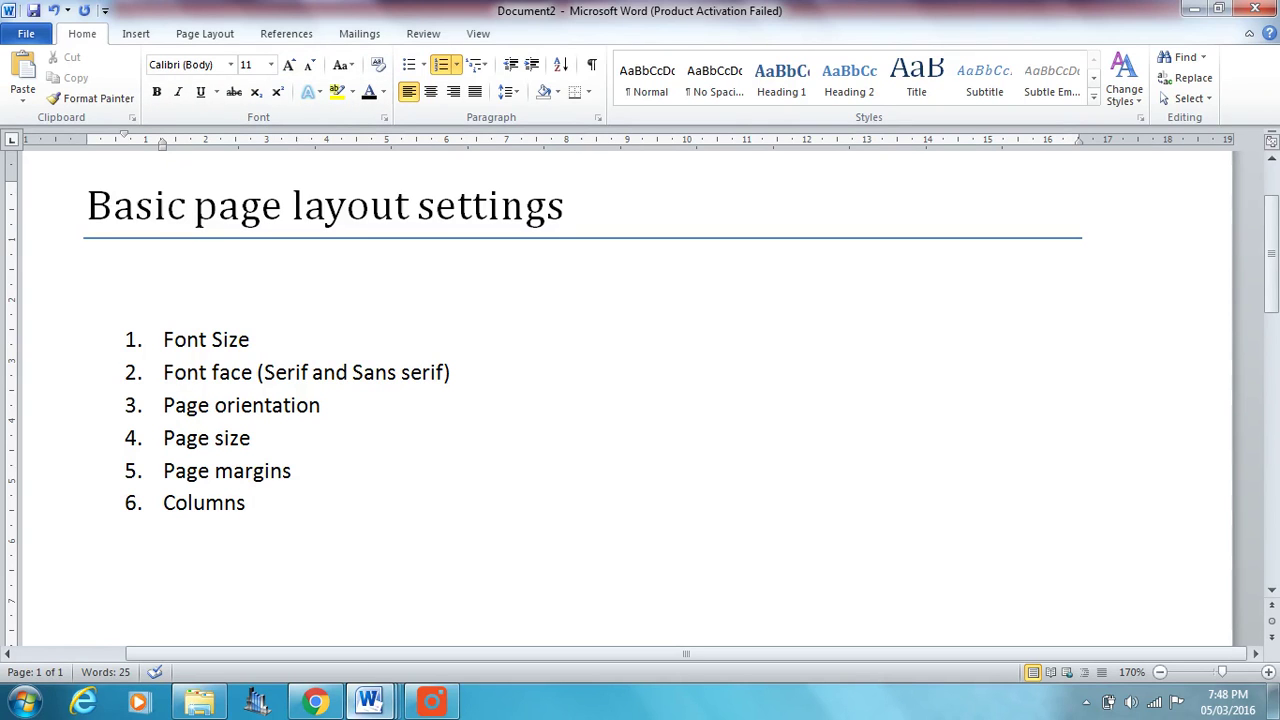
Step: Return to the education document and set the Education heading's font size to 37
mouse_move(369, 702)
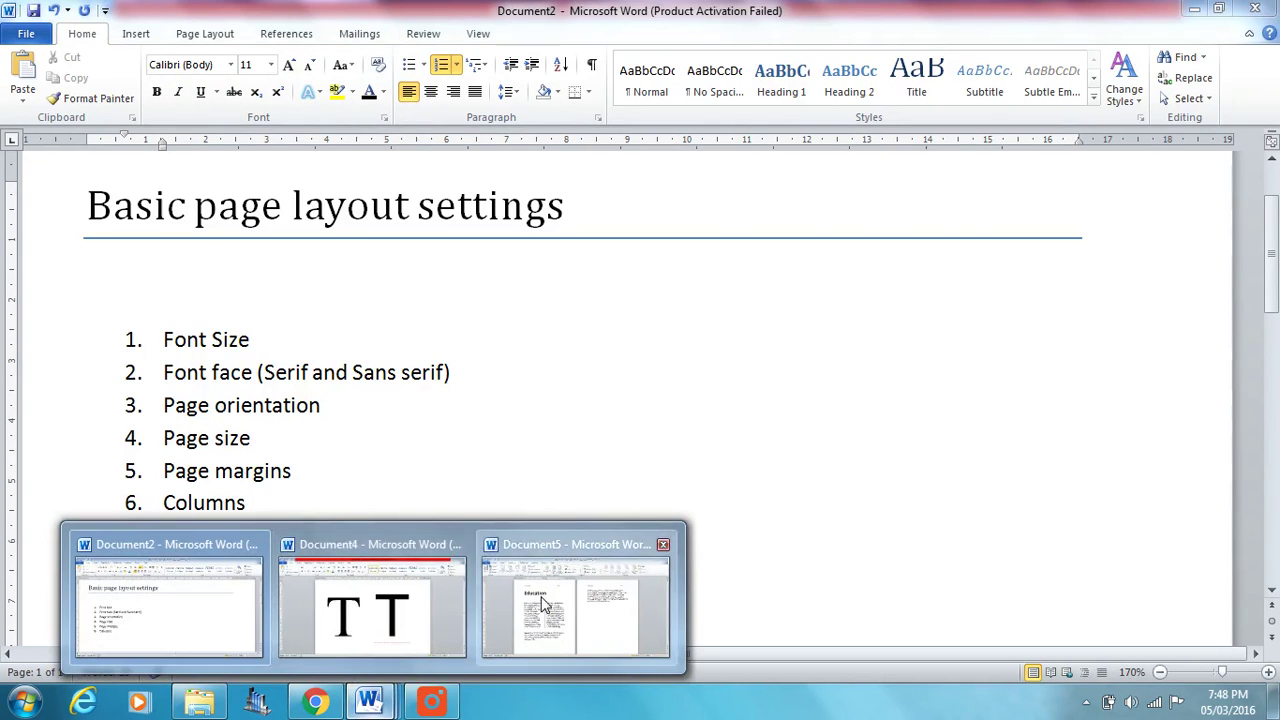
left_click(549, 604)
left_click(216, 248)
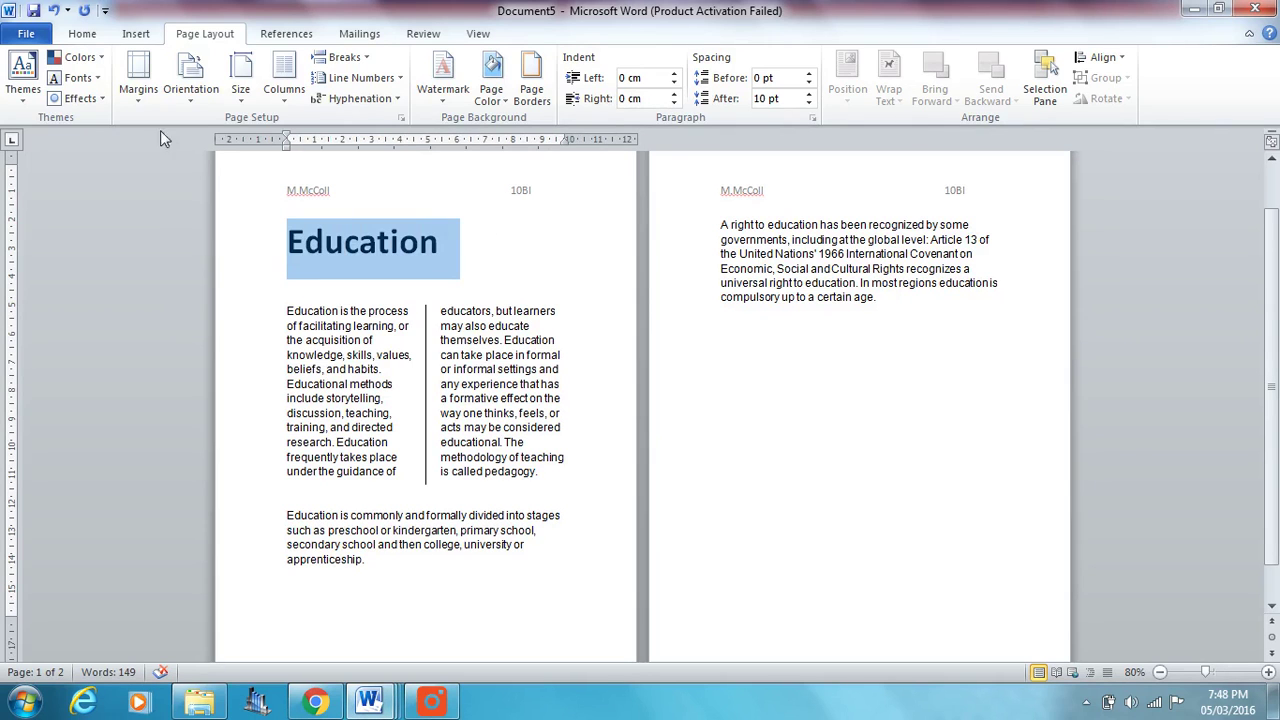
left_click(84, 35)
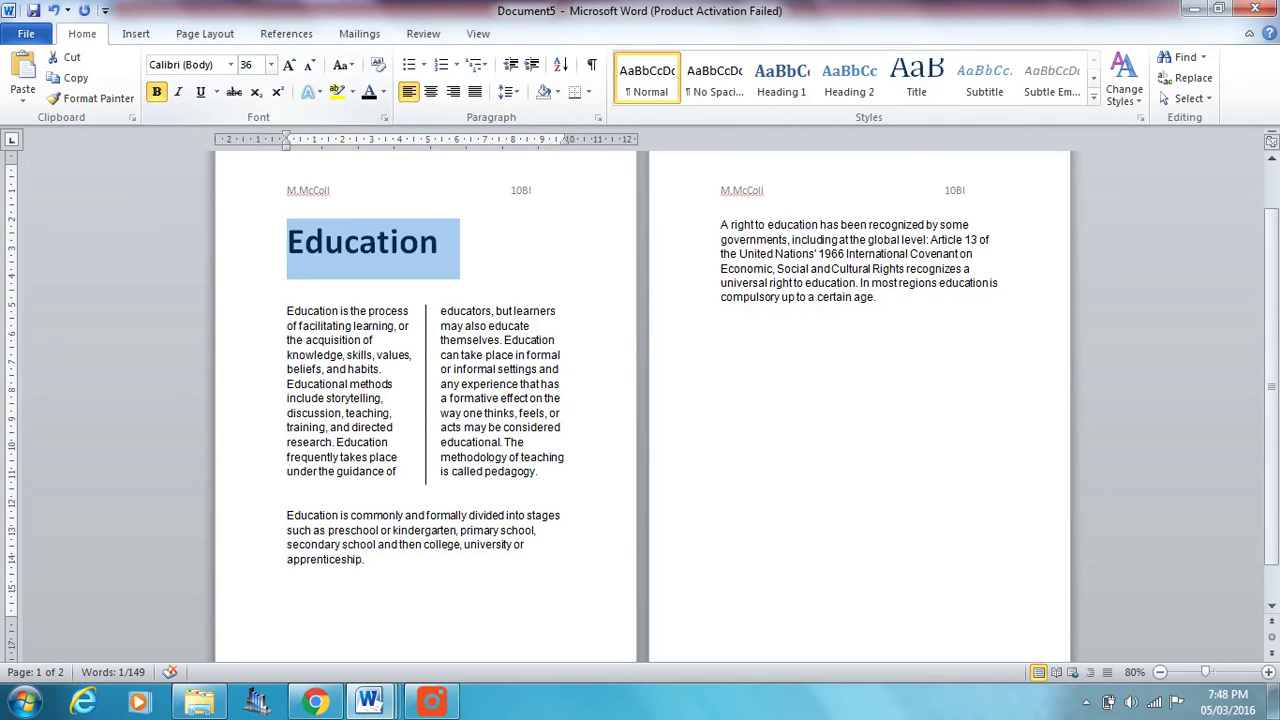
left_click(272, 64)
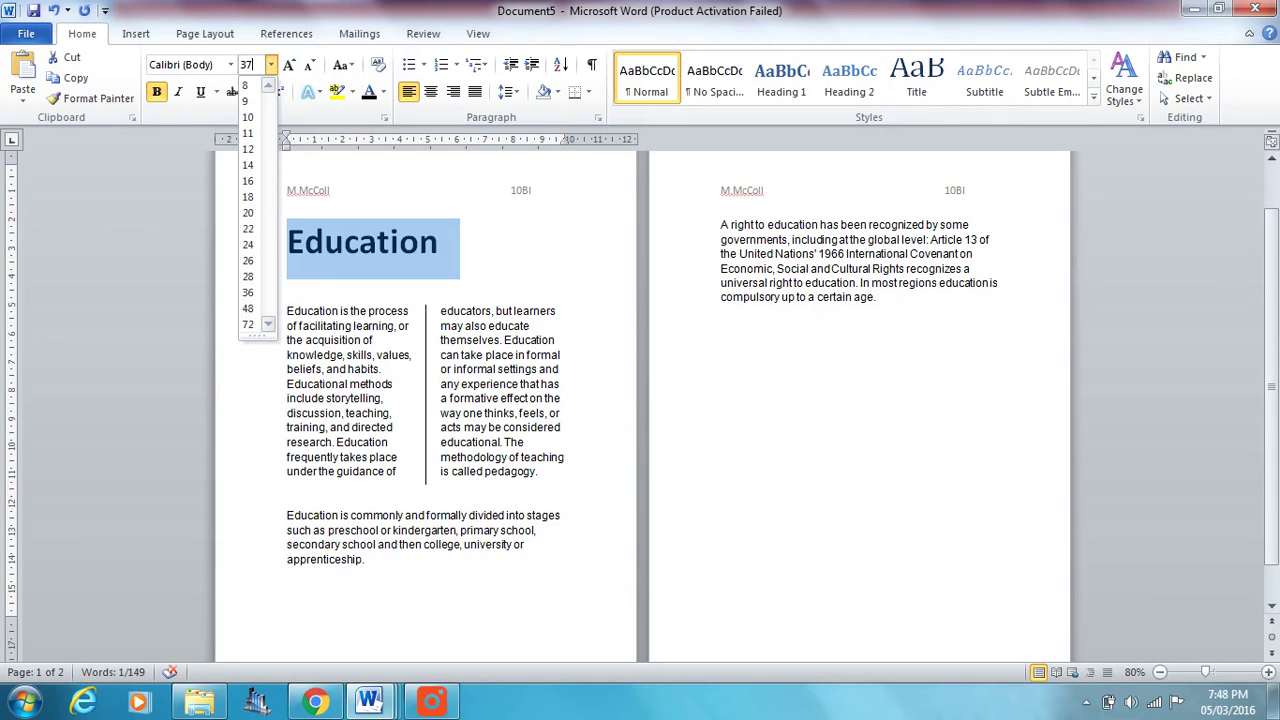
key("Return")
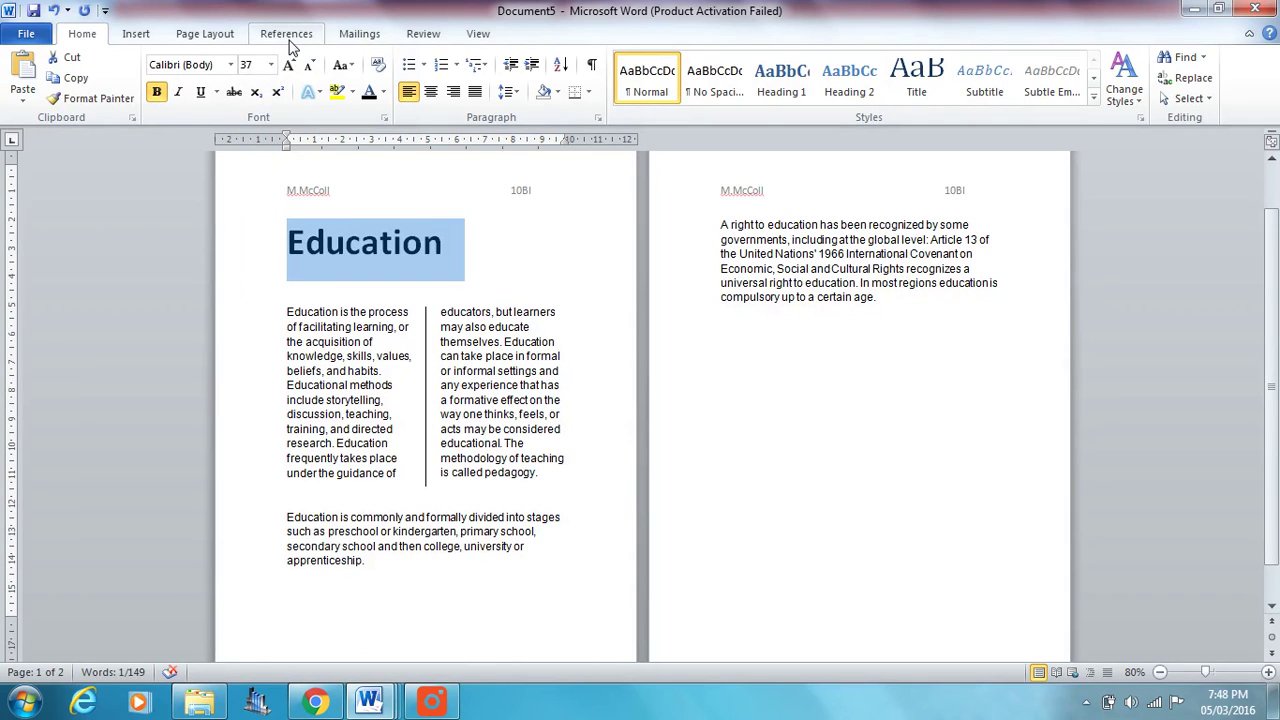
left_click(478, 252)
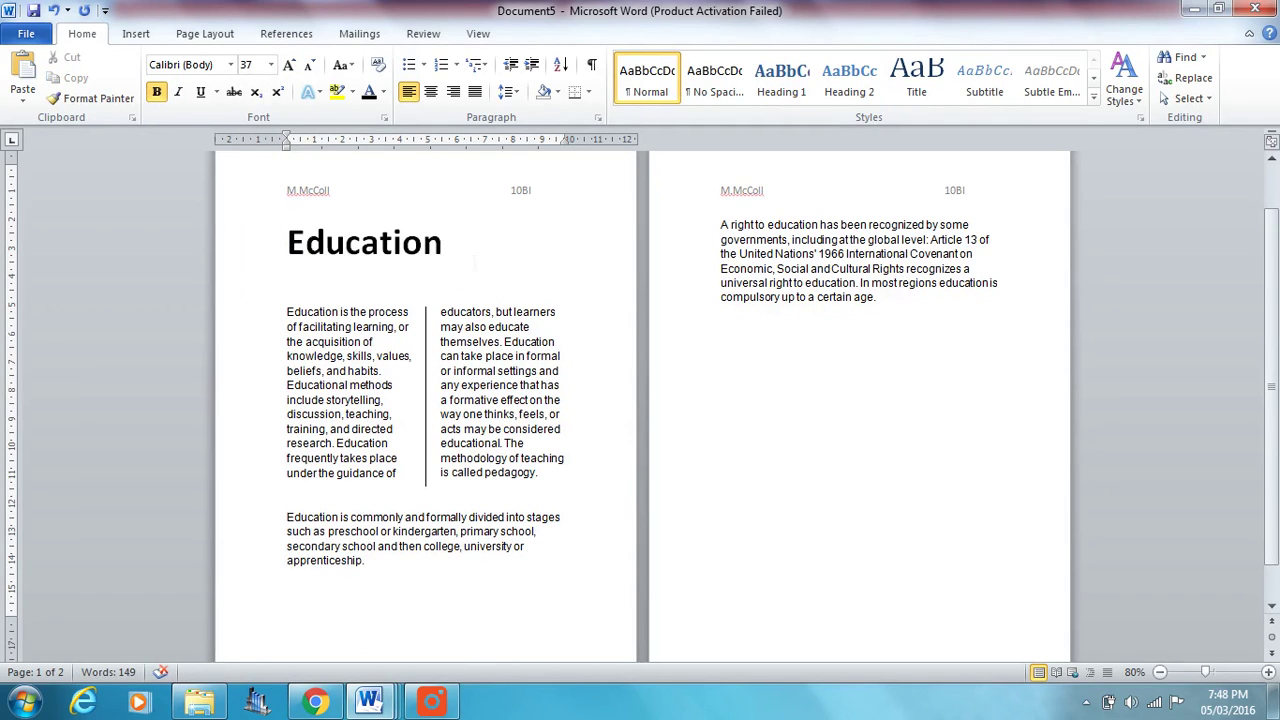
Step: Review the font size and font face items in the Basic page layout settings list and compare the serif and sans-serif T in Document4
mouse_move(380, 708)
left_click(157, 614)
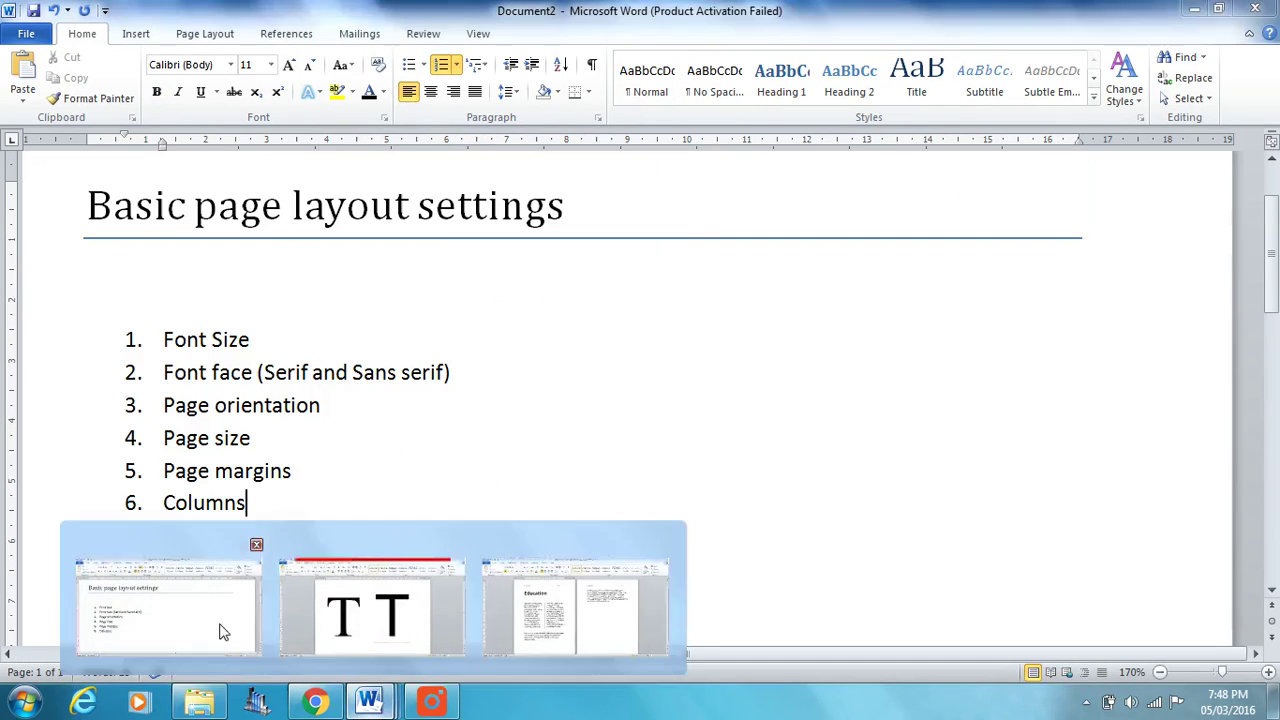
triple_click(200, 340)
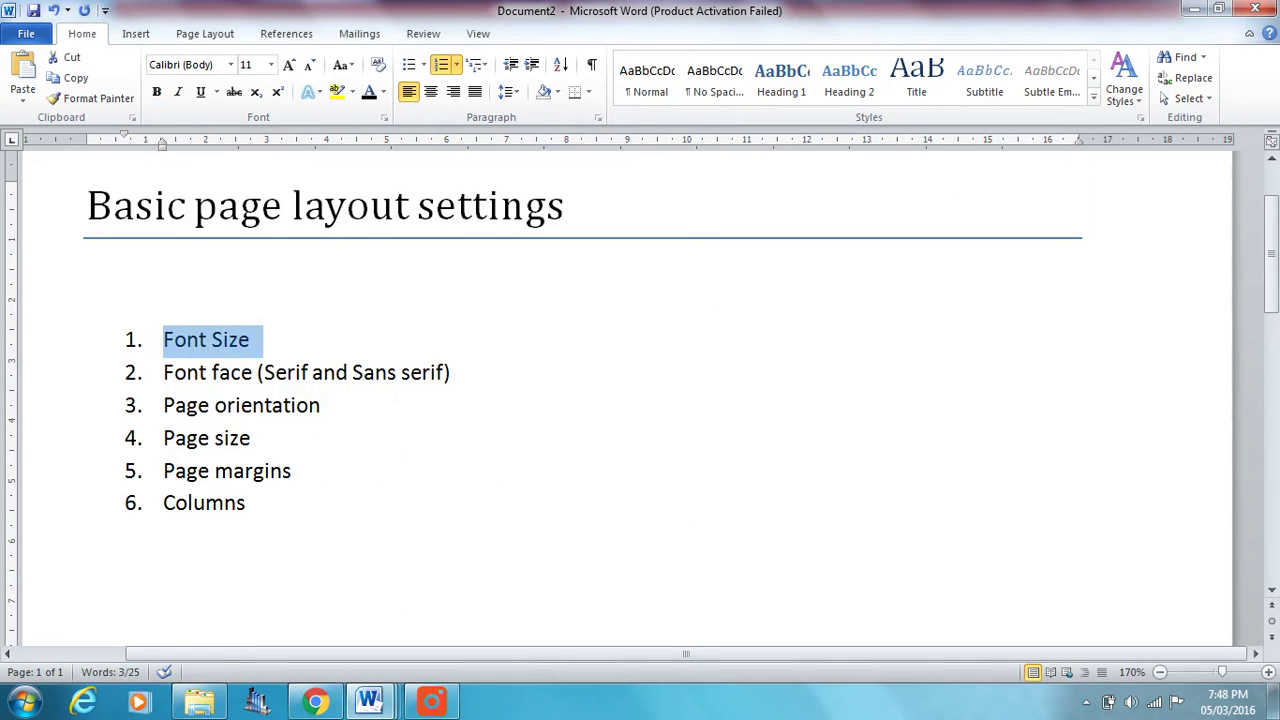
left_click(401, 372)
mouse_move(368, 700)
left_click(409, 609)
double_click(494, 357)
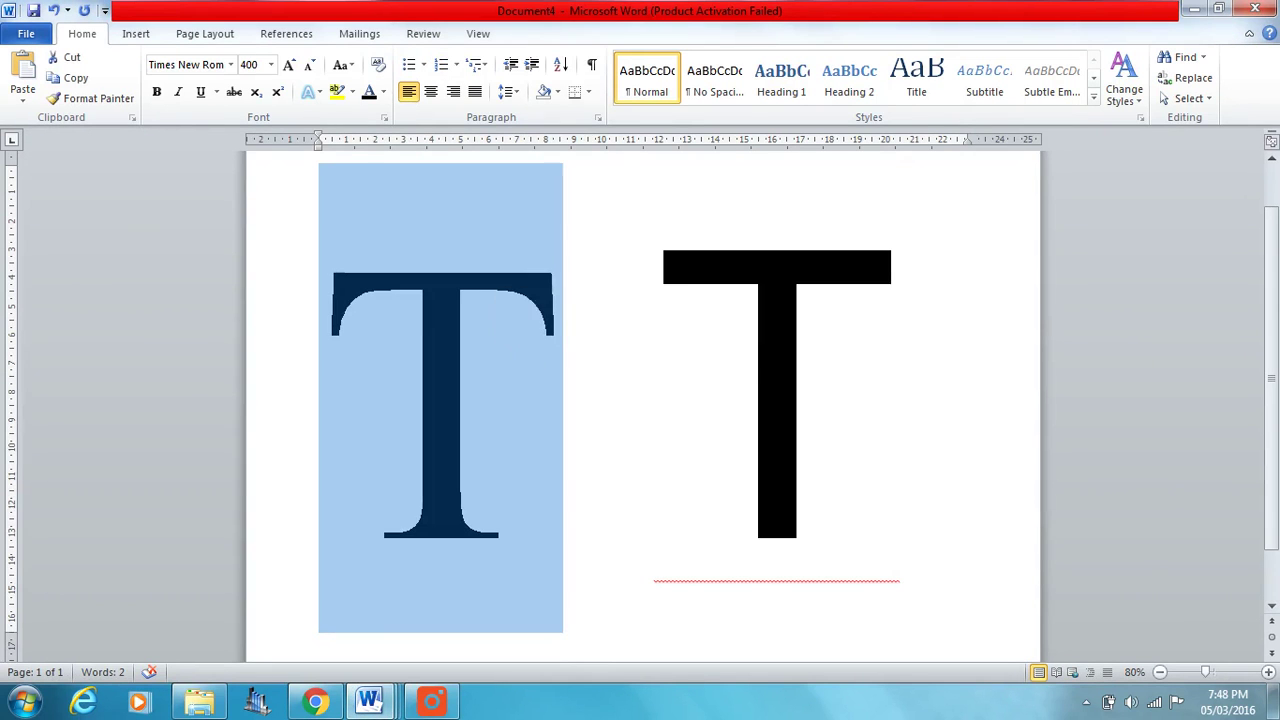
double_click(848, 384)
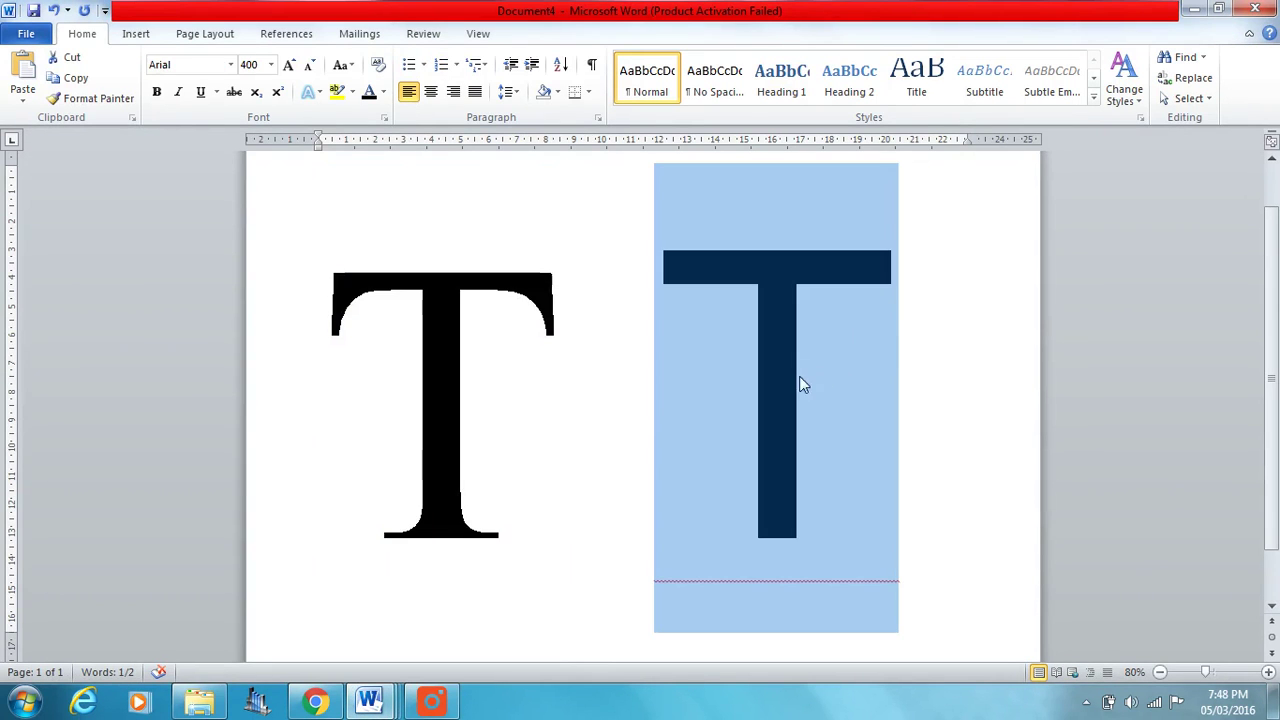
Step: Dismiss the spelling mark under the sans-serif T and return to the Basic page layout settings document
right_click(800, 379)
left_click(855, 413)
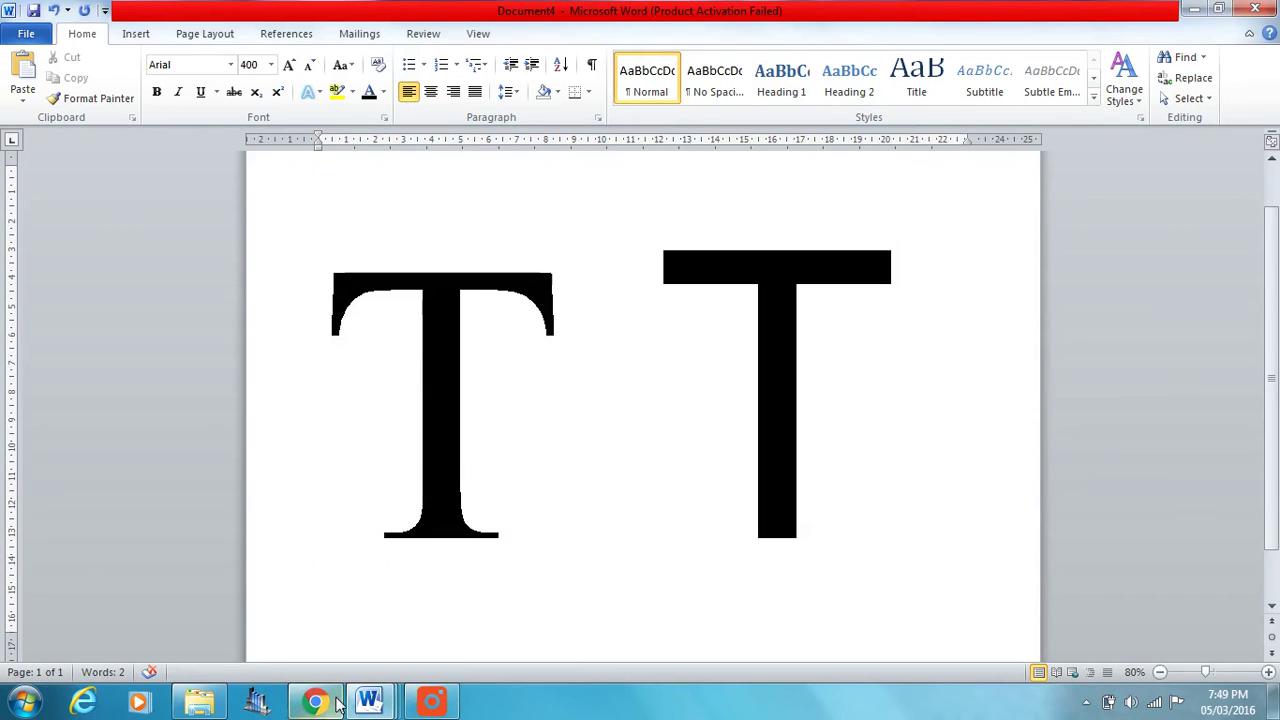
mouse_move(369, 703)
left_click(182, 618)
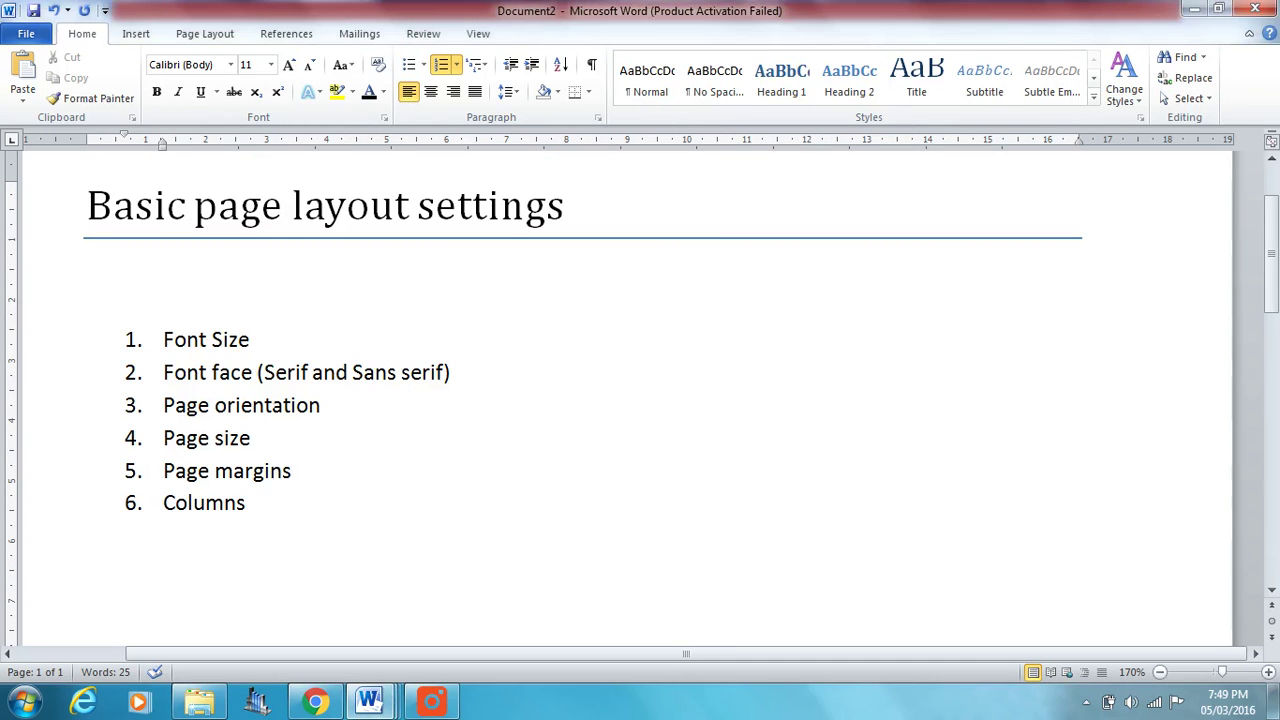
Step: Review the available page orientations and the list of paper sizes without changing either setting
left_click(210, 33)
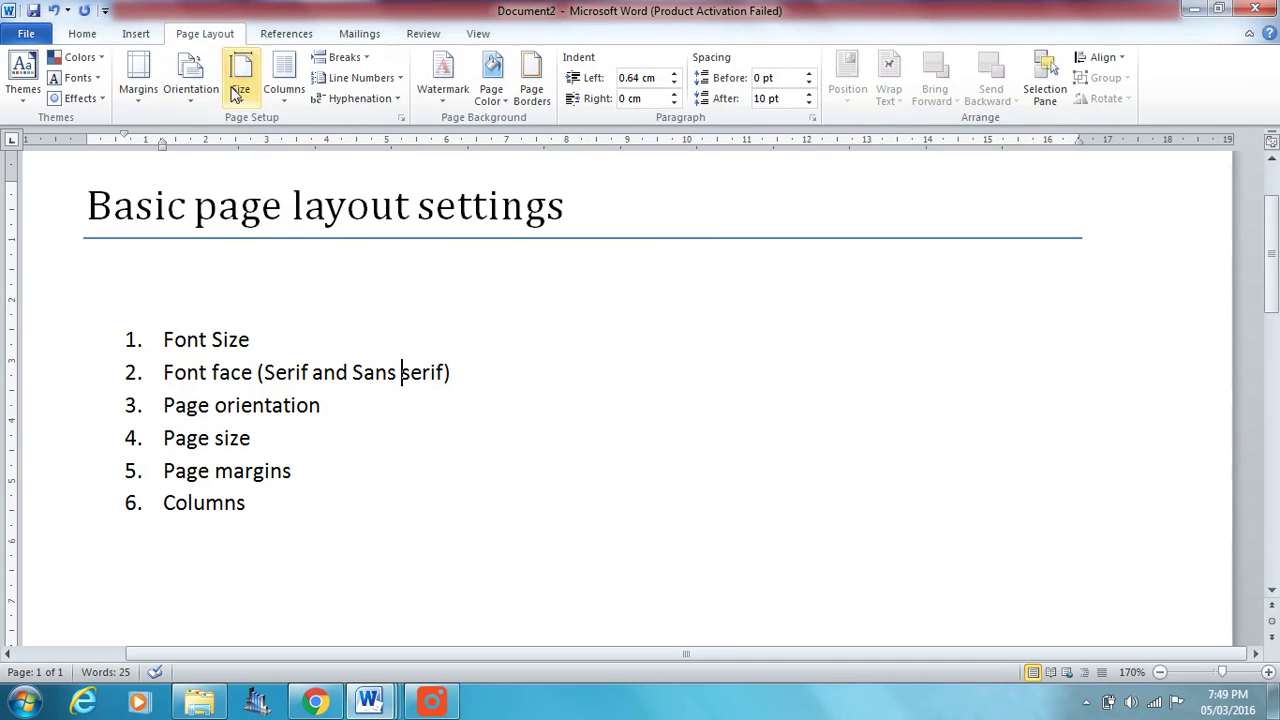
left_click(192, 95)
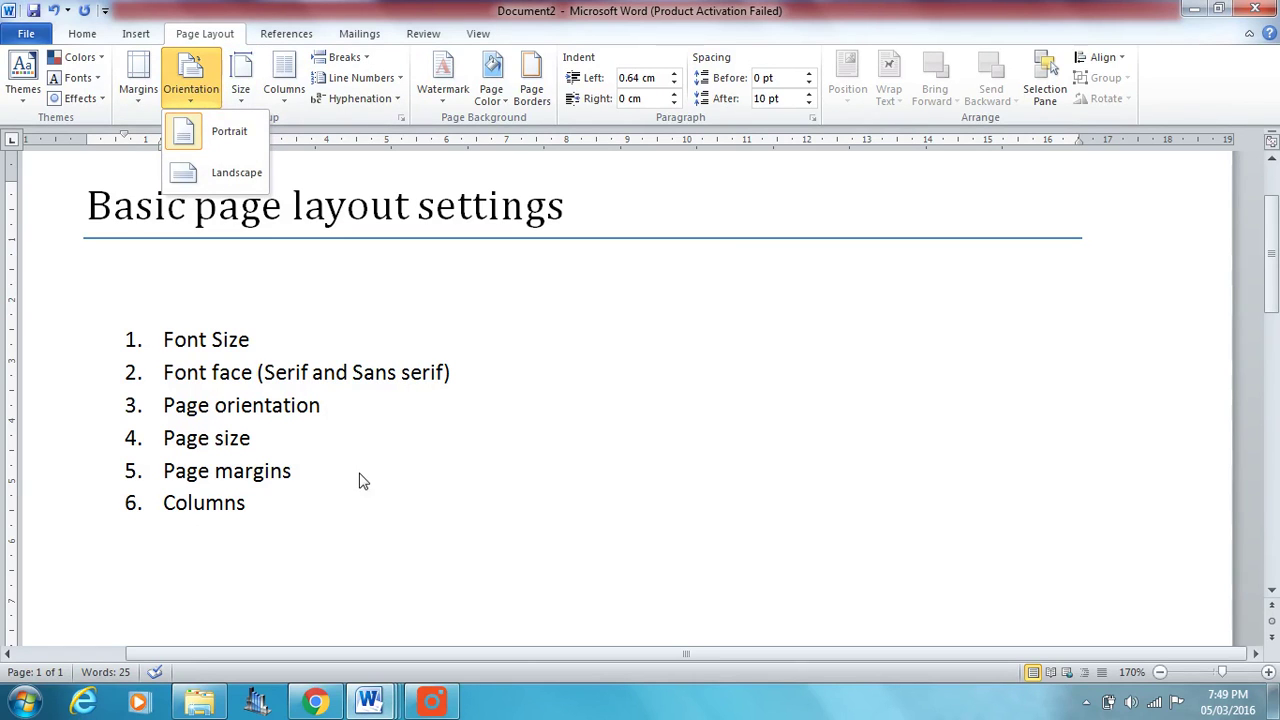
left_click(338, 445)
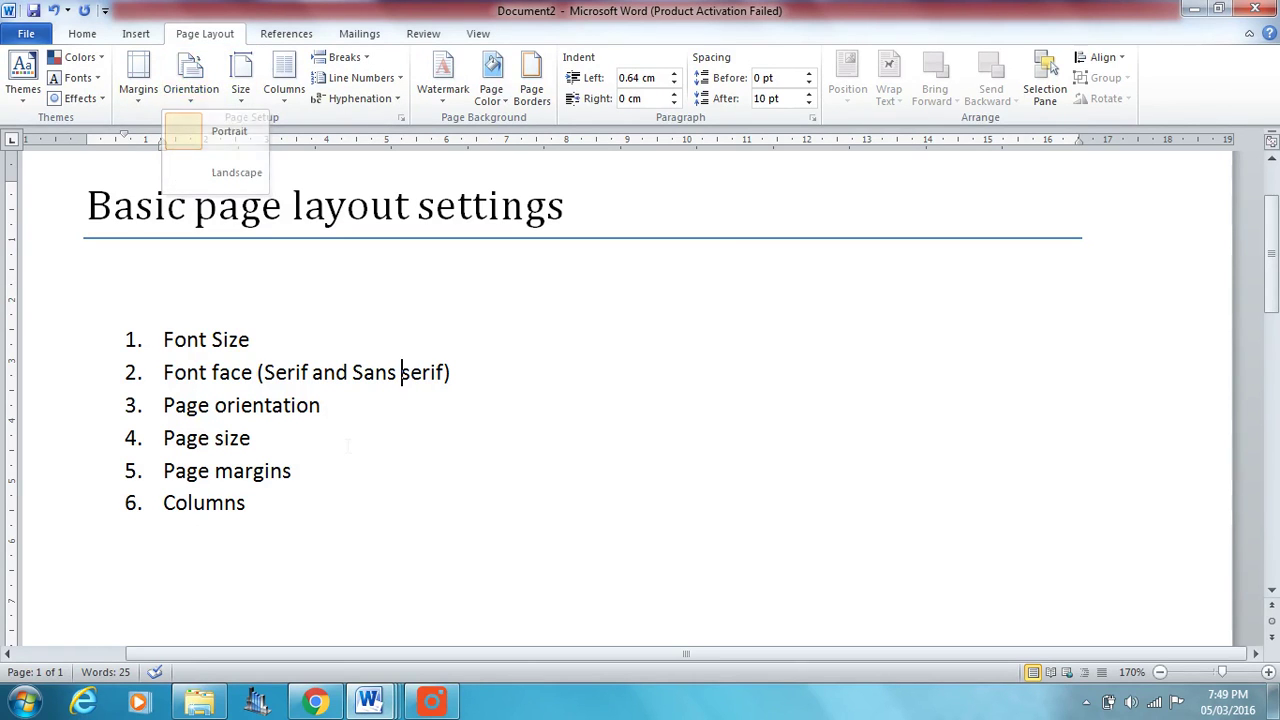
triple_click(242, 438)
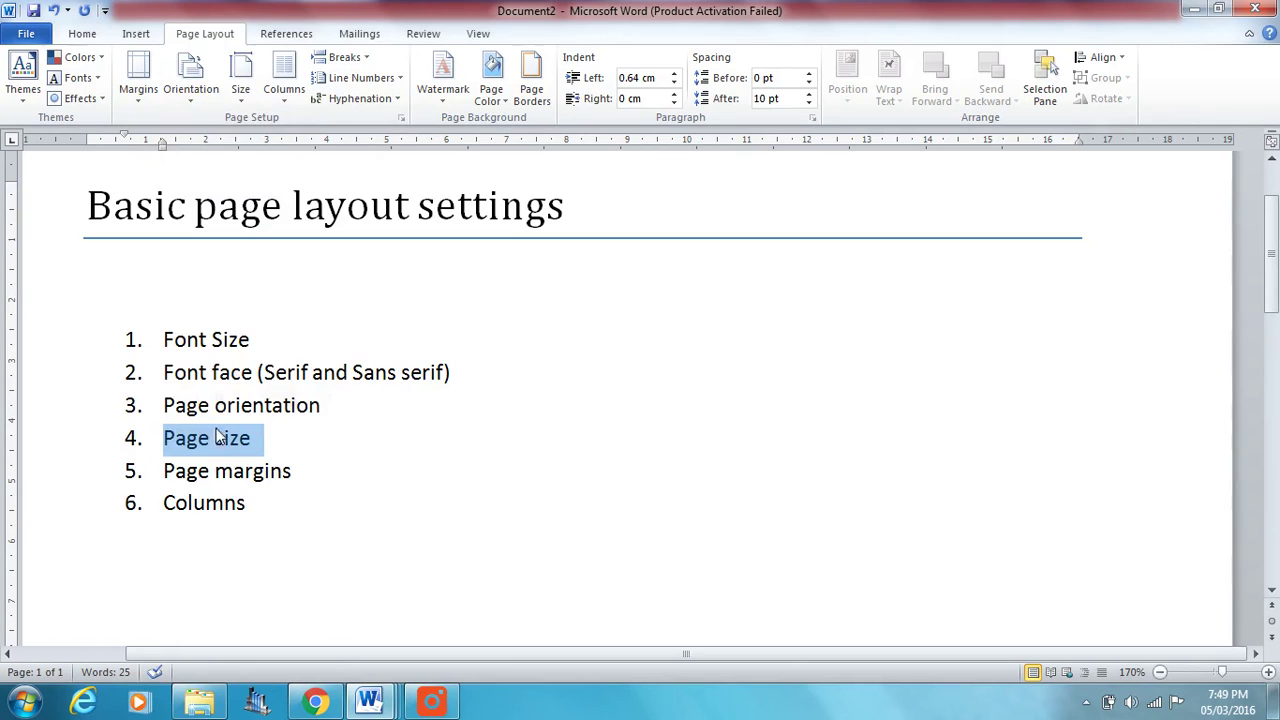
left_click(240, 80)
scroll(346, 445, "down", 1)
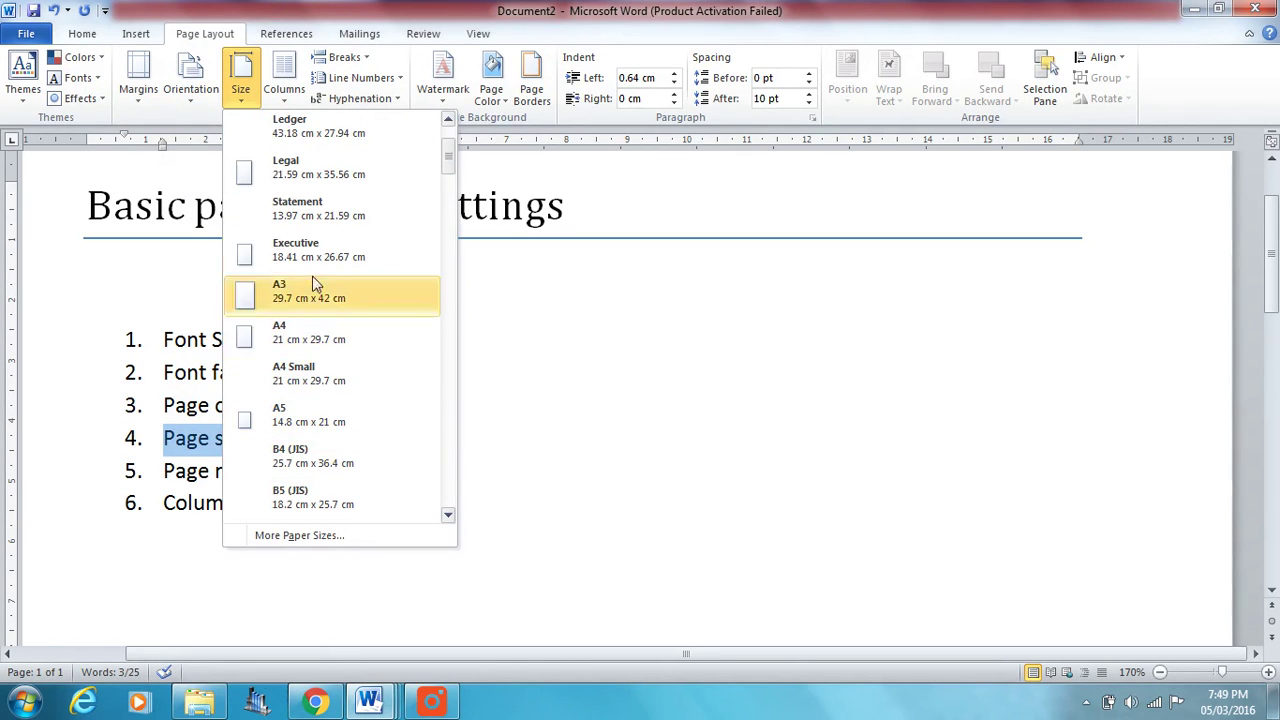
left_click(509, 423)
Step: Highlight the Page margins item, then review the margin presets and custom margin settings without applying any
left_click_drag(300, 471, 163, 471)
left_click(358, 474)
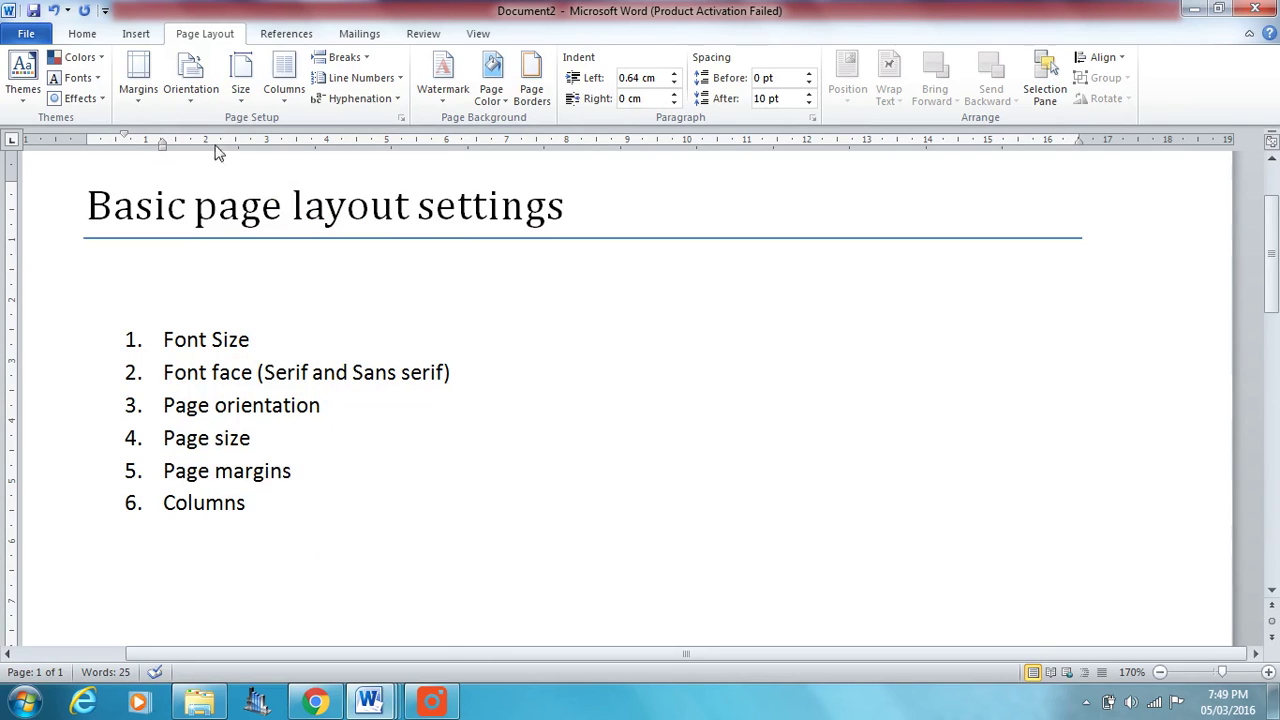
left_click(145, 100)
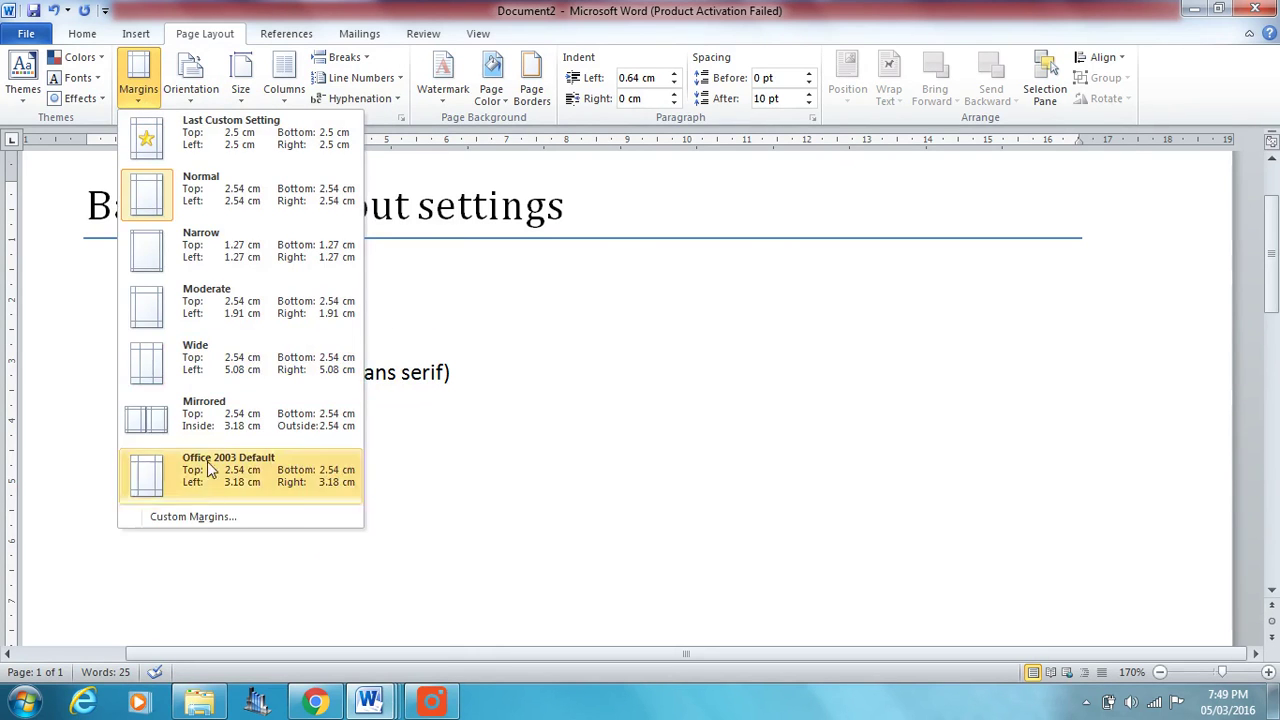
left_click(209, 521)
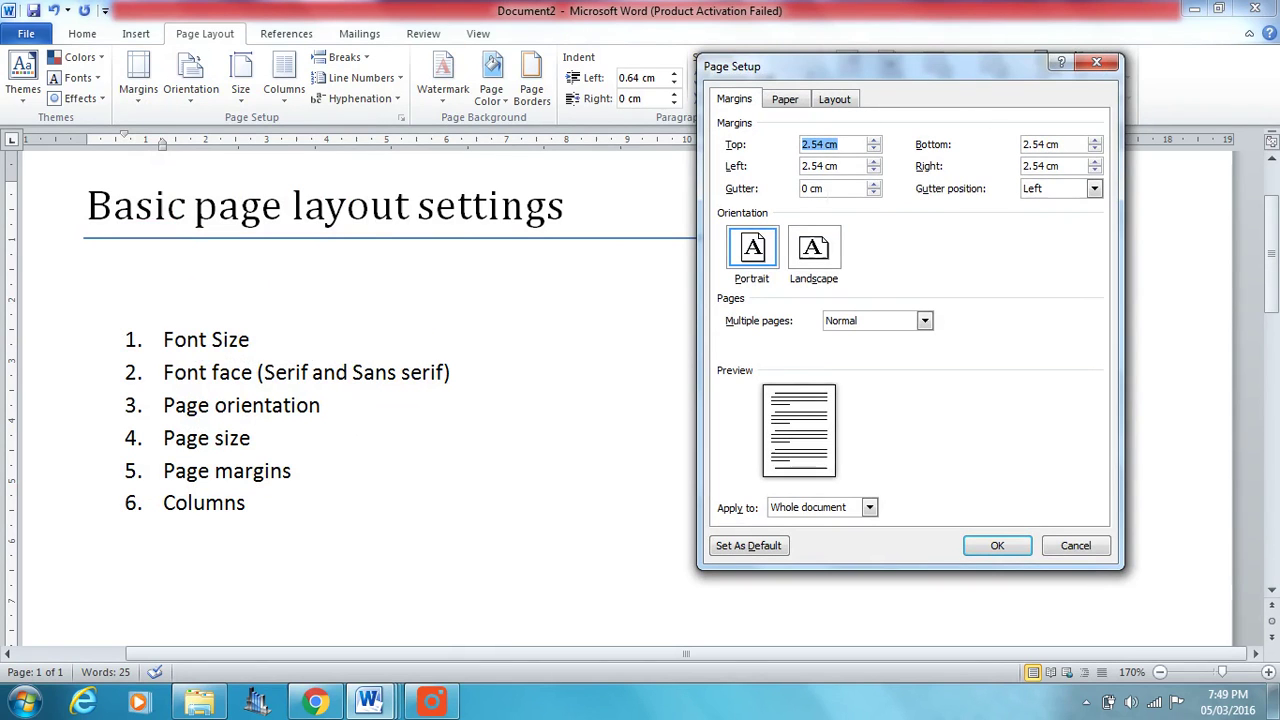
left_click(1072, 546)
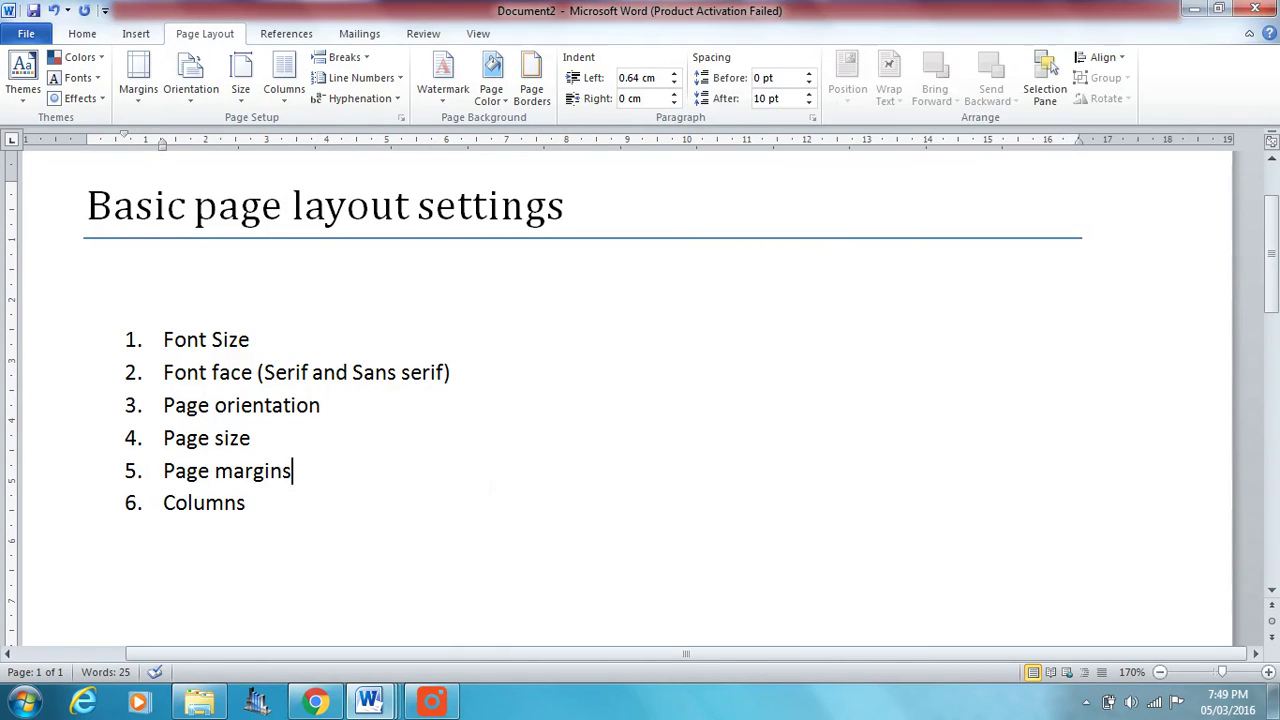
Step: Review the column presets and the detailed column settings for the Columns item without applying any
double_click(204, 503)
left_click(251, 438)
left_click(284, 90)
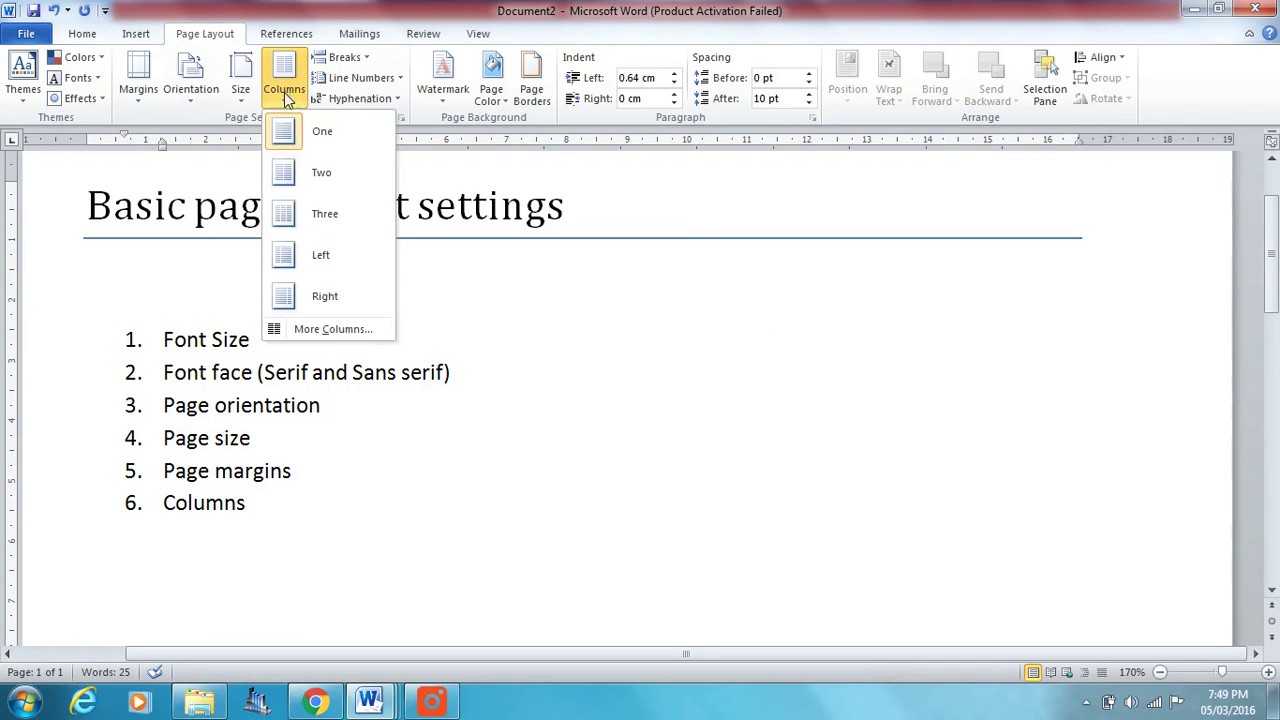
left_click(327, 330)
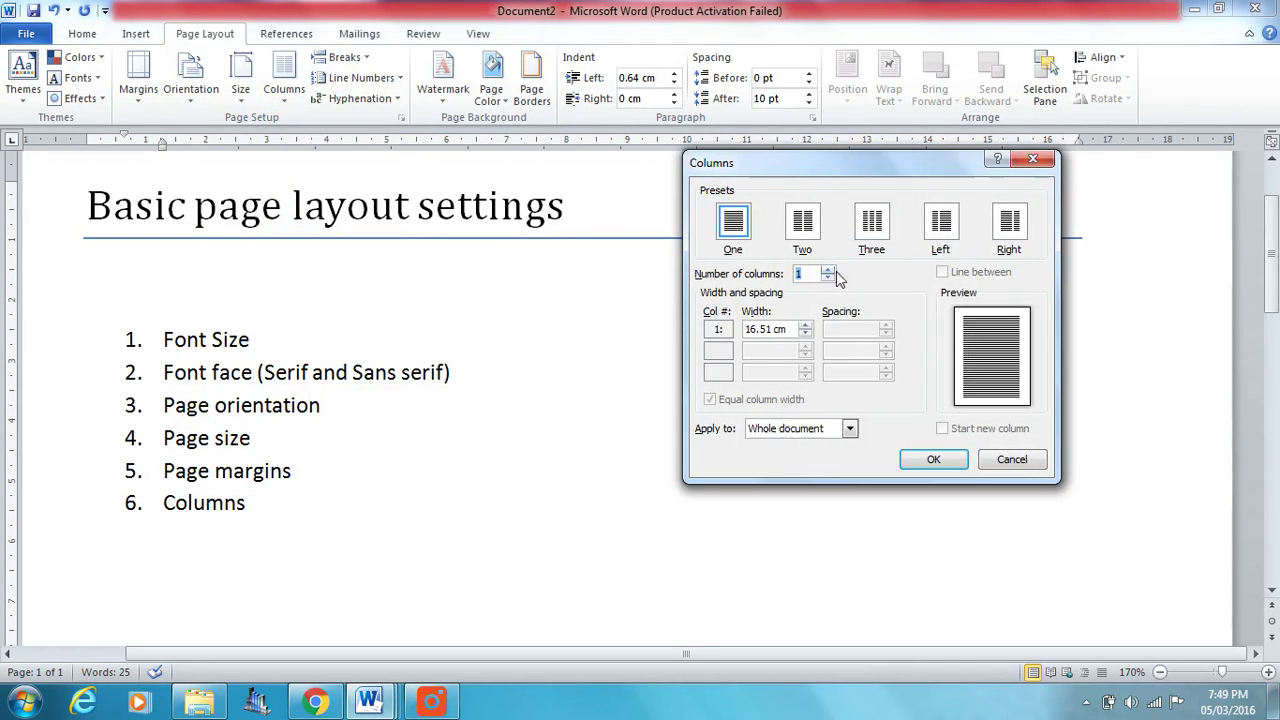
left_click(1013, 459)
scroll(640, 400, "up", 2)
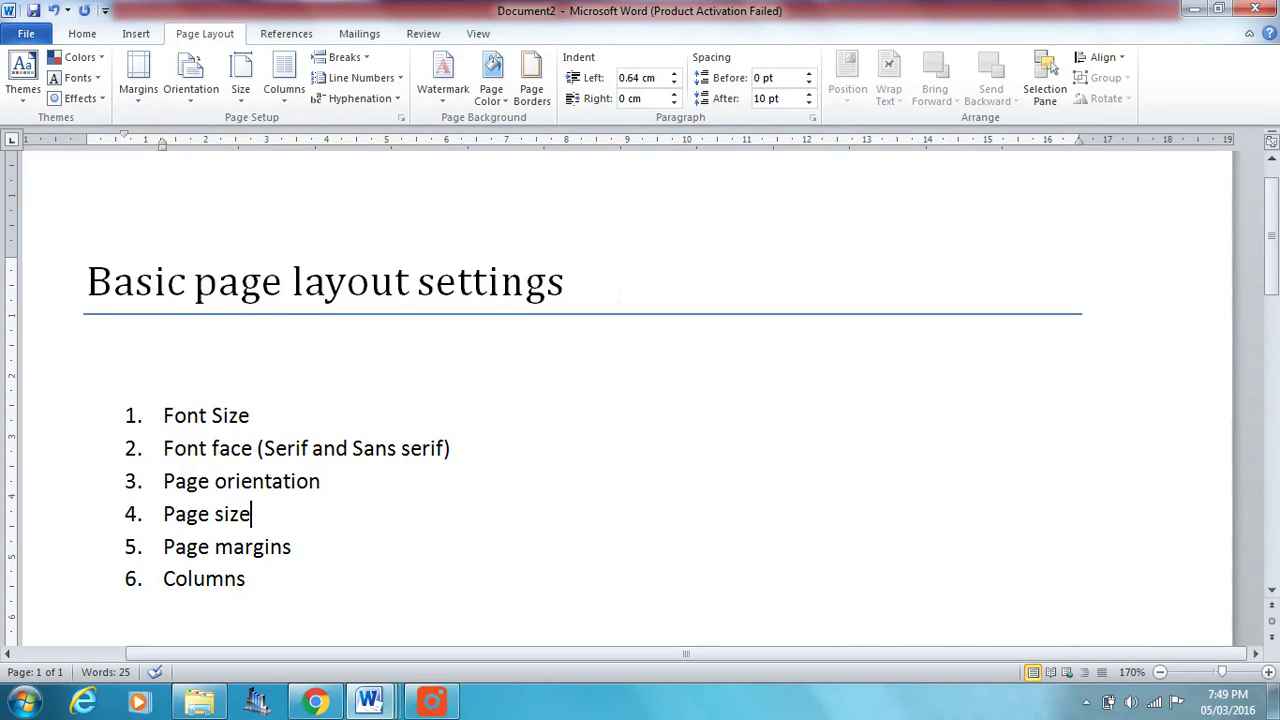
scroll(618, 295, "down", 2)
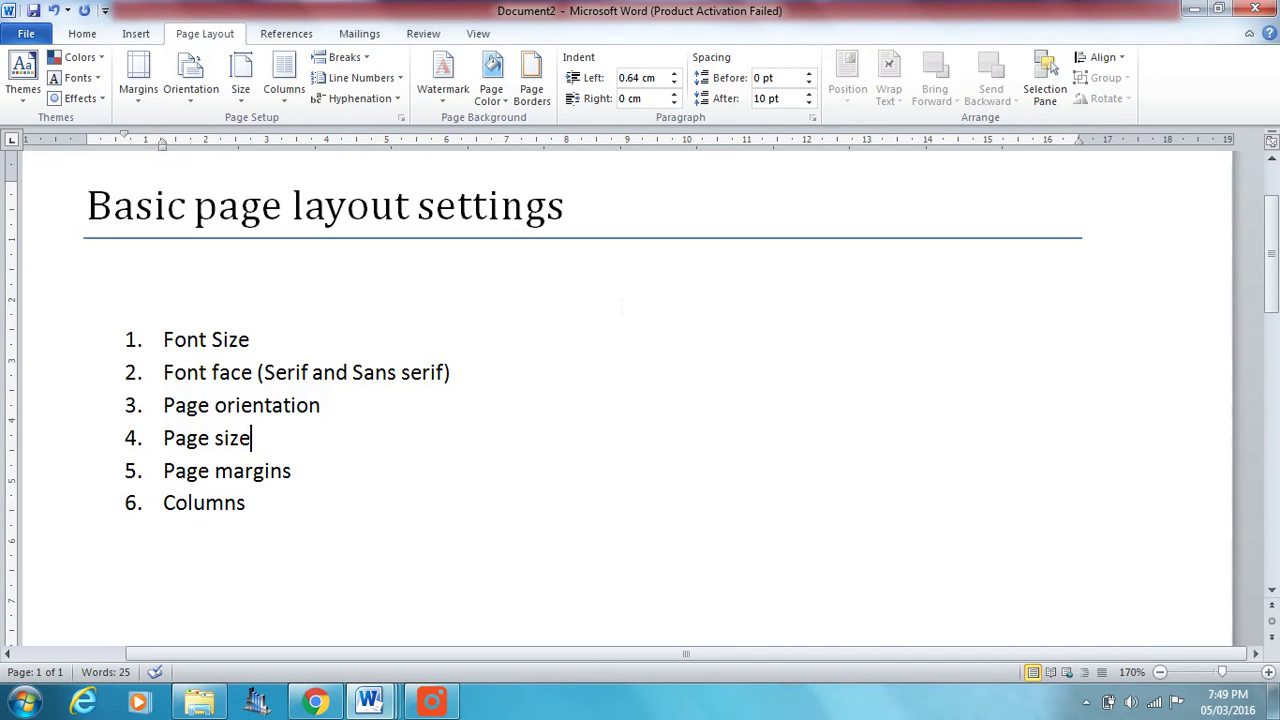